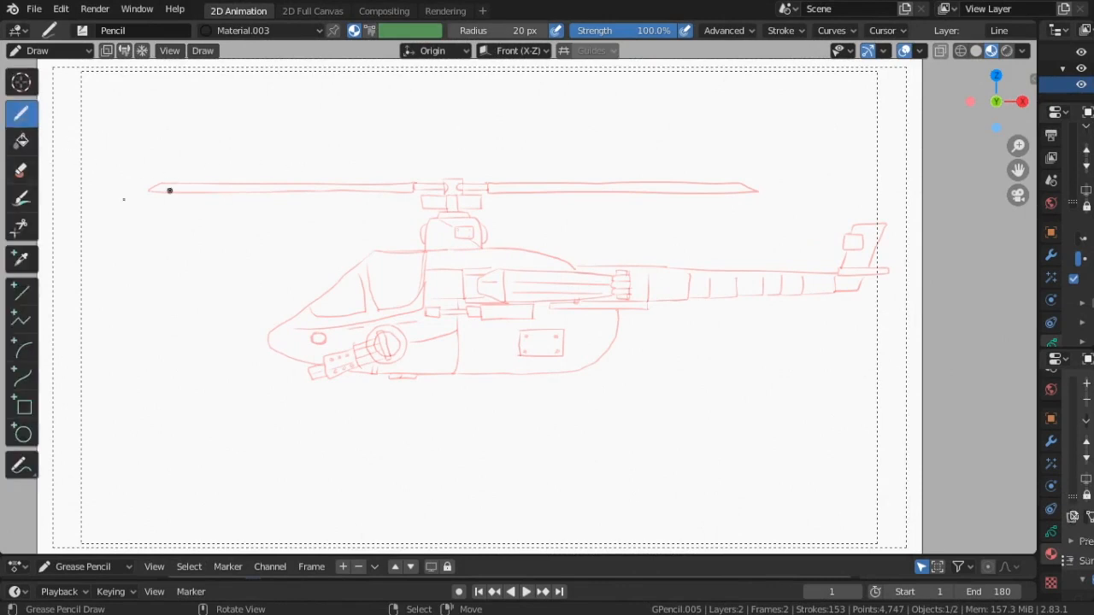
Step: Trace the left main rotor blade and its connecting link to the hub with the Curve tool and the Ink Pen brush
click(29, 379)
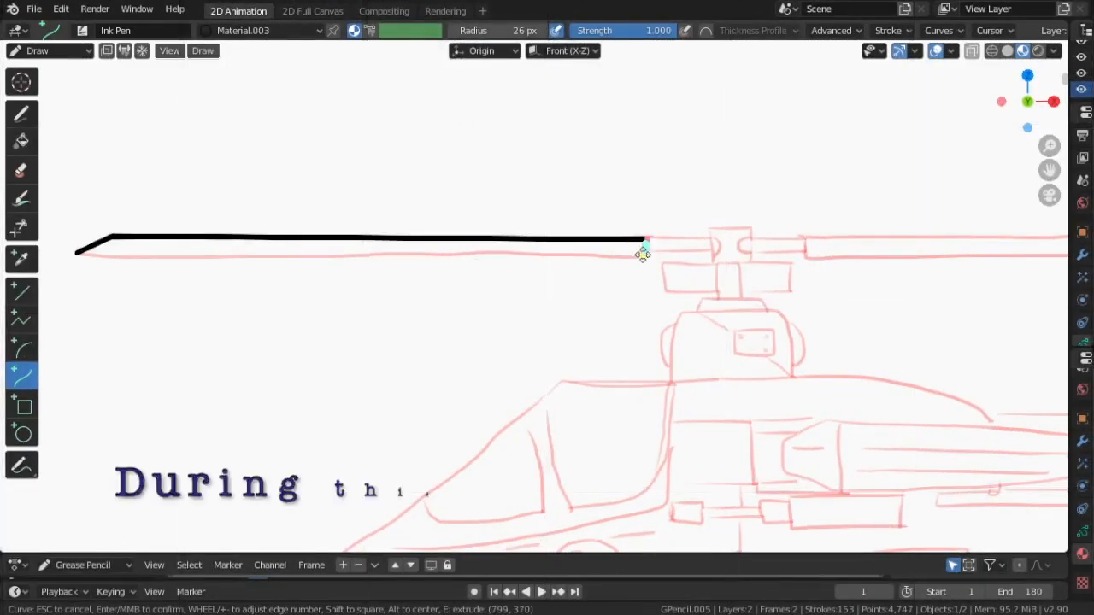
key(e)
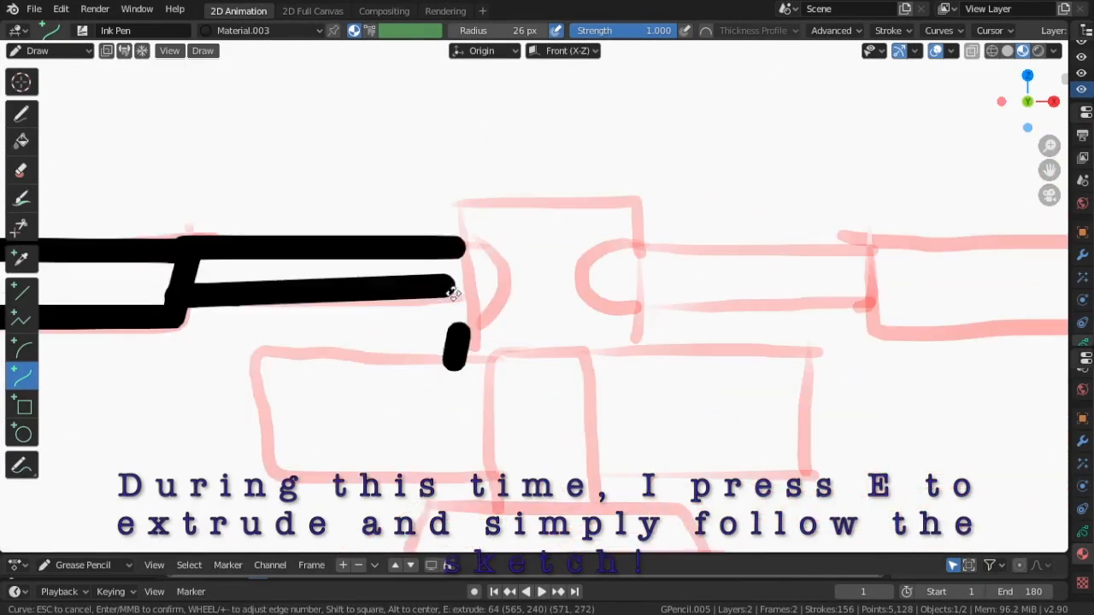
mouse_move(453, 293)
mouse_down()
mouse_move(454, 183)
mouse_move(490, 197)
mouse_up()
mouse_move(454, 244)
mouse_down()
mouse_move(447, 205)
mouse_move(428, 196)
mouse_up()
Step: Trace the sides and rounded top of the rotor hub over the sketch
drag(510, 221, 521, 213)
key(e)
click(657, 196)
drag(658, 197, 638, 236)
drag(603, 198, 656, 175)
drag(547, 197, 621, 197)
drag(657, 175, 646, 189)
drag(638, 250, 630, 369)
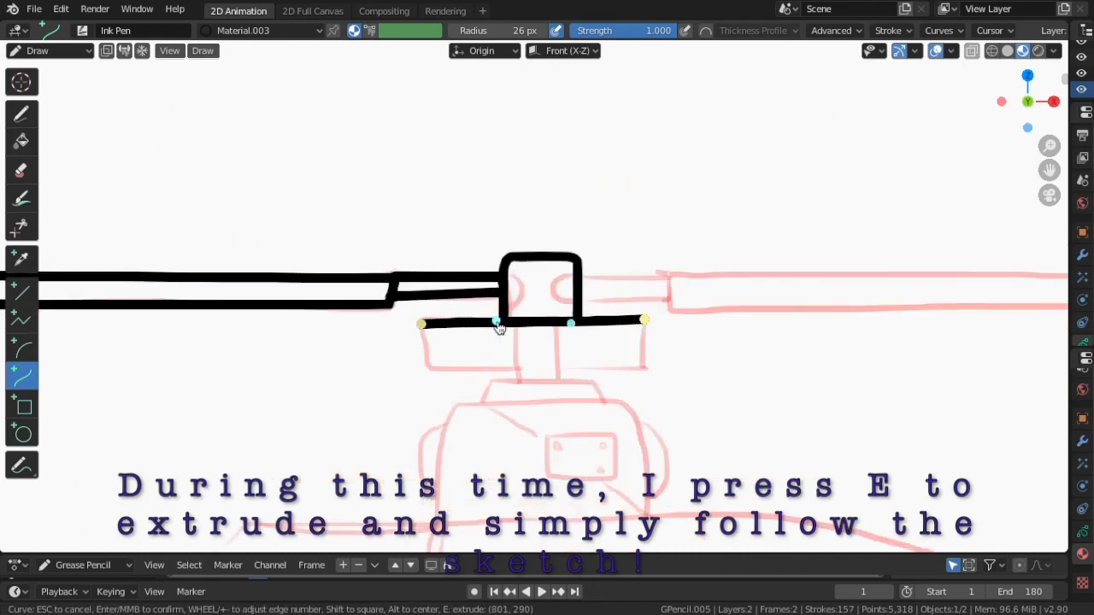
Step: Close the hub's bottom edge and trace the two vertical lines of the rotor mast below it
key(Escape)
mouse_move(503, 322)
mouse_down()
mouse_move(577, 323)
mouse_move(523, 377)
mouse_up()
key(Return)
key(Return)
drag(556, 328, 558, 378)
key(Return)
Step: Trace the trapezoidal collar at the foot of the rotor mast
mouse_move(483, 403)
mouse_down()
mouse_move(488, 376)
mouse_move(436, 520)
mouse_up()
key(e)
click(589, 382)
key(e)
click(602, 401)
key(Return)
Step: Trace the housing below the collar as one closed outline with outward-curving sides
key(e)
click(631, 404)
key(e)
click(656, 517)
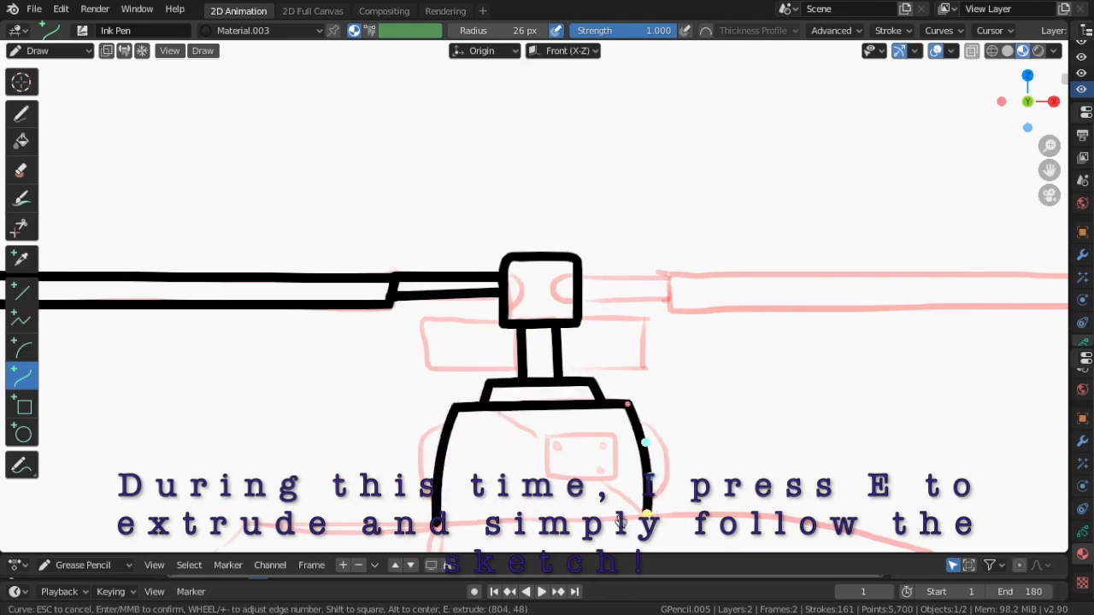
key(e)
click(436, 523)
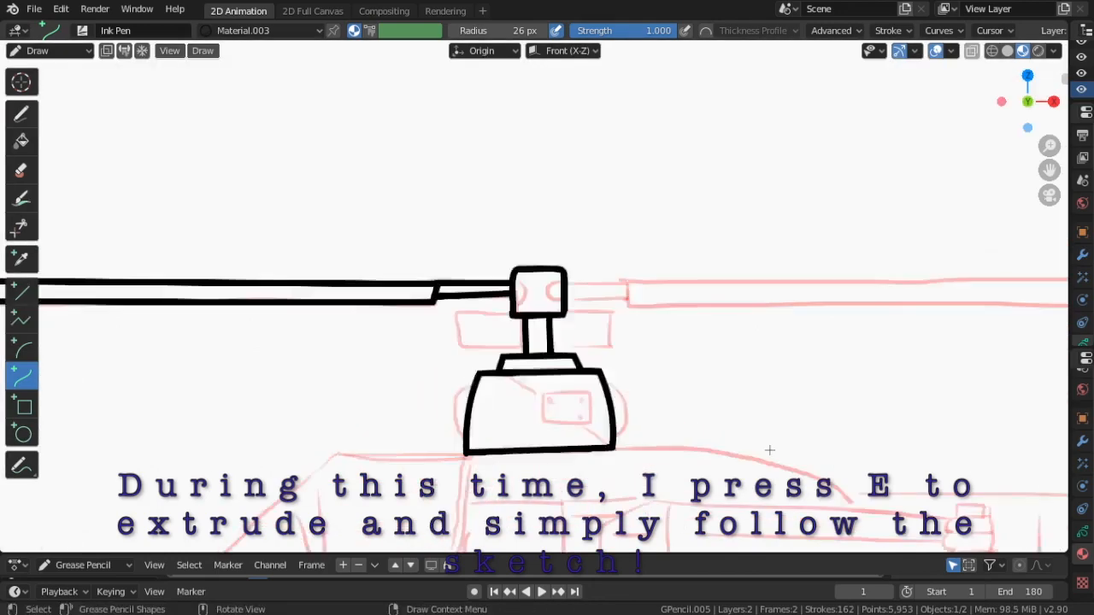
Step: Trace a narrow rectangular bar on each side of the mast, between the hub and the collar
mouse_move(521, 332)
mouse_down()
mouse_move(432, 332)
mouse_move(444, 332)
mouse_up()
key(e)
click(445, 357)
key(e)
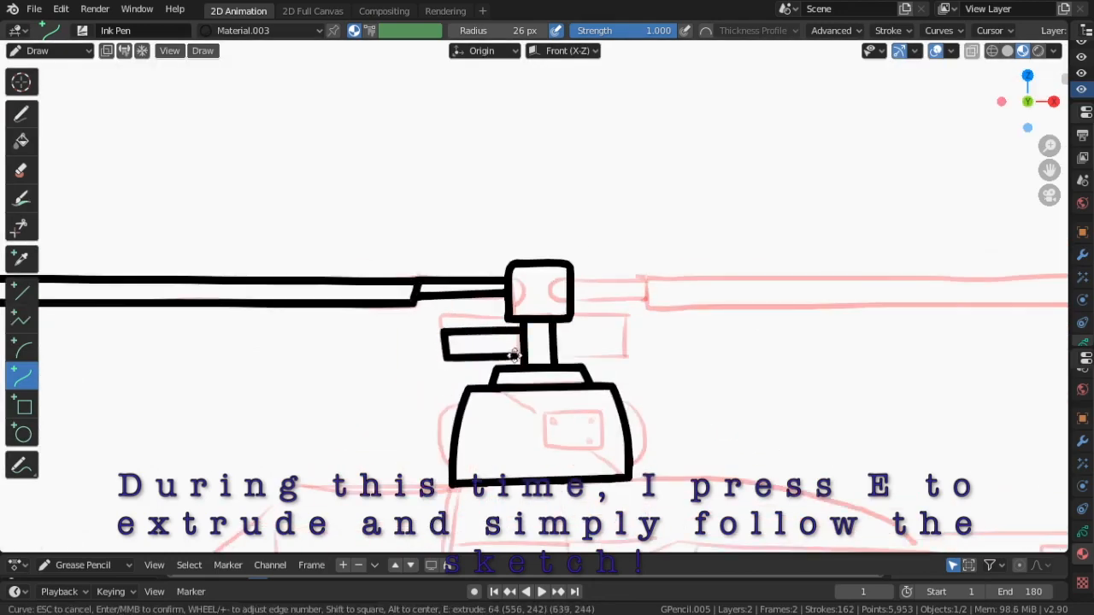
click(520, 356)
key(Return)
drag(556, 333, 626, 330)
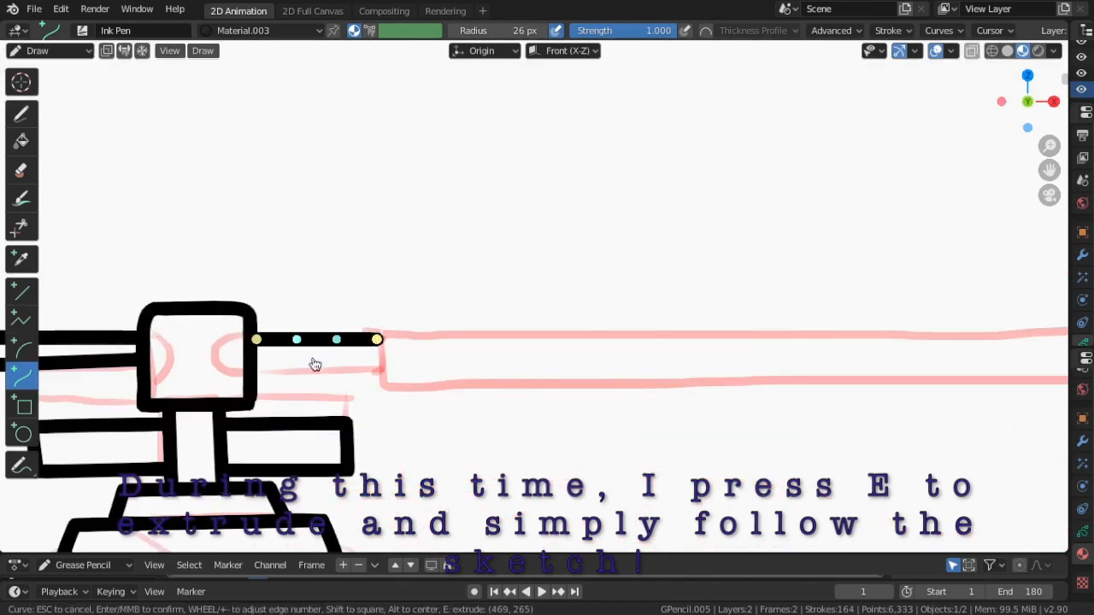
Step: Trace the two lines linking the hub to the right rotor blade and the blade's outline
key(Return)
drag(257, 364, 380, 364)
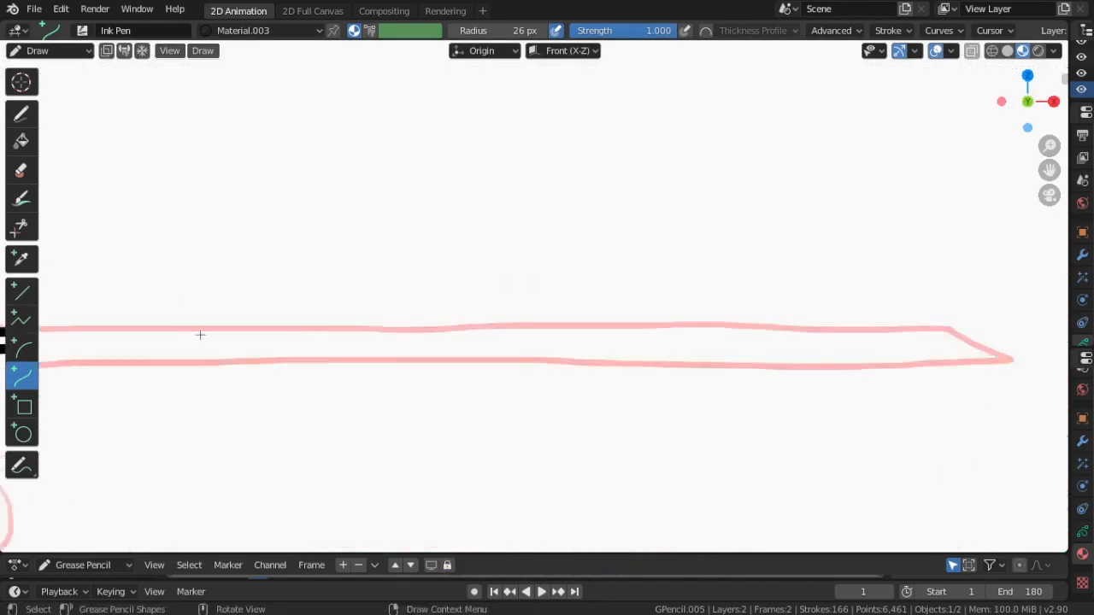
key(e)
key(Return)
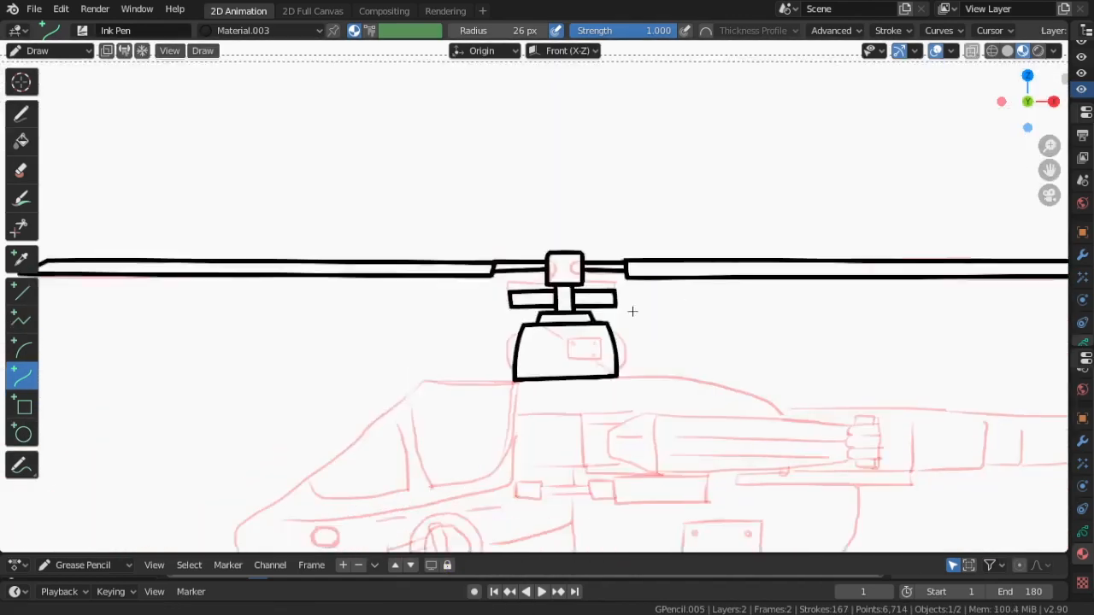
Step: Draw a circle straddling the left side of the housing, over the sketched bulge
scroll(630, 310, up, 2)
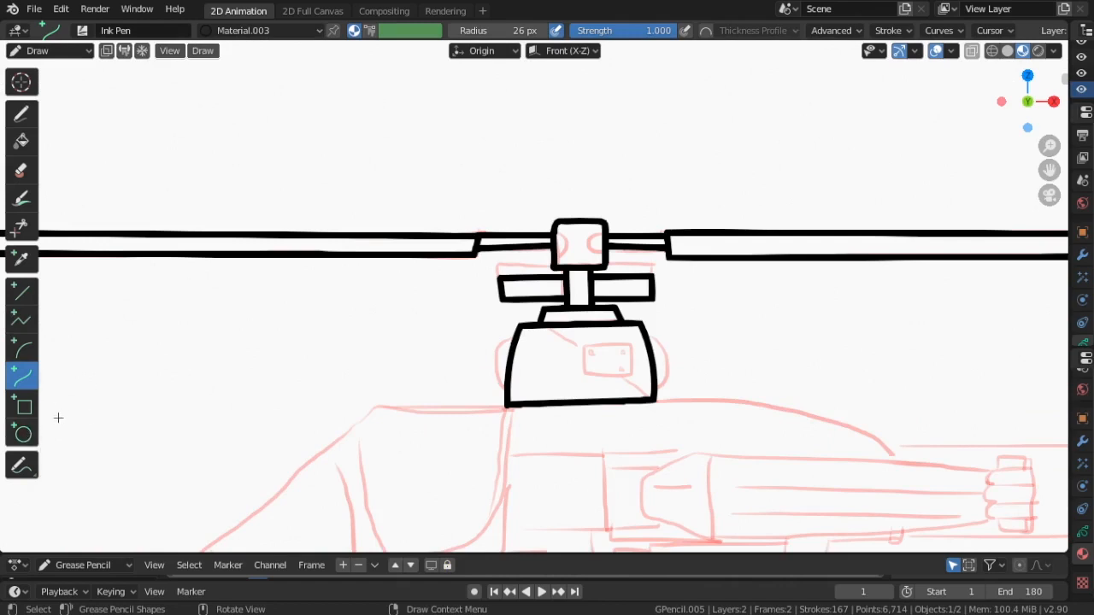
click(23, 436)
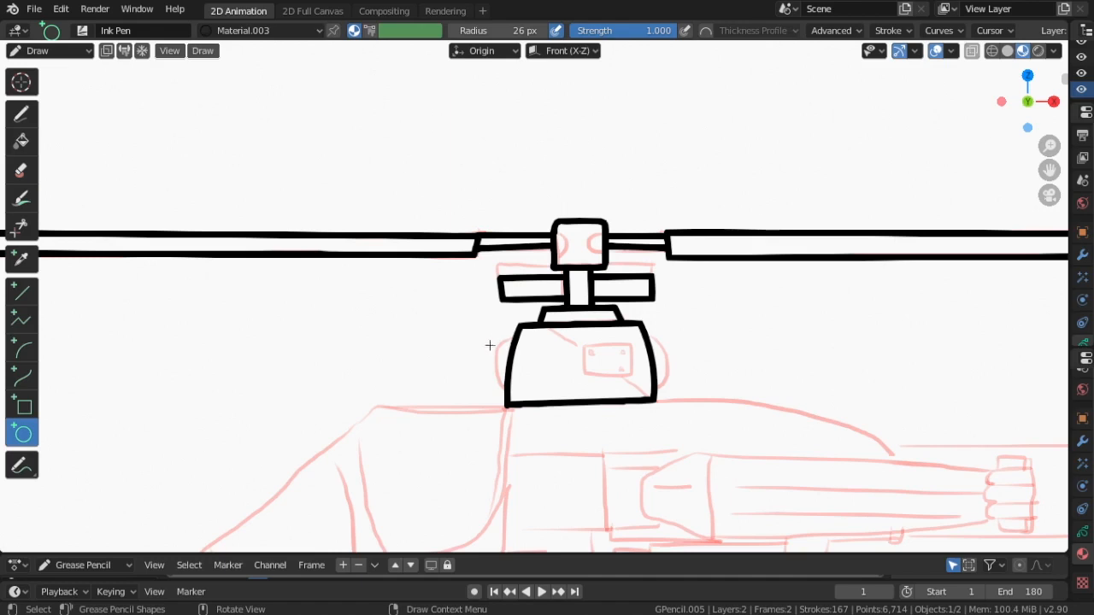
drag(491, 340, 548, 396)
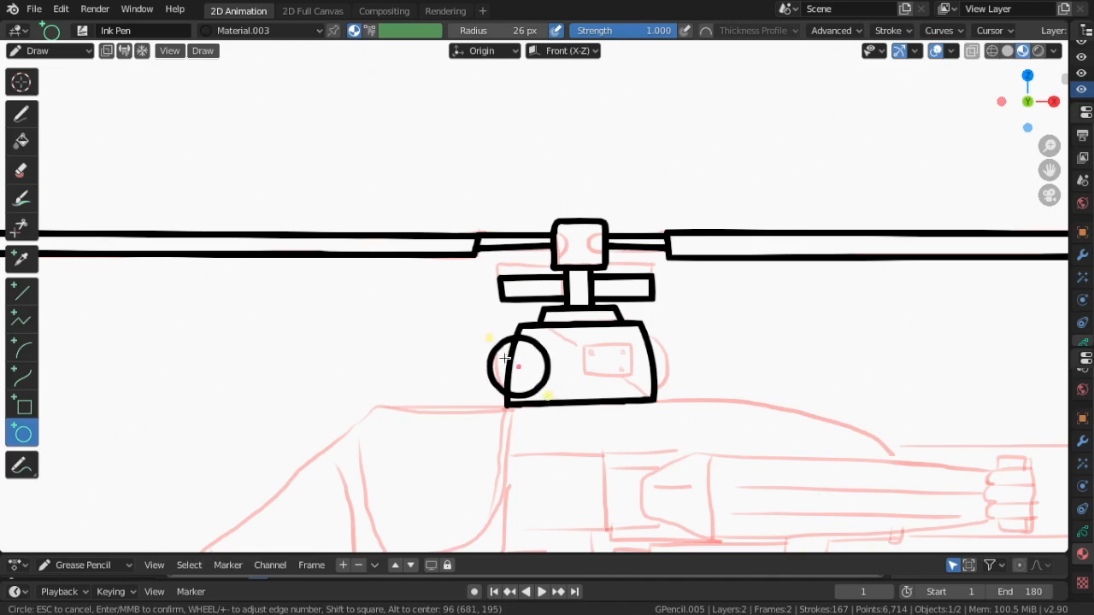
key(Return)
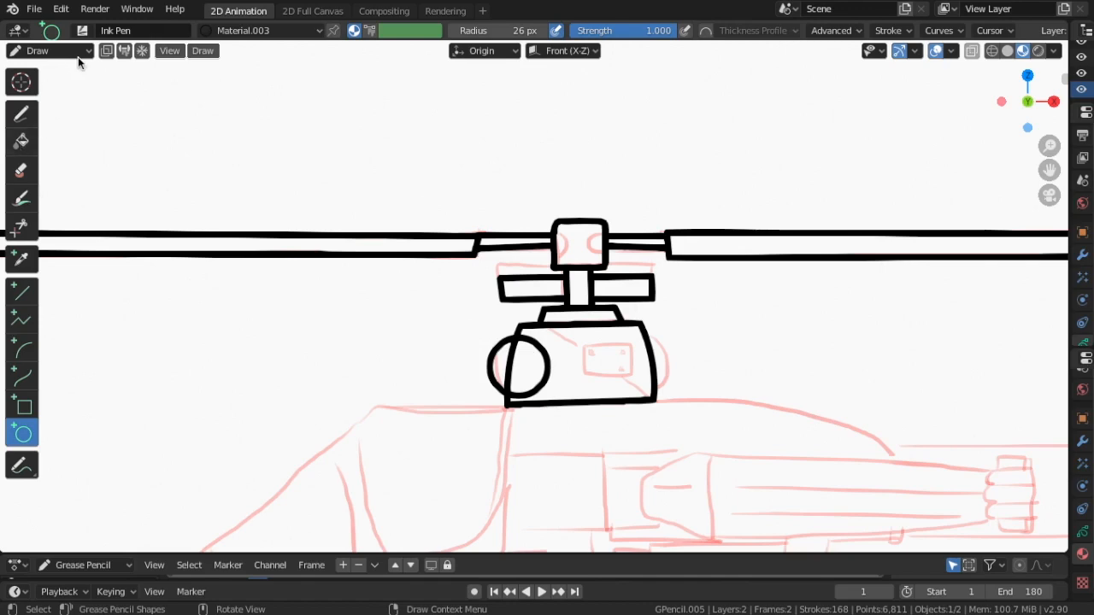
Step: Switch to Edit Mode and delete the points of the circle's upper arc that lies inside the housing
click(84, 53)
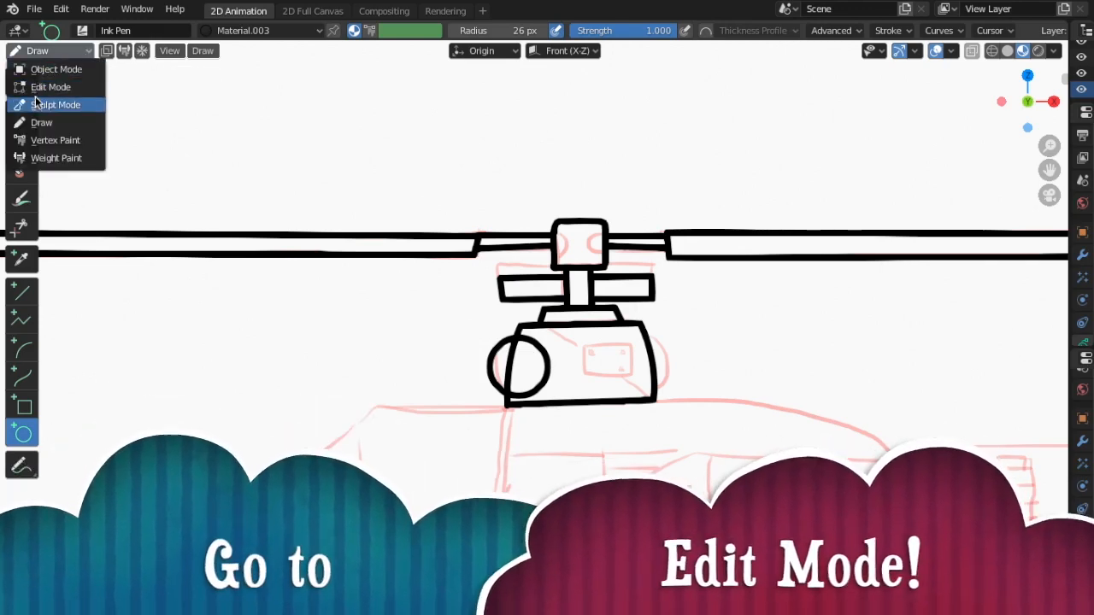
click(51, 86)
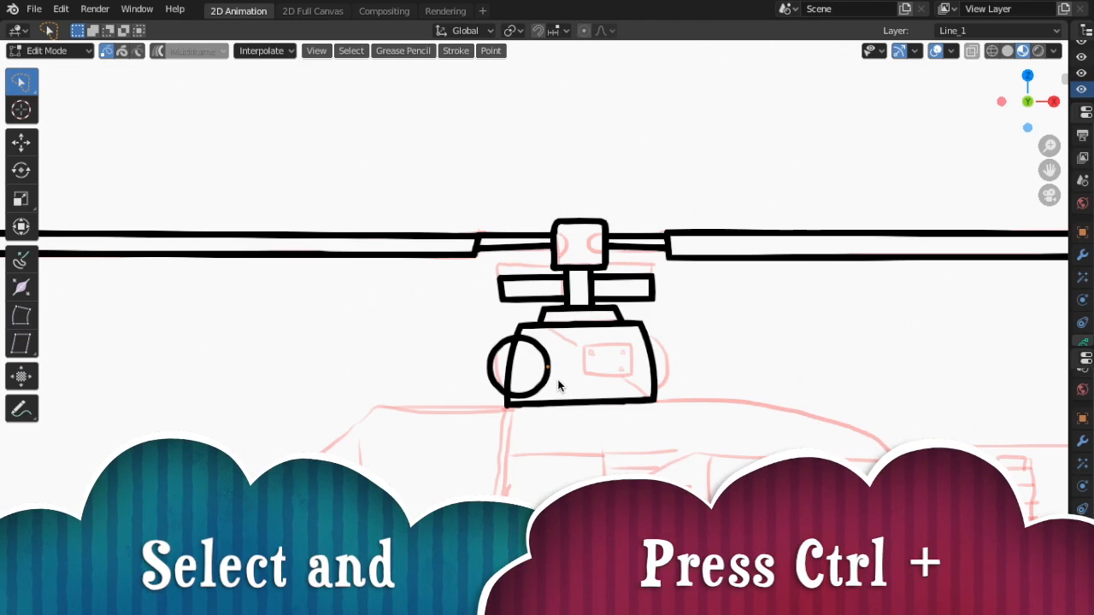
key(ctrl+KP_Add)
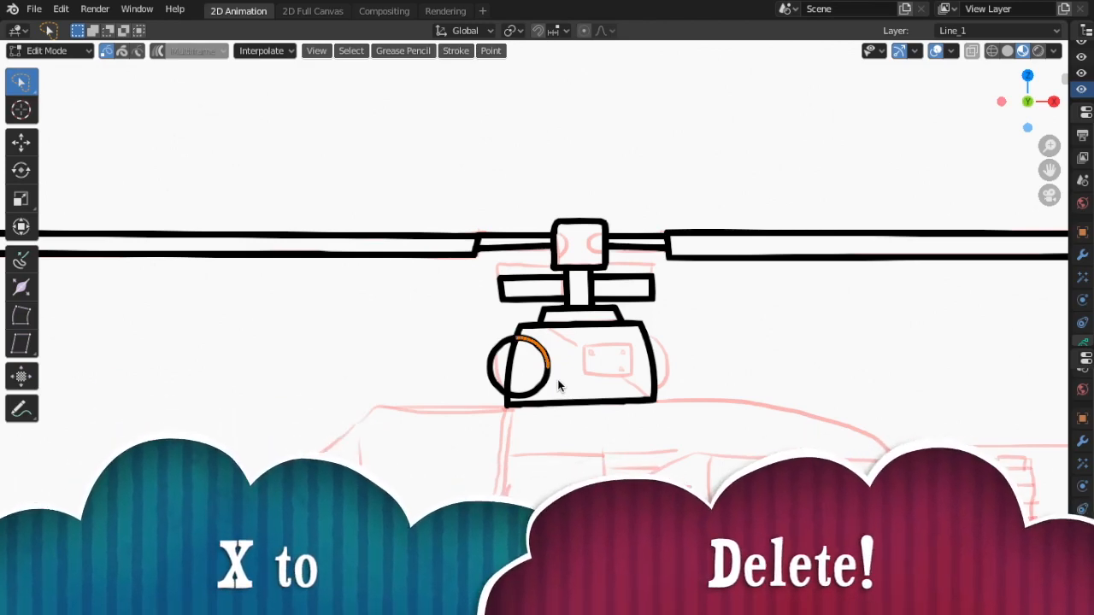
key(x)
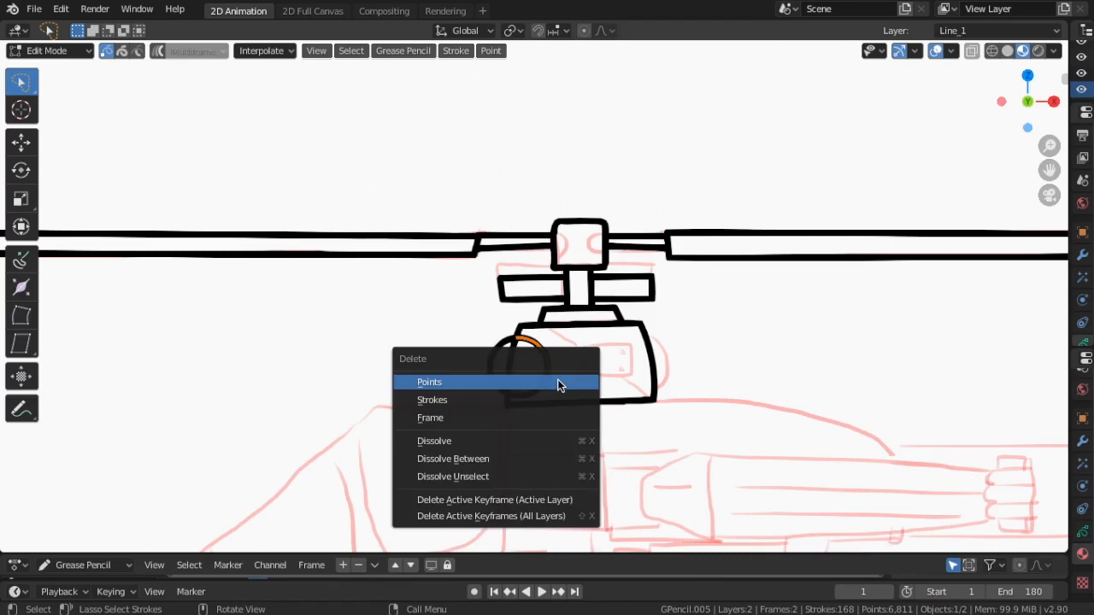
click(559, 385)
Step: Delete the points of the circle's lower arc inside the housing, keeping only the bulge outside its left edge
click(549, 369)
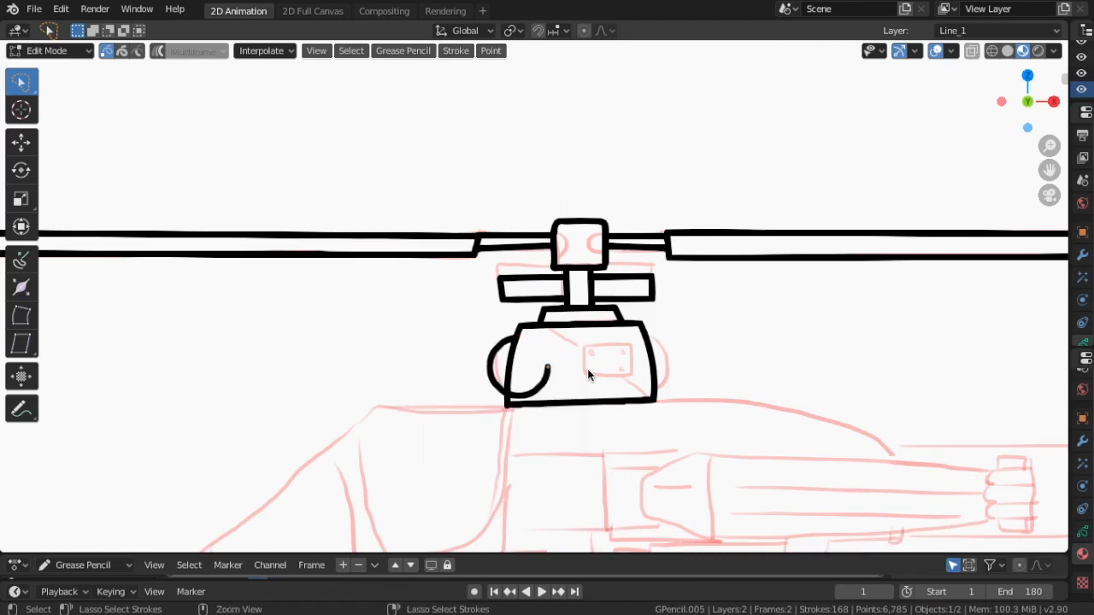
key(ctrl+KP_Add)
key(ctrl+KP_Add)
key(ctrl+KP_Add)
key(ctrl+KP_Add)
key(ctrl+KP_Add)
key(ctrl+KP_Add)
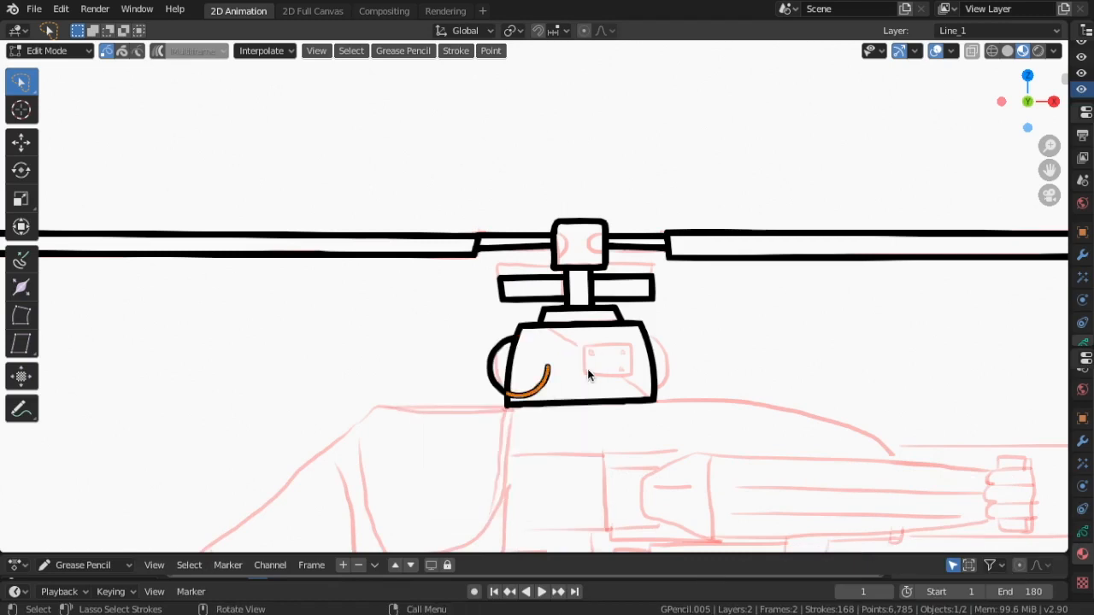
key(x)
click(587, 369)
Step: Duplicate the whole remaining left arc and move the copy along X to the right side of the housing
click(488, 370)
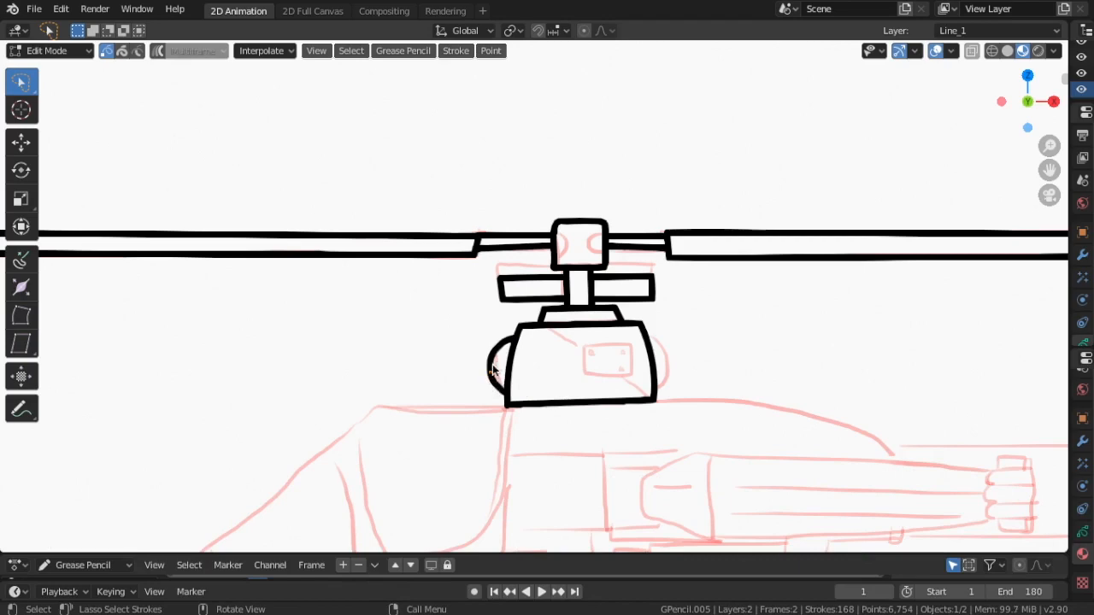
key(l)
click(504, 362)
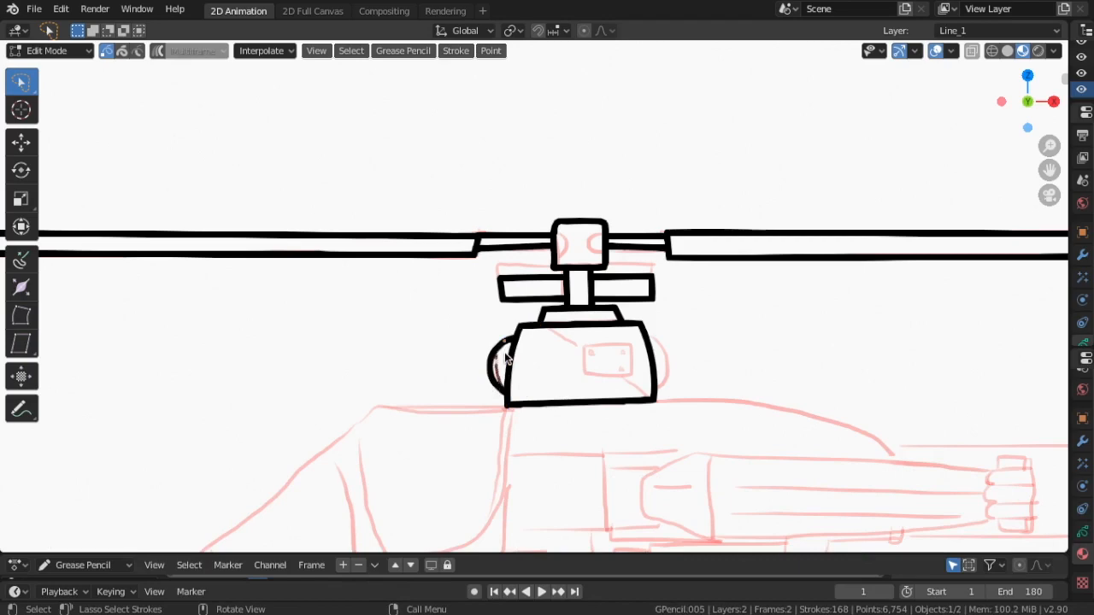
click(740, 402)
scroll(740, 376, down, 4)
drag(1069, 344, 1012, 324)
scroll(466, 390, up, 5)
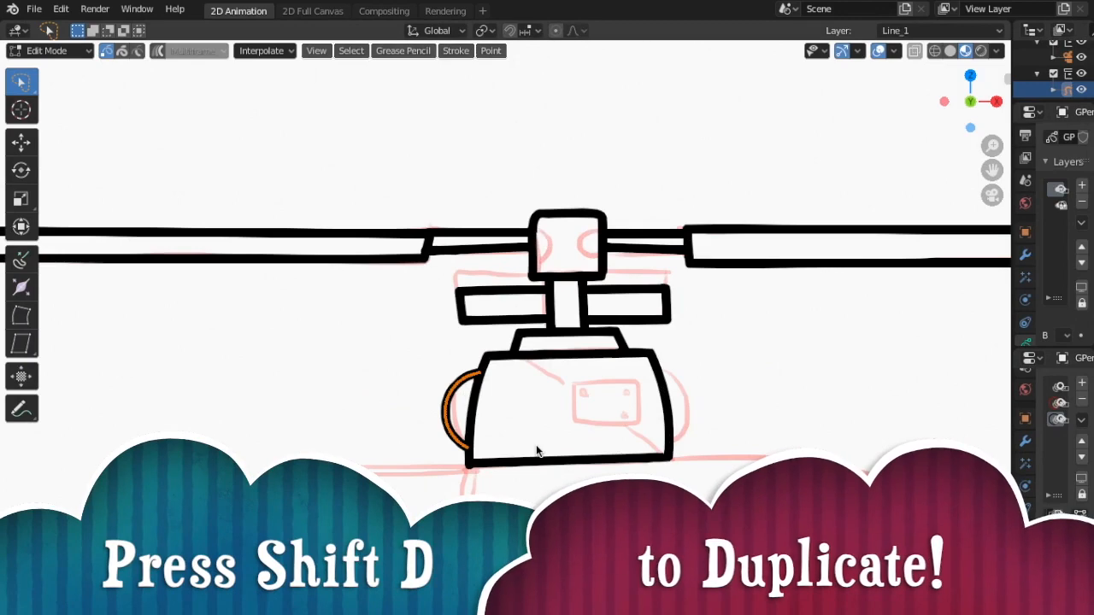
key(shift+d)
key(x)
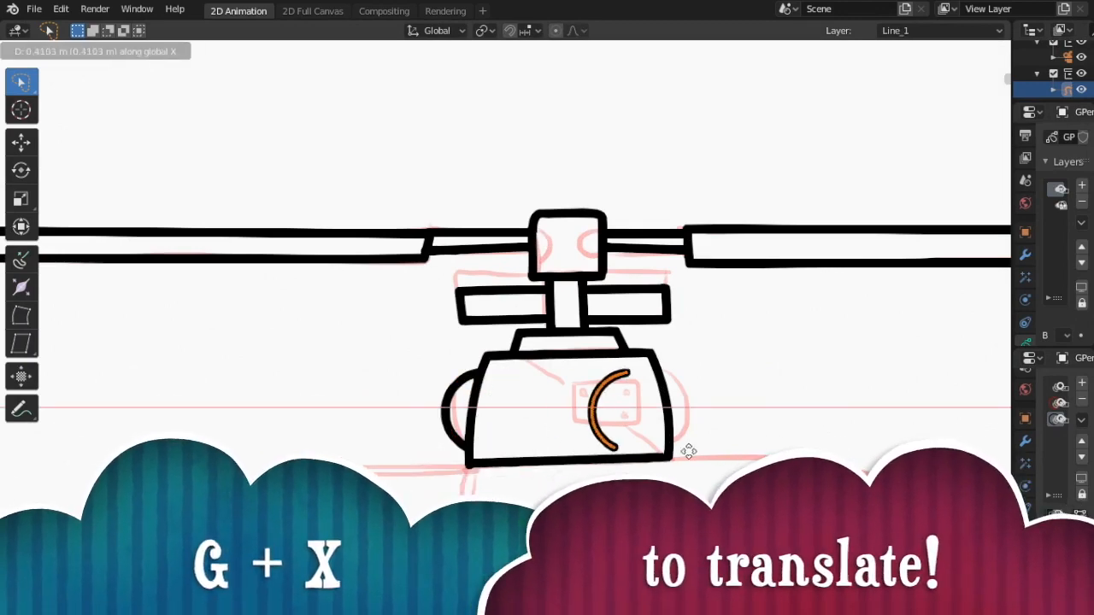
click(714, 462)
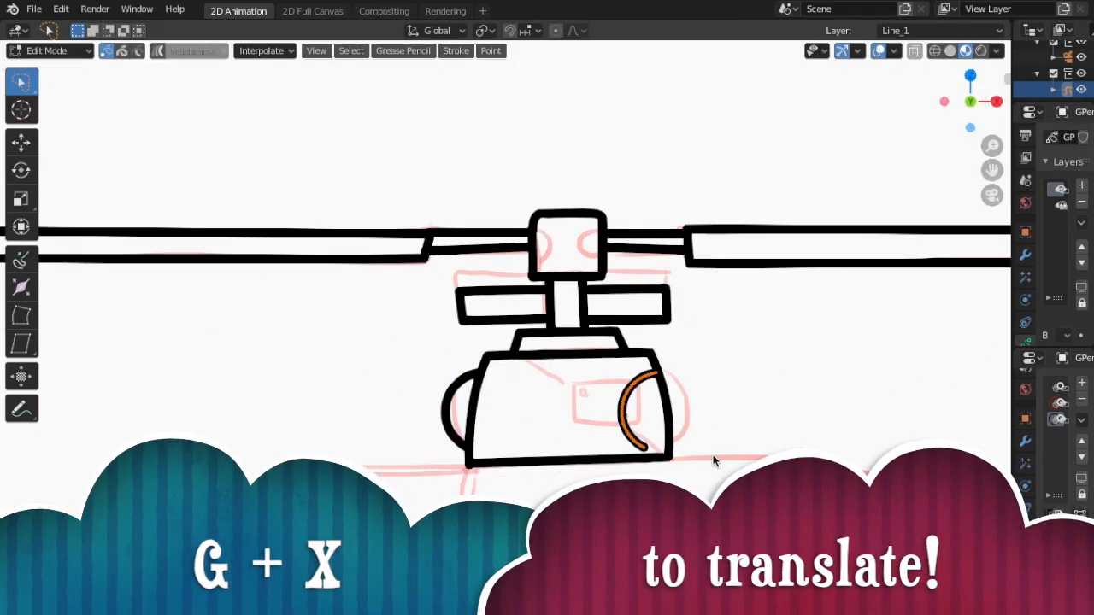
Step: Tilt the copied arc slightly counter to its lean and nudge its position near the housing's right edge
key(r)
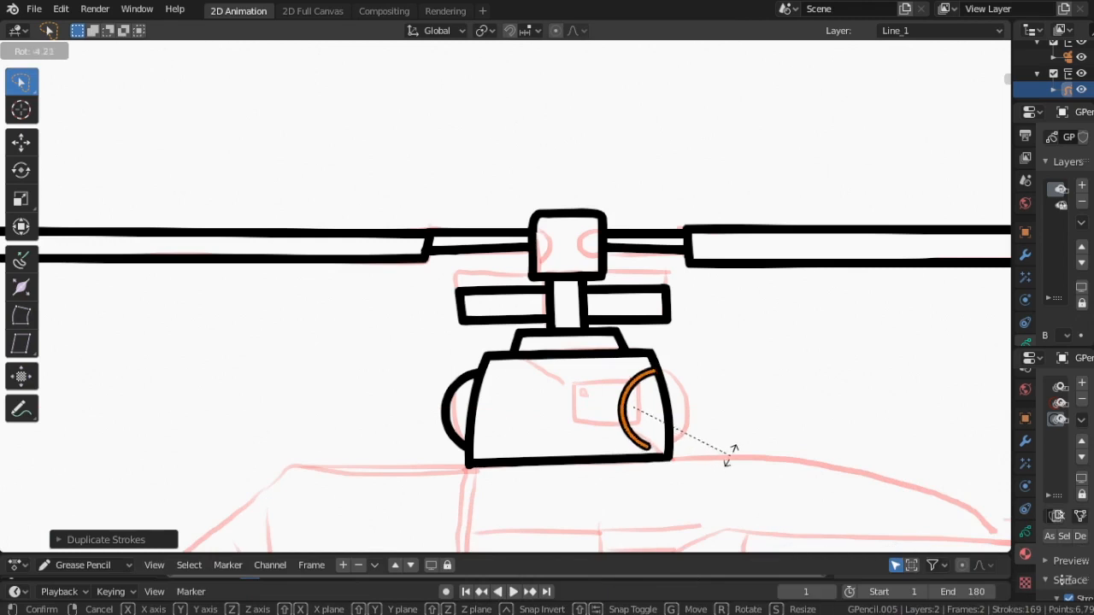
click(730, 438)
key(g)
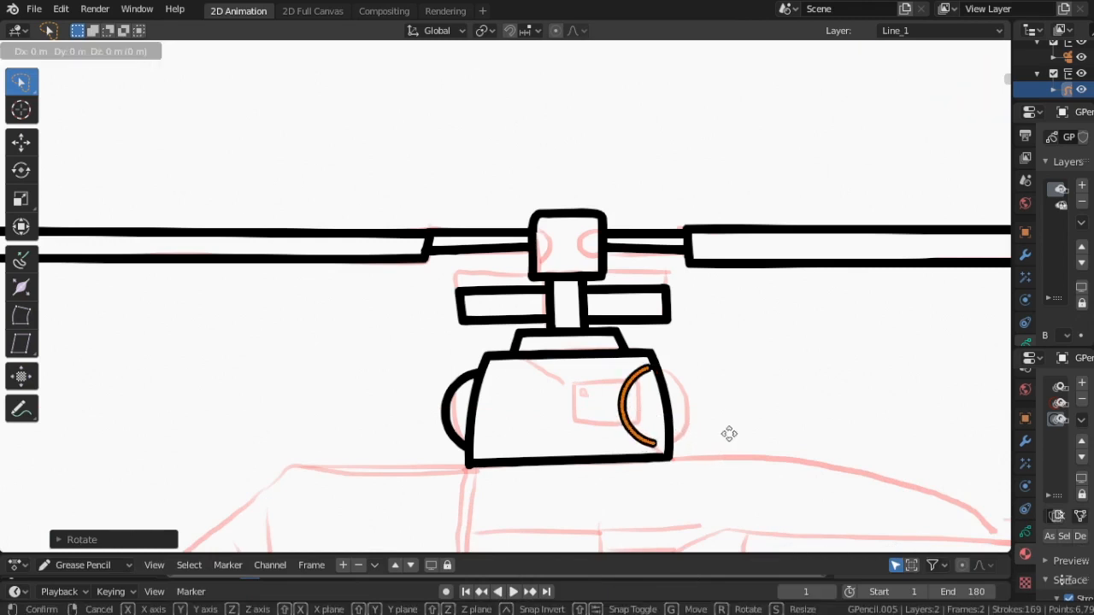
click(731, 439)
Step: Rotate the copied arc 180° about global Z and move it along X to the outside of the housing's right edge
text(r1)
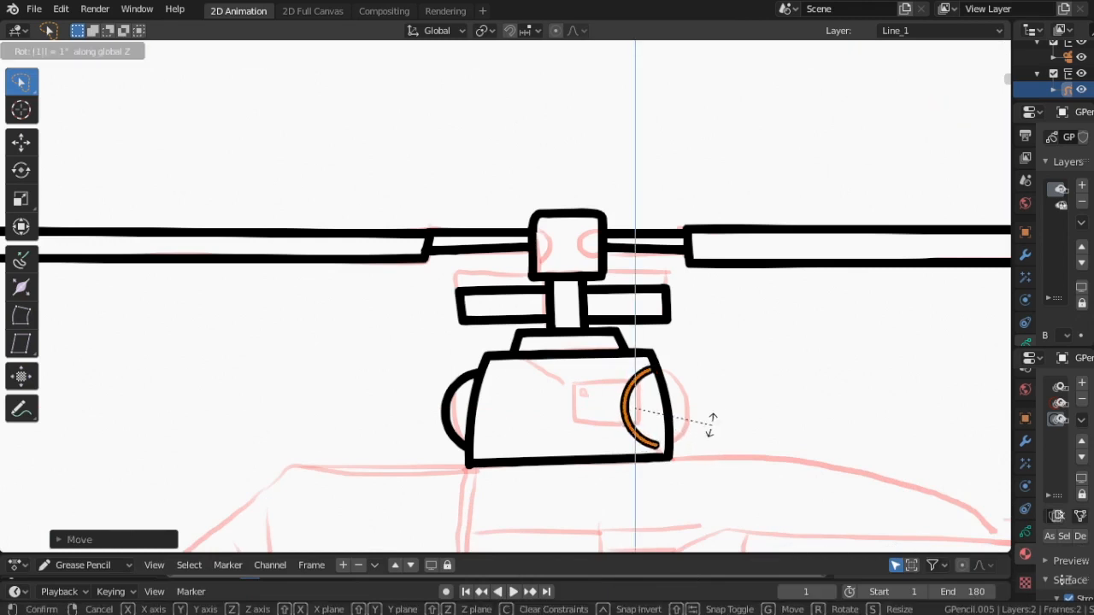
text(80)
key(Return)
key(g)
key(x)
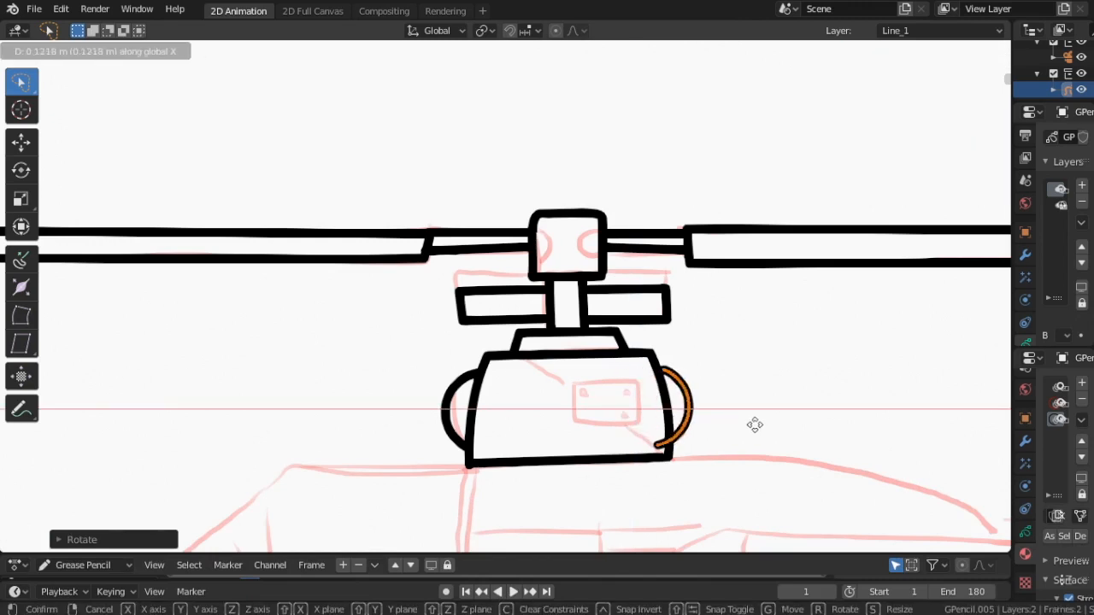
click(767, 425)
Step: Fine-tune the right arc's rotation and position so both of its ends meet the housing's right edge
key(r)
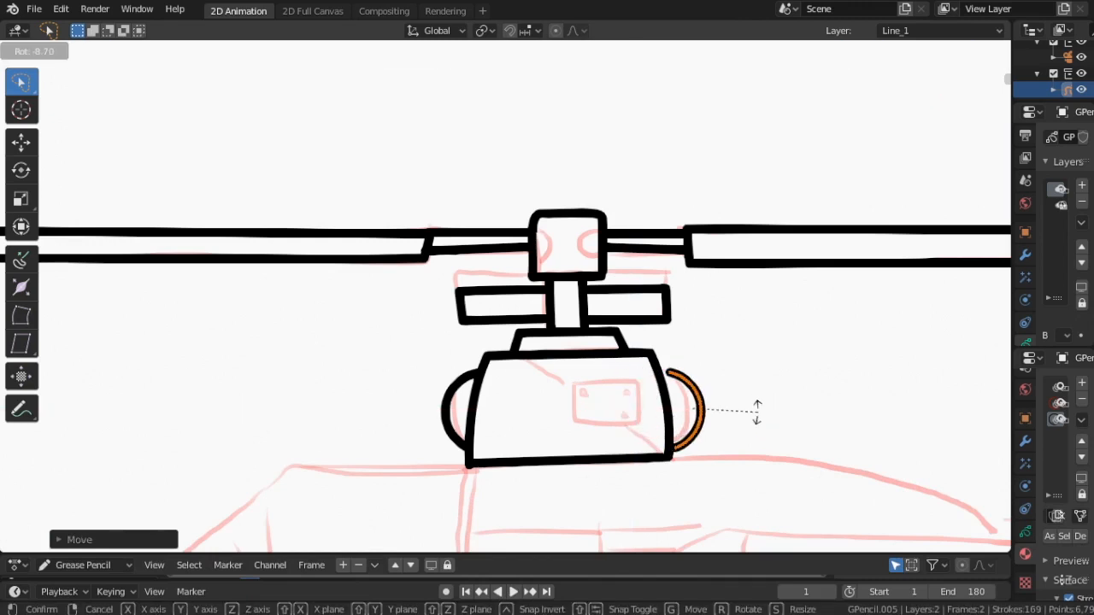
click(747, 407)
key(g)
key(x)
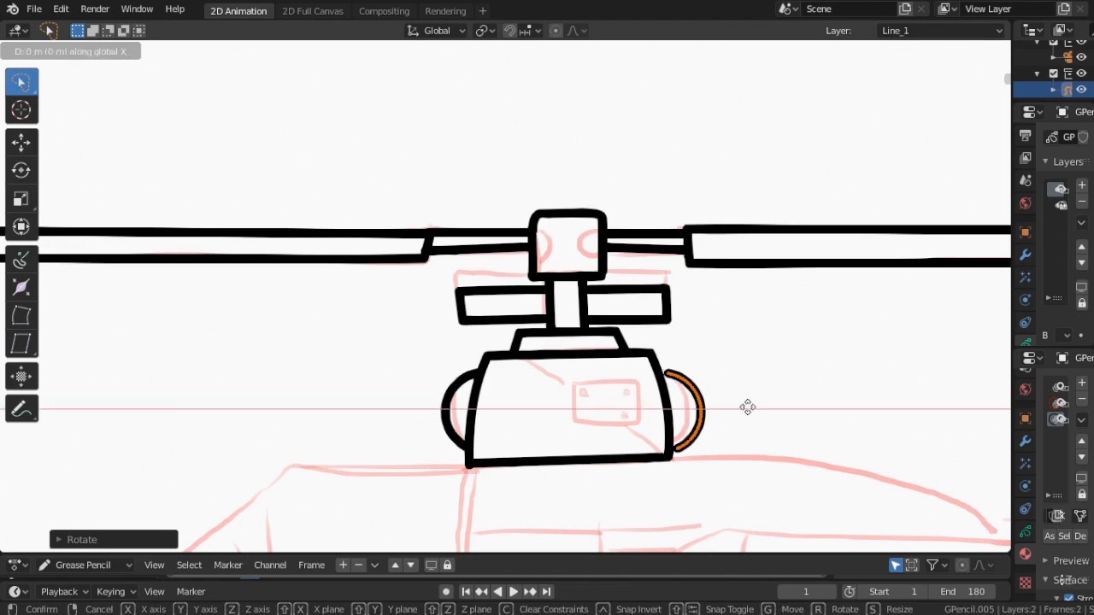
click(741, 409)
key(g)
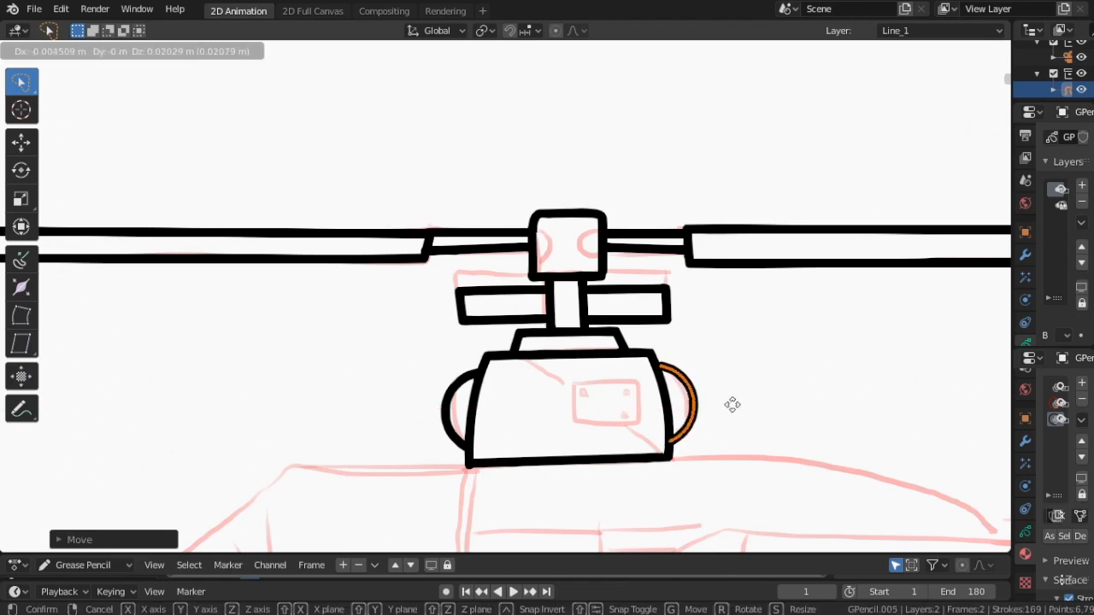
click(733, 403)
Step: Switch the Grease Pencil object to Draw mode
click(49, 51)
click(43, 119)
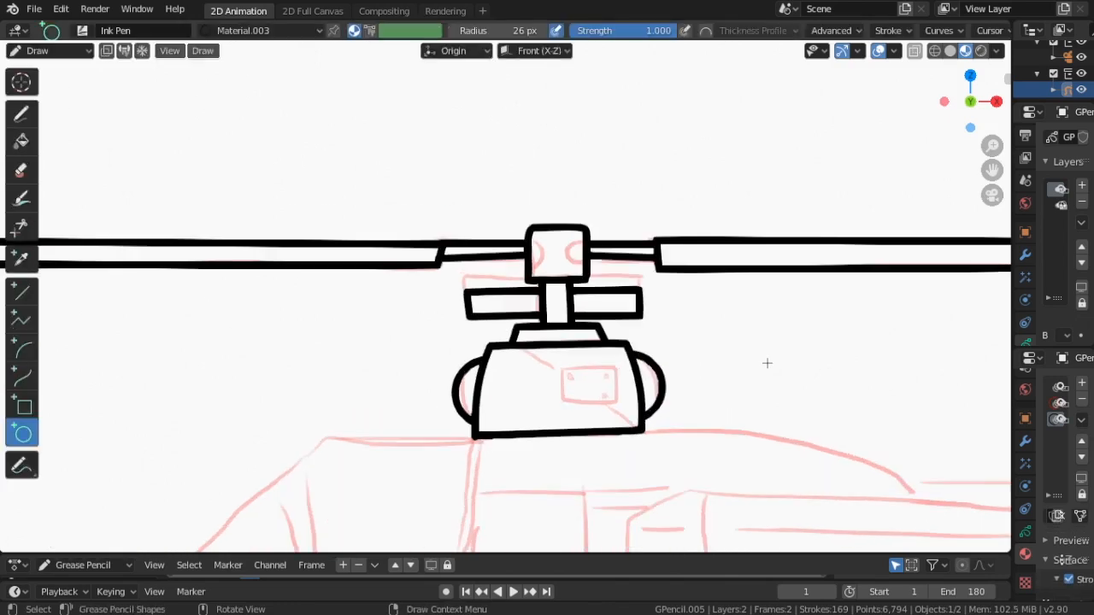
scroll(628, 367, down, 5)
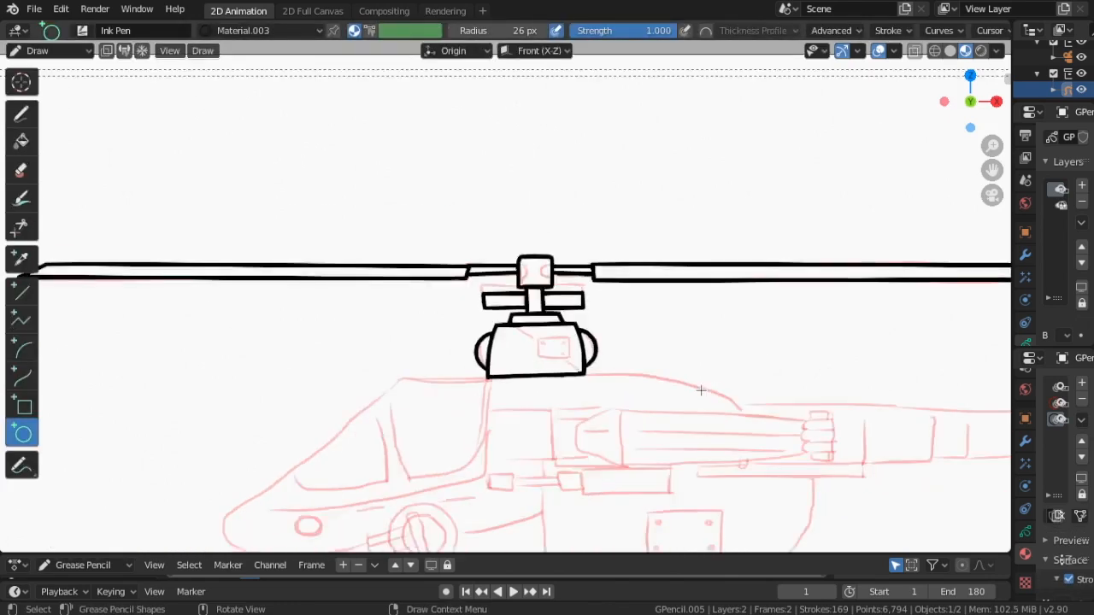
scroll(649, 394, up, 2)
scroll(568, 396, down, 3)
scroll(567, 396, up, 8)
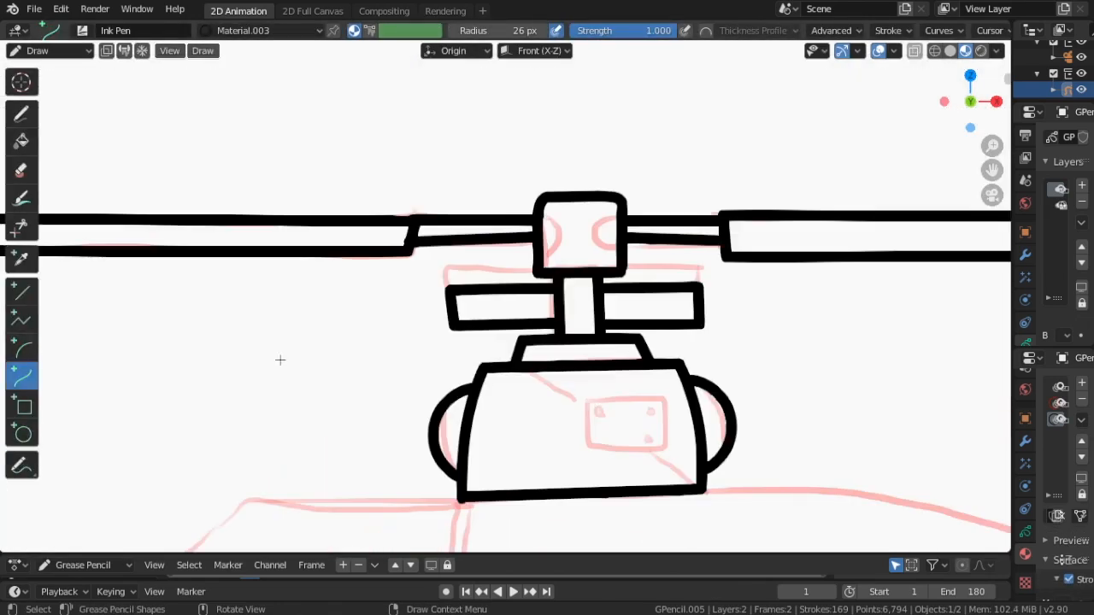
Step: Trace the small rectangular panel on the rotor housing as a closed outline of connected straight lines
click(22, 292)
mouse_move(587, 400)
mouse_down()
mouse_move(586, 447)
mouse_move(665, 443)
mouse_up()
key(e)
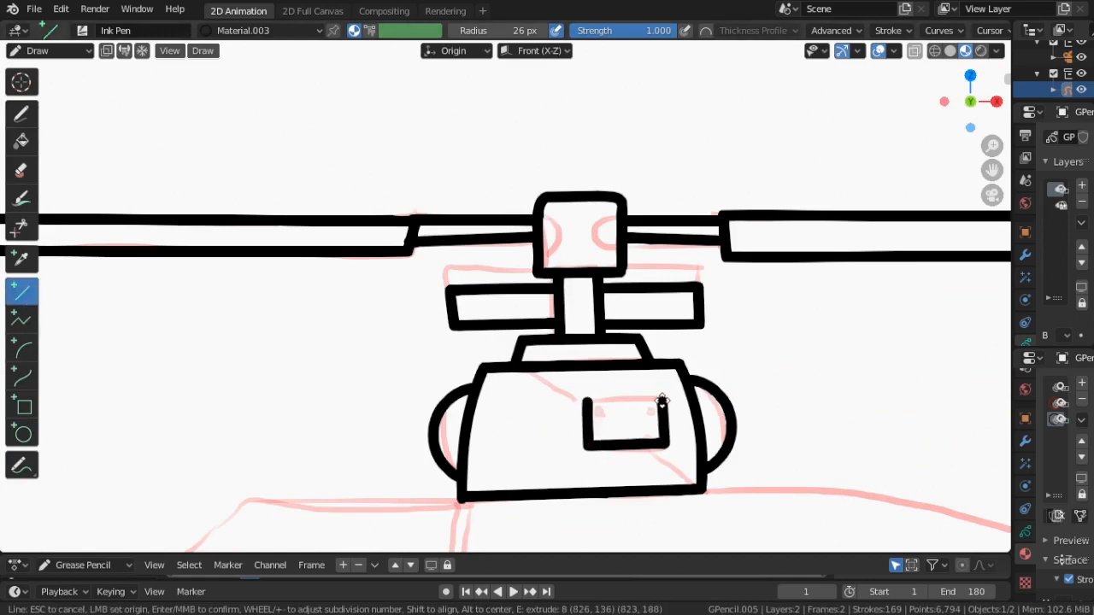
drag(596, 399, 587, 400)
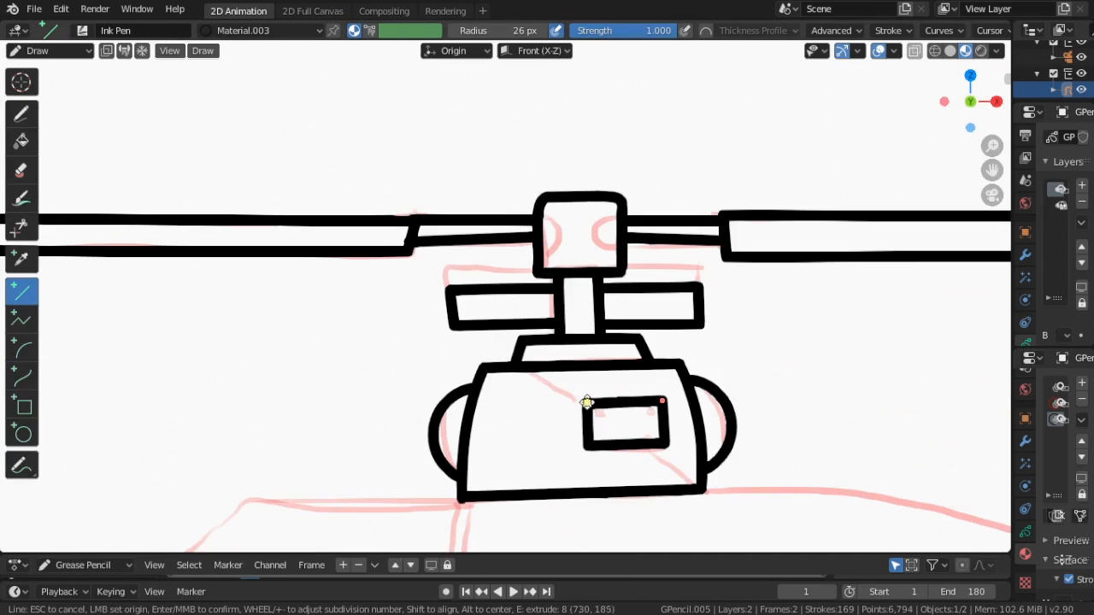
key(Return)
Step: Widen the properties area to reveal the layer list and add a new Grease Pencil layer above Line_1
scroll(515, 458, down, 5)
scroll(691, 430, down, 1)
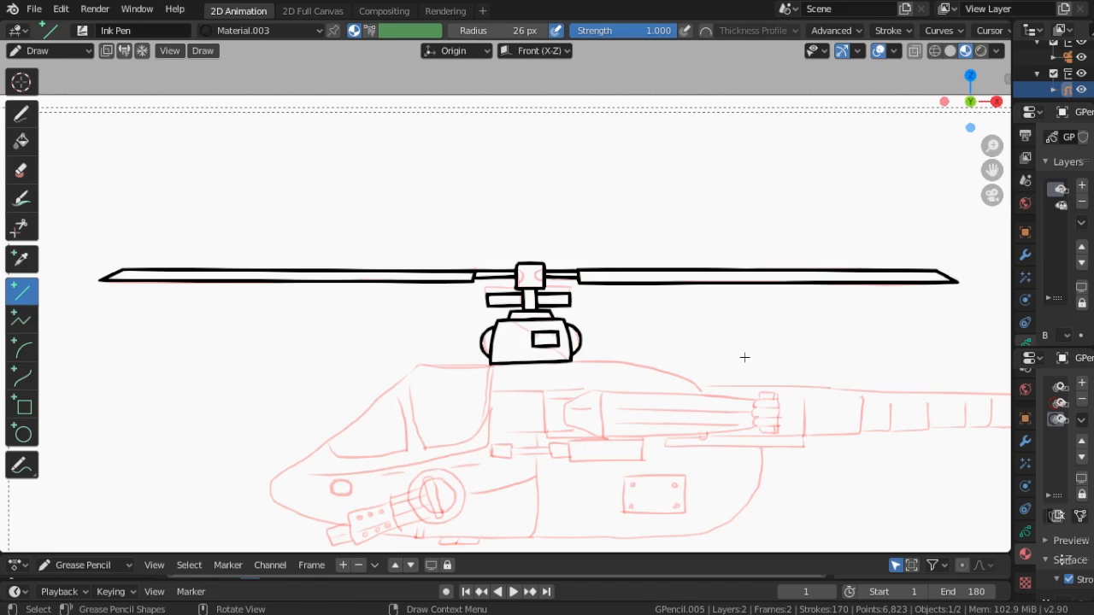
scroll(745, 357, up, 2)
scroll(744, 357, down, 3)
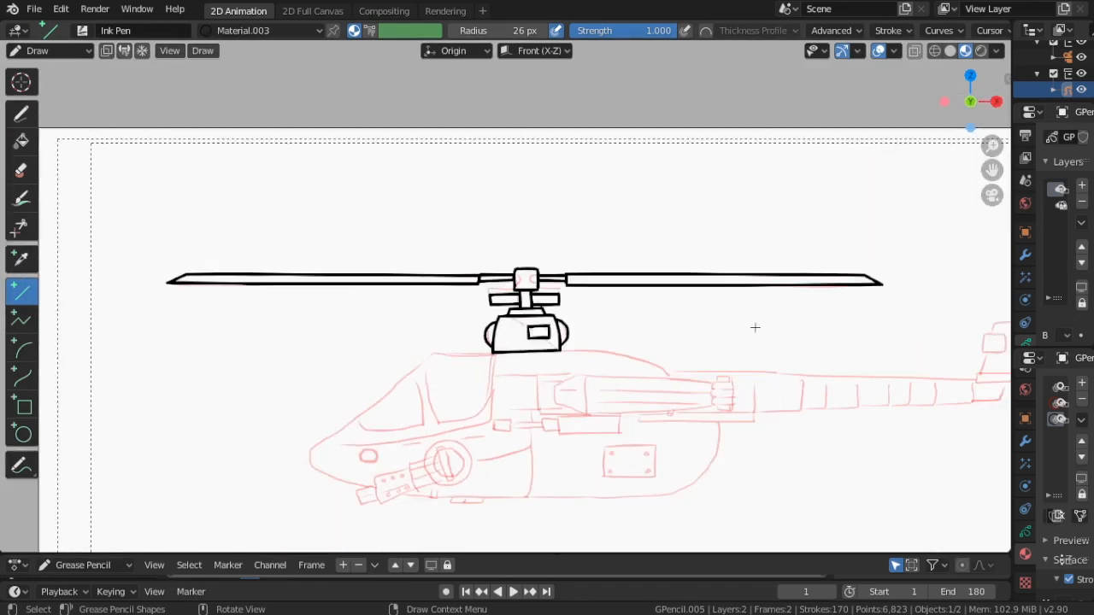
drag(1011, 319, 817, 319)
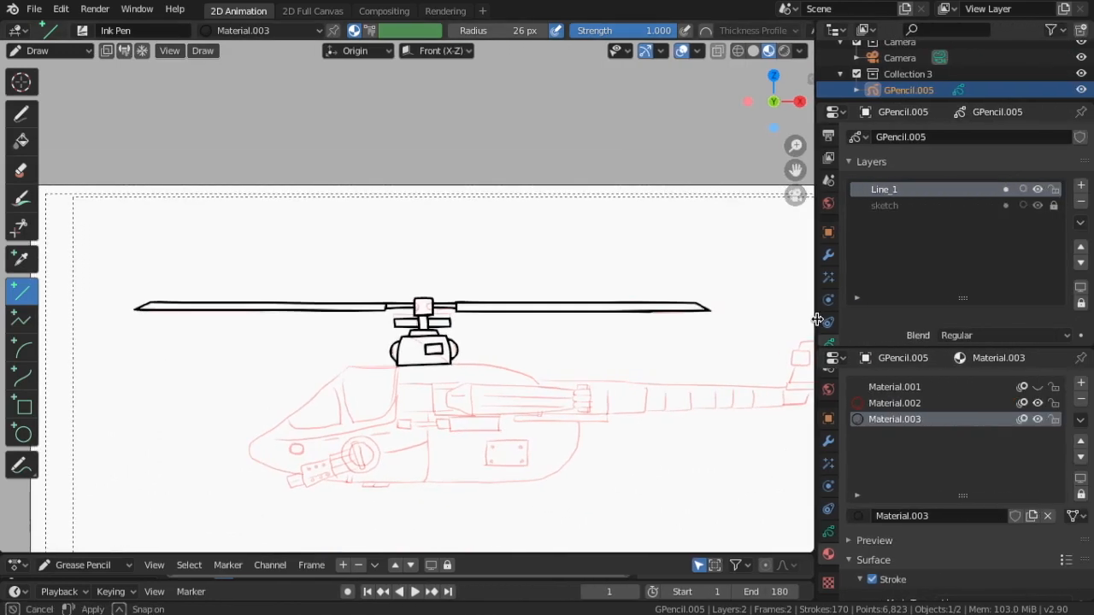
click(1081, 185)
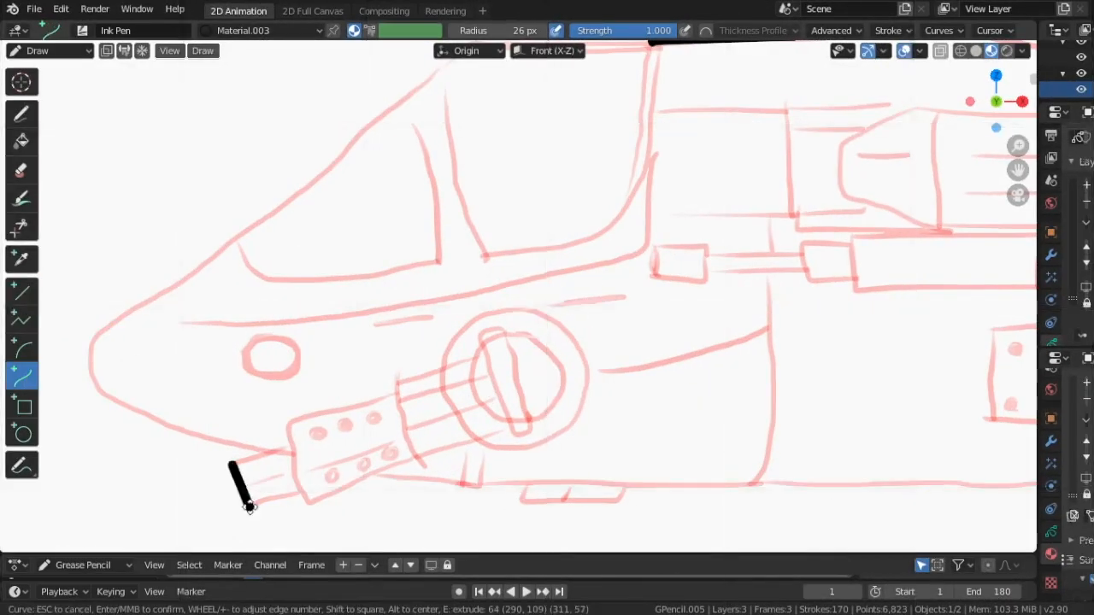
Step: Trace the small muzzle block at the gun's tip and close it with a slanted line using the Curve tool
key(e)
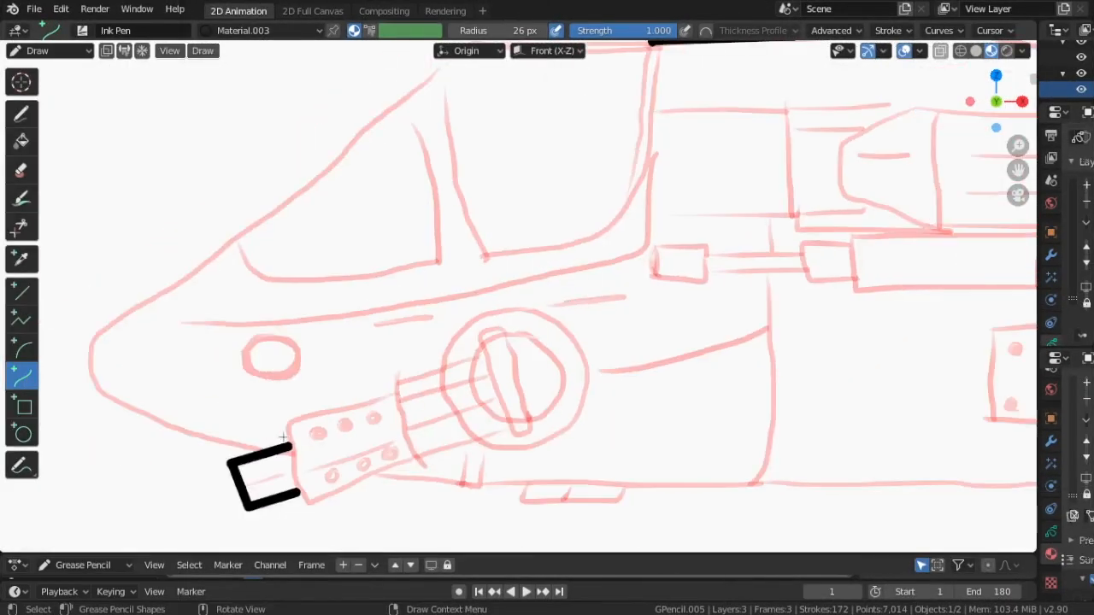
key(e)
key(e)
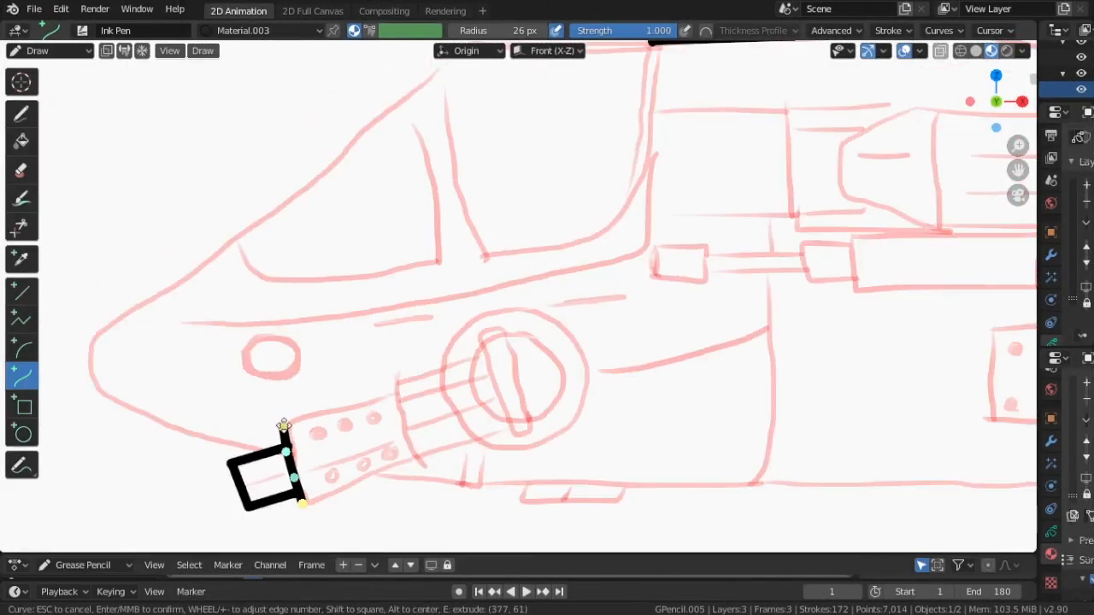
Step: Trace the gun's perforated middle section with slightly curved lower and upper edges and a slanted rear edge
key(e)
click(413, 460)
drag(339, 490, 383, 480)
key(Return)
drag(283, 424, 396, 398)
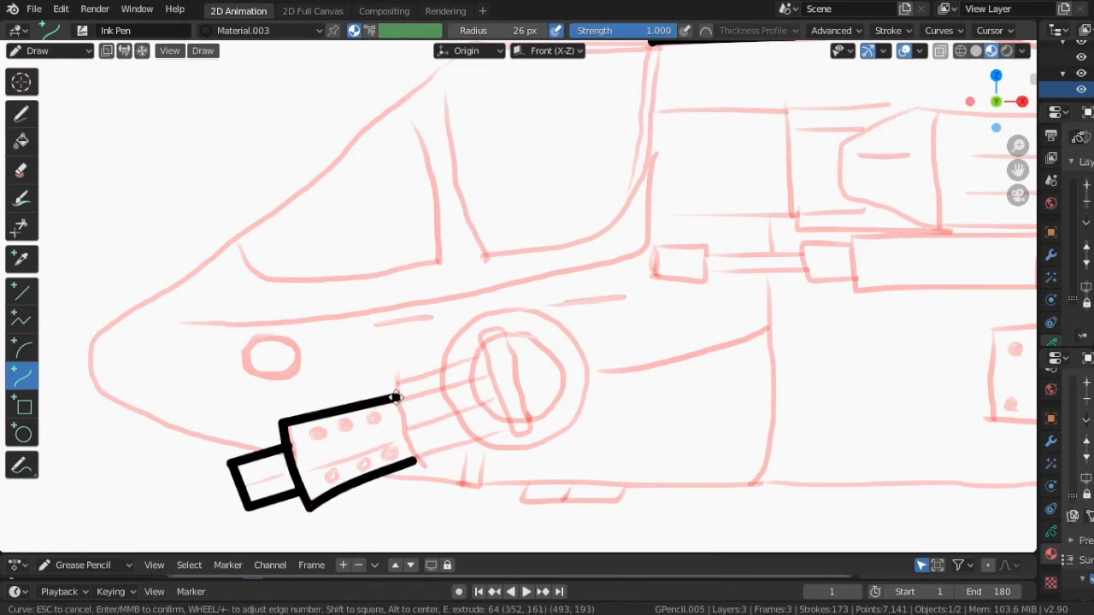
key(e)
Step: Trace the gun's rear barrel section with its lower and upper edges and a slanted end line inside the round mount
key(e)
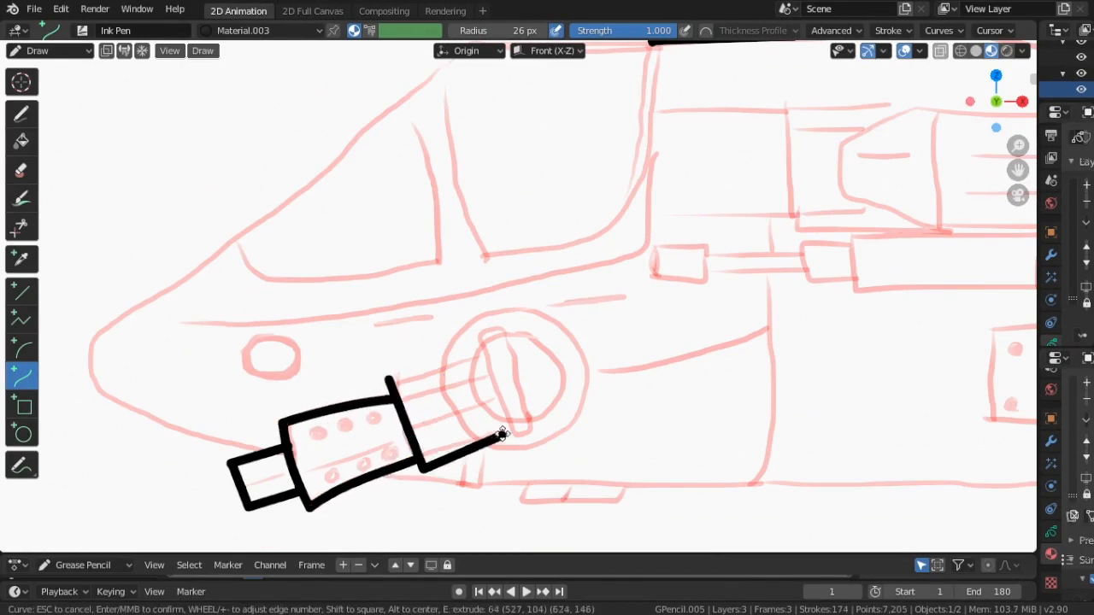
click(513, 438)
key(Return)
drag(389, 377, 479, 343)
key(e)
click(515, 440)
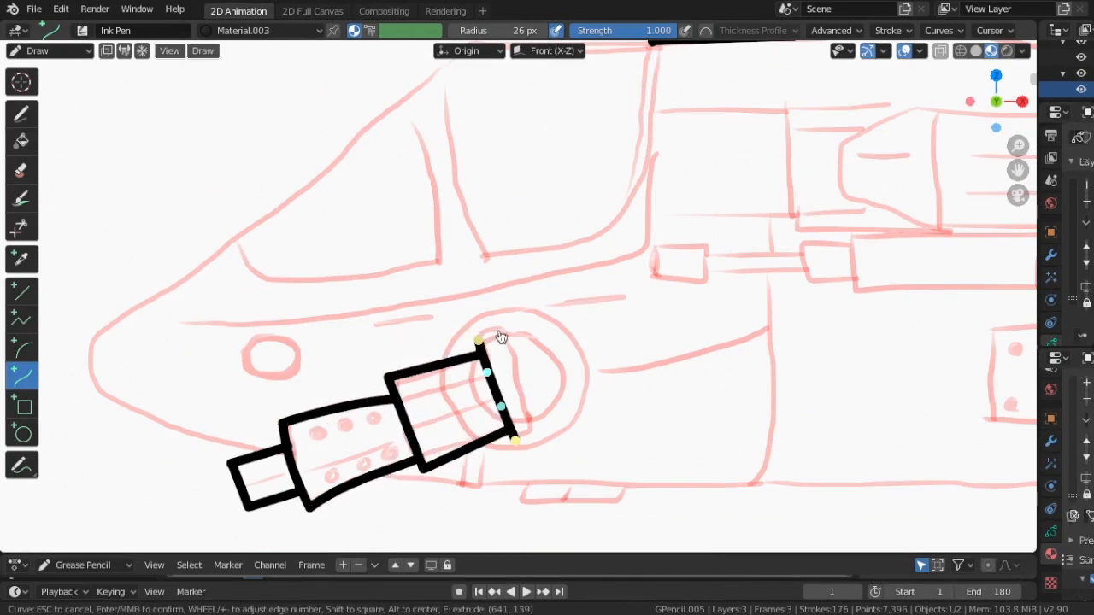
Step: Close a narrow slanted cap outline around the gun's rear end inside the round mount
key(e)
click(530, 440)
key(e)
click(492, 328)
key(e)
click(478, 342)
key(Return)
Step: Trace the side pod's tapered nose with curved flanks, a vertical base line and a rounded, lens-shaped tip
scroll(432, 405, down, 3)
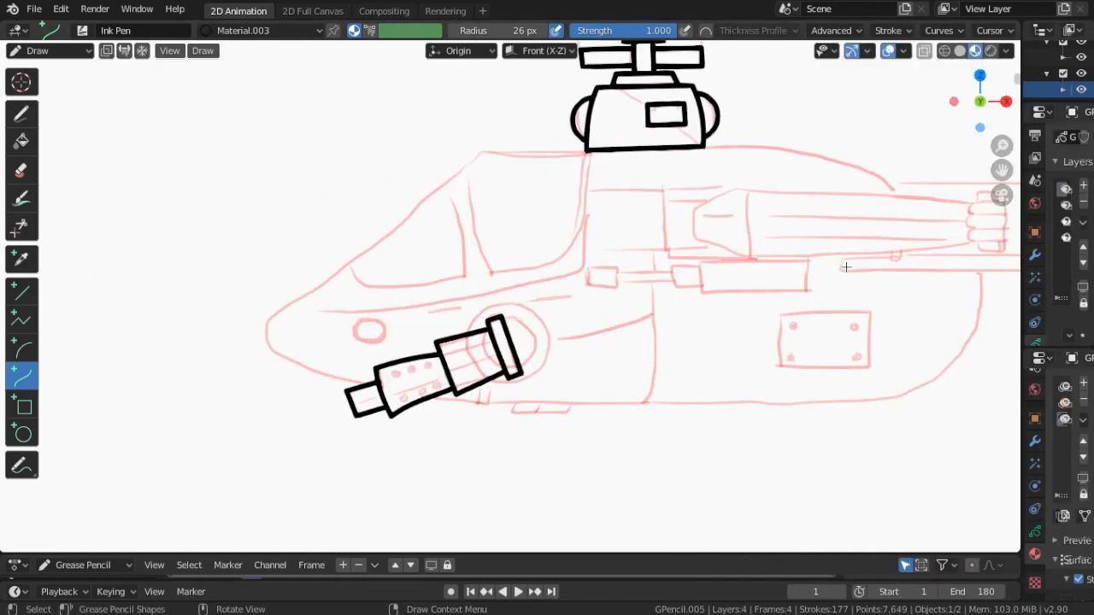
scroll(608, 273, up, 3)
drag(420, 286, 513, 252)
key(e)
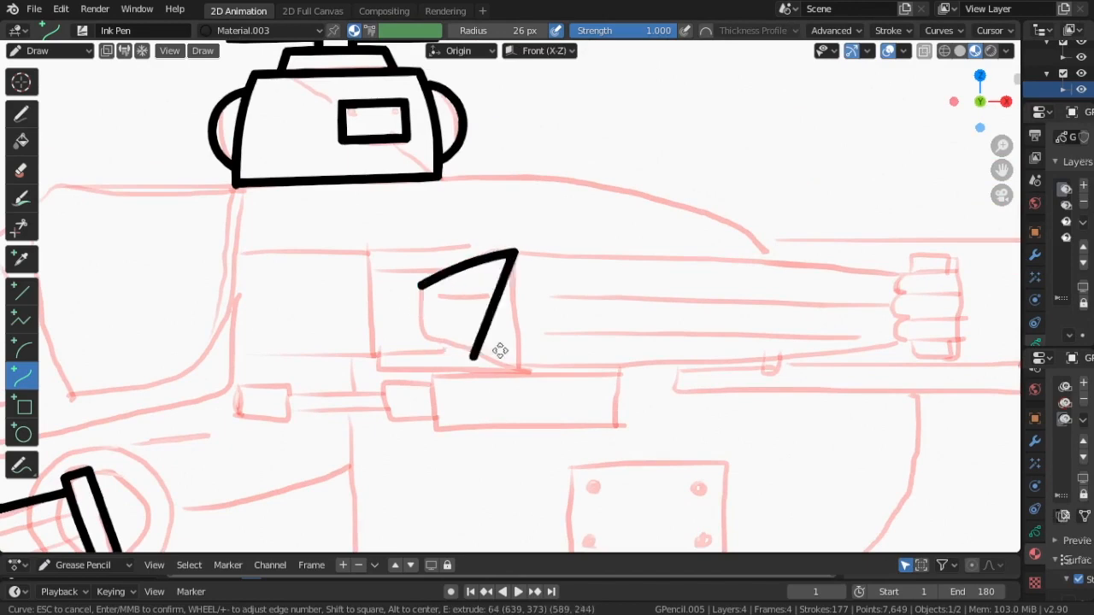
click(519, 370)
key(e)
click(423, 342)
key(e)
mouse_move(420, 288)
mouse_down()
mouse_move(432, 309)
mouse_move(423, 333)
mouse_up()
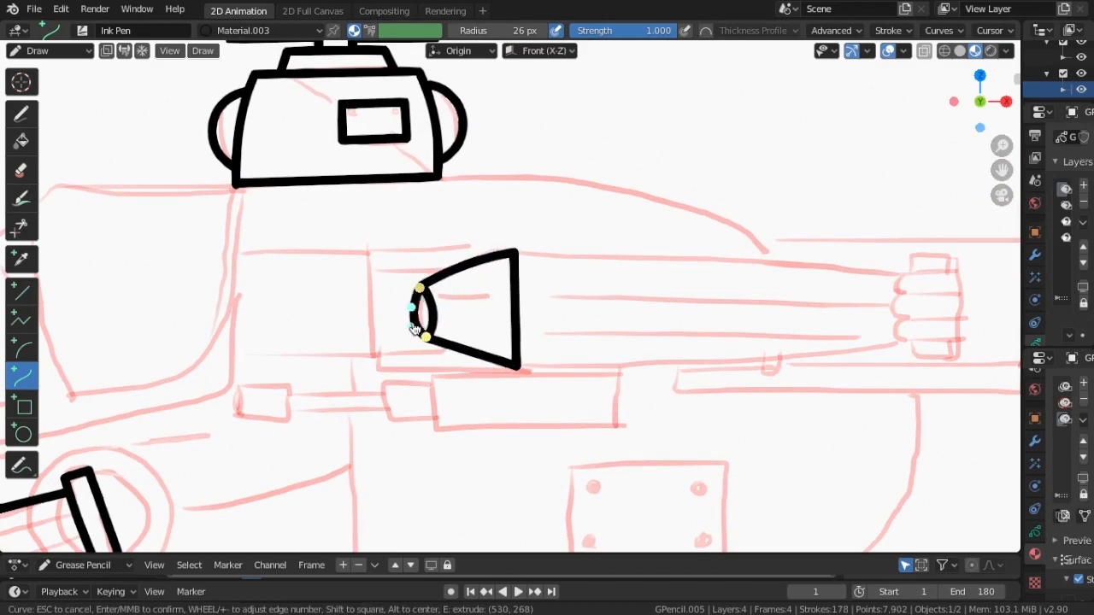
Step: Draw the side pod's long upper and lower edges from the nose base to the scalloped rear end
drag(512, 251, 904, 276)
key(Return)
drag(519, 370, 899, 347)
key(Return)
Step: Draw the uppermost scallop at the side pod's rear end, bulging toward the nose from the upper edge's end
scroll(716, 333, up, 1)
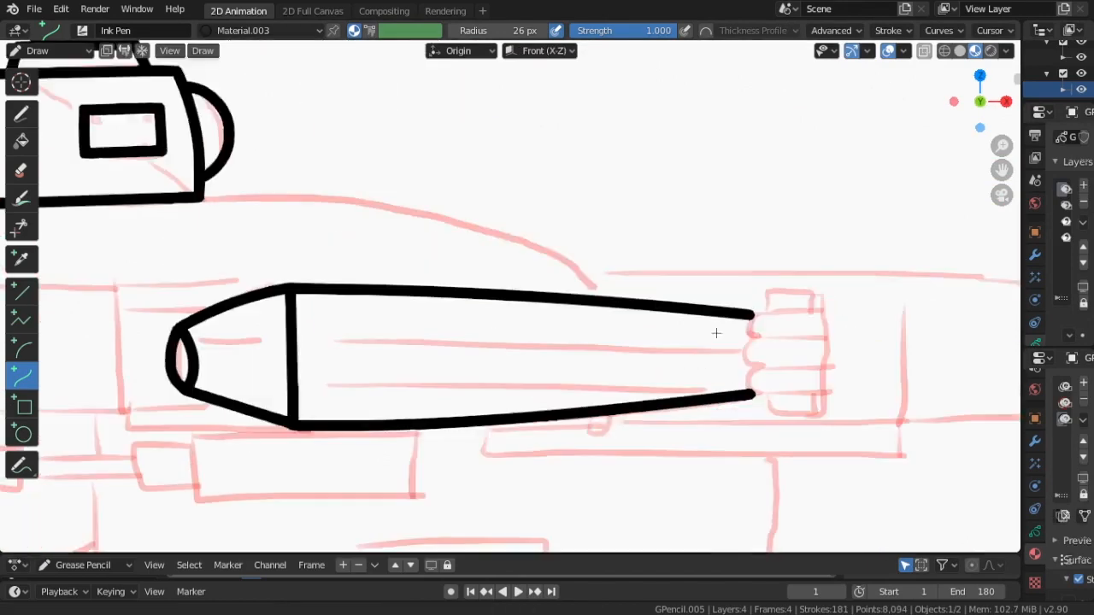
scroll(792, 355, up, 5)
mouse_move(696, 250)
mouse_down()
mouse_move(679, 266)
mouse_move(696, 327)
mouse_up()
drag(695, 301, 672, 312)
drag(696, 249, 694, 259)
drag(696, 276, 662, 287)
drag(696, 327, 704, 316)
Step: Extend the scalloped edge with two more bulges down to the end of the pod's lower edge
key(e)
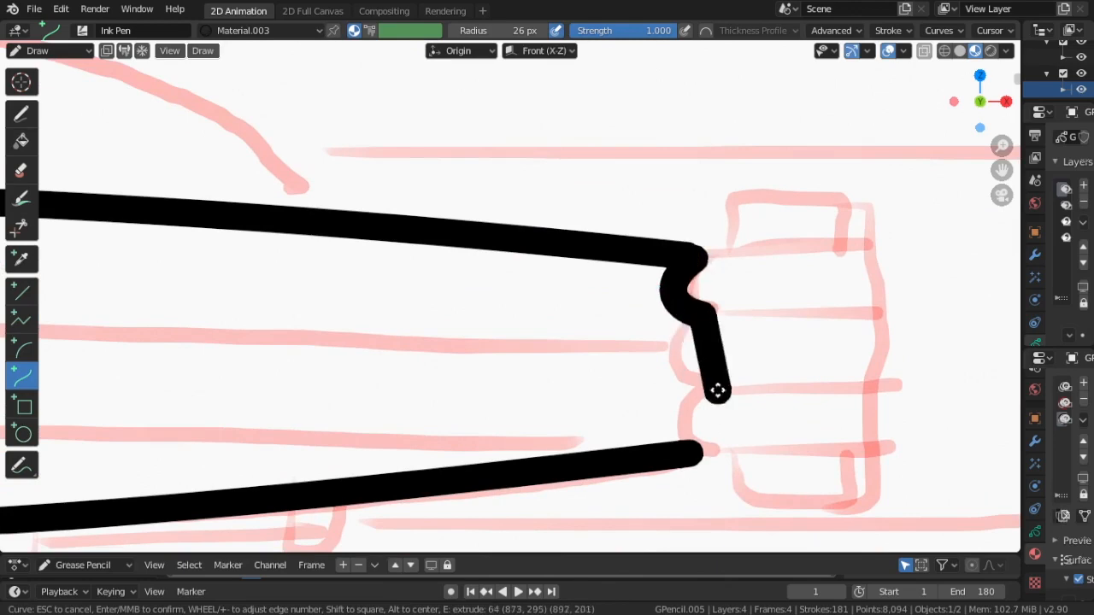
click(704, 382)
drag(704, 359, 659, 359)
drag(703, 337, 676, 334)
key(e)
click(708, 450)
drag(709, 428, 674, 427)
key(Return)
Step: Box in the side pod's rear section behind the scallops and draw a dividing line across it
drag(686, 254, 866, 245)
key(e)
click(867, 459)
key(e)
click(692, 453)
key(Return)
drag(707, 380, 842, 373)
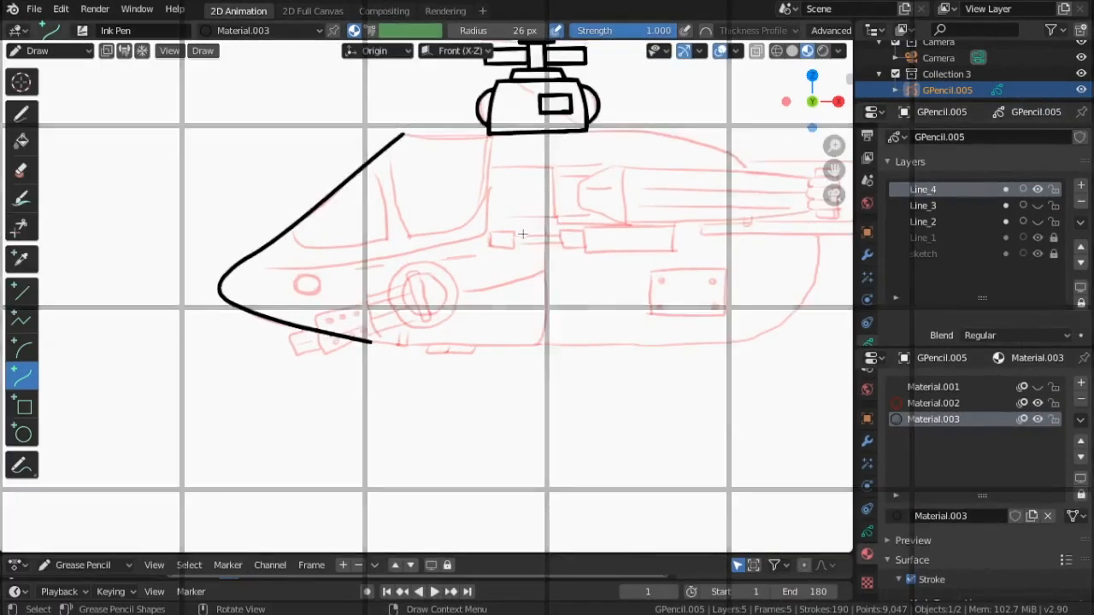
Step: Draw the fuselage's straight belly edge from the short notch behind the nose to the start of the rear curve
scroll(744, 310, up, 2)
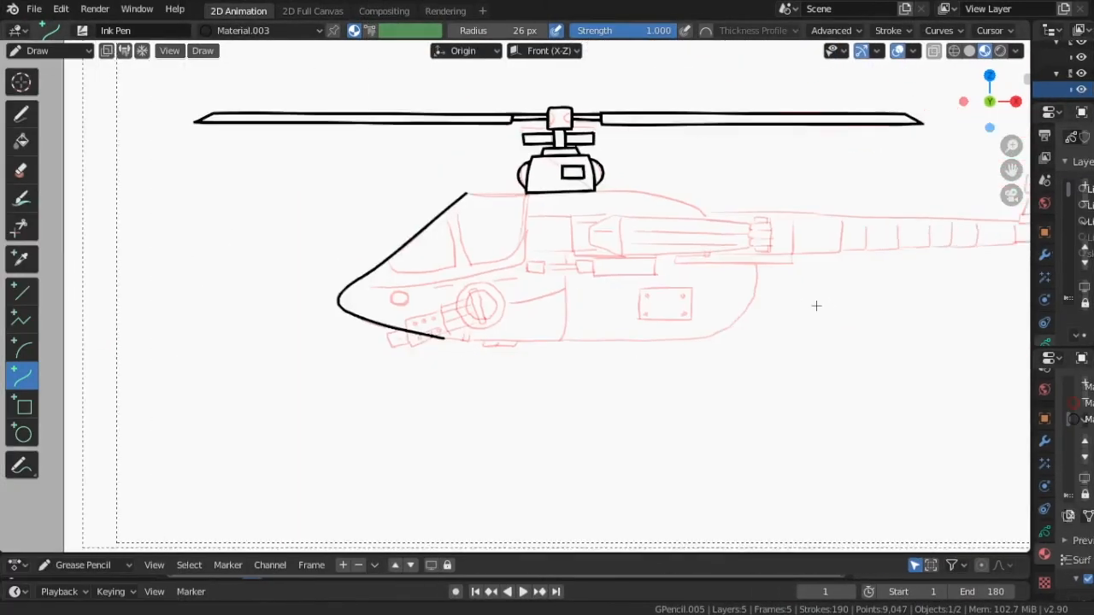
scroll(816, 305, up, 5)
mouse_move(96, 409)
mouse_down()
mouse_move(167, 419)
mouse_move(839, 365)
mouse_move(743, 410)
mouse_up()
key(e)
click(175, 396)
key(Return)
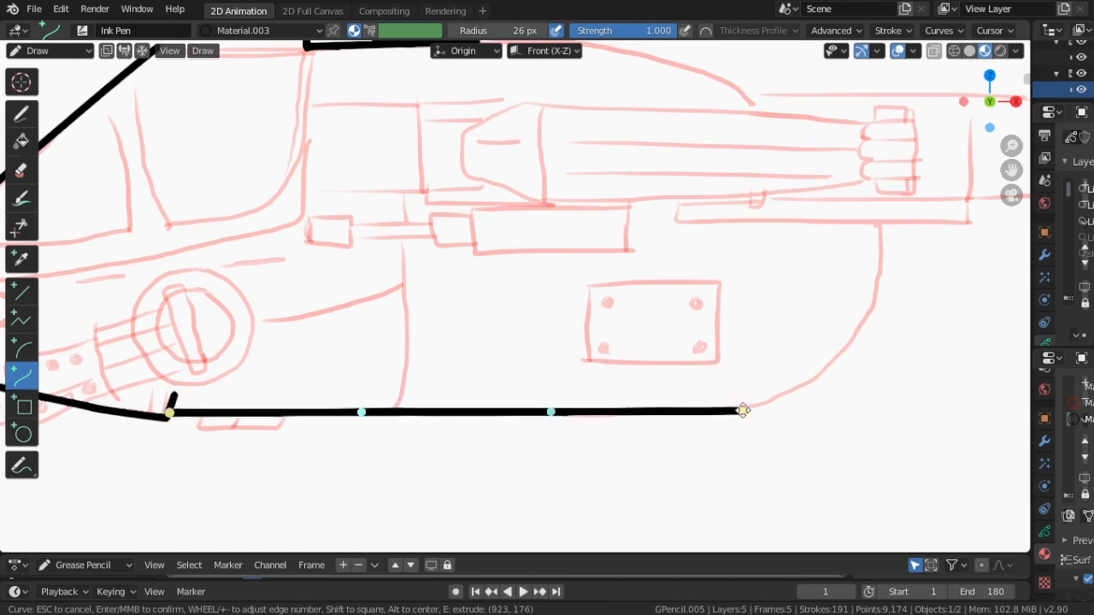
Step: Continue the belly line with a smooth rounded curve rising to the fuselage's rear, just below the tail boom
key(e)
click(880, 229)
drag(834, 290, 901, 329)
drag(789, 348, 853, 395)
drag(880, 229, 895, 225)
drag(858, 402, 850, 392)
drag(898, 343, 899, 344)
drag(854, 393, 861, 408)
drag(826, 361, 818, 358)
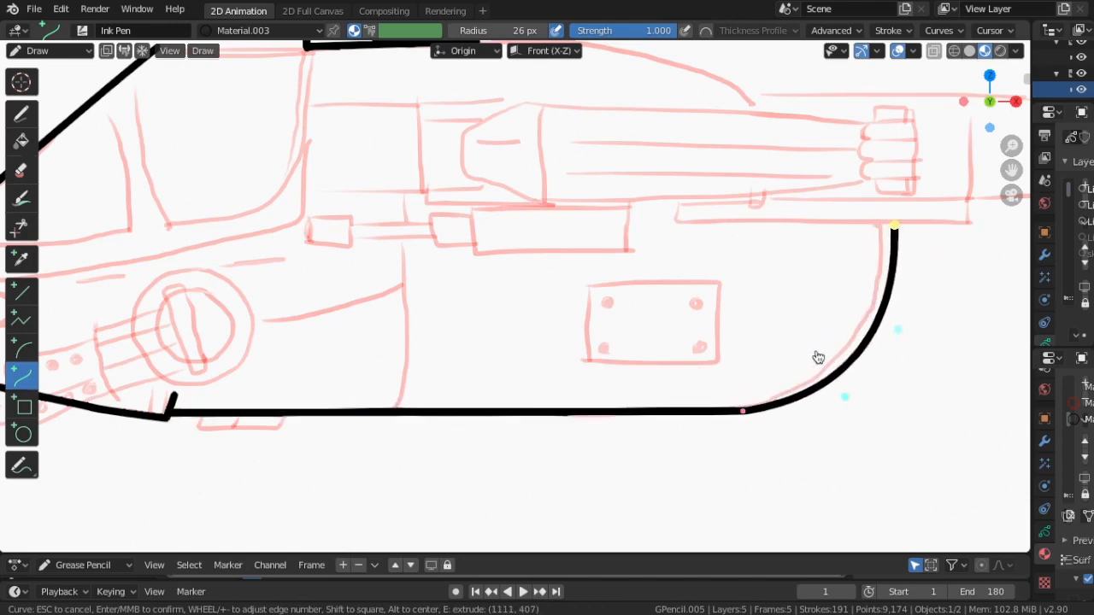
key(Return)
Step: Draw the fuselage roof line and continue it as a rounded curve down to meet the rear belly curve
scroll(533, 339, down, 5)
scroll(533, 339, up, 3)
drag(267, 123, 579, 120)
key(e)
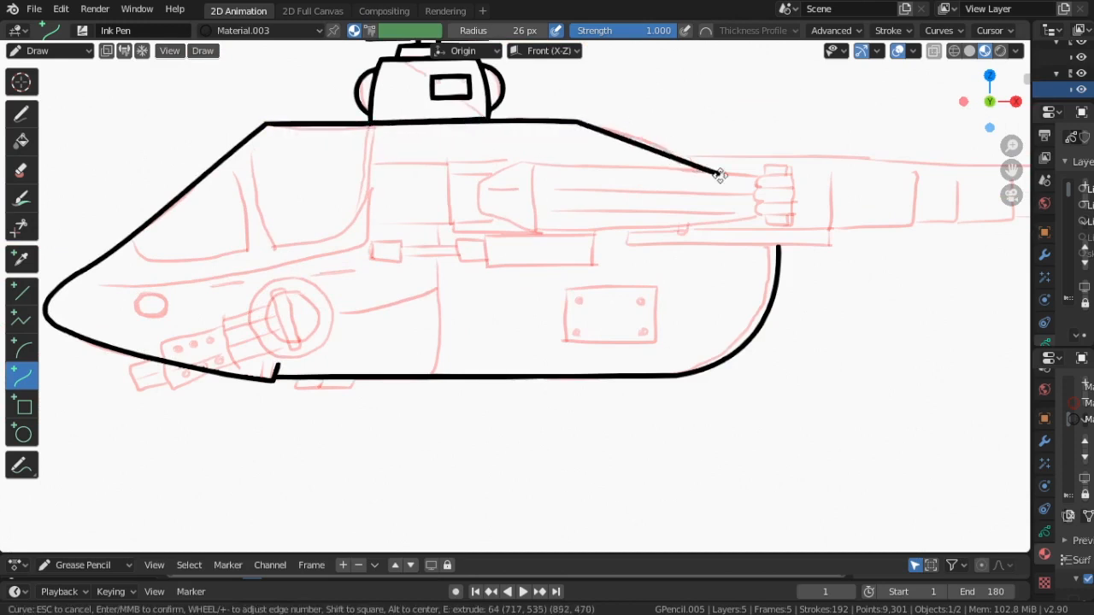
click(778, 243)
drag(643, 163, 705, 126)
drag(710, 203, 767, 191)
key(Return)
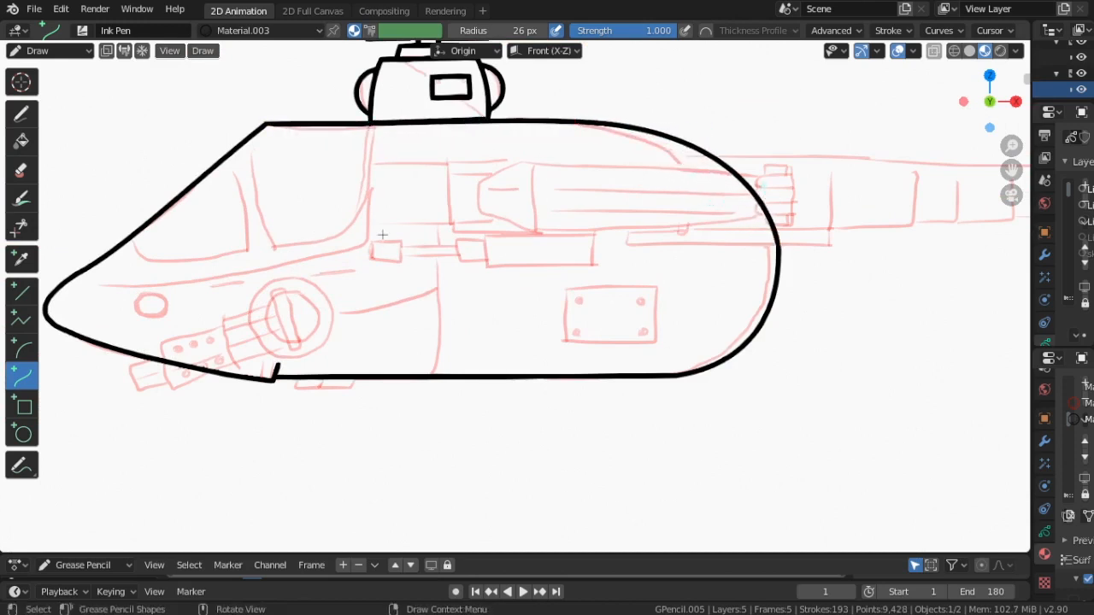
Step: Draw the tail boom's slightly arched upper edge from the fuselage's rear curve to the tail fin
scroll(590, 266, down, 1)
shift+middle_drag(872, 247, 543, 301)
drag(350, 232, 771, 244)
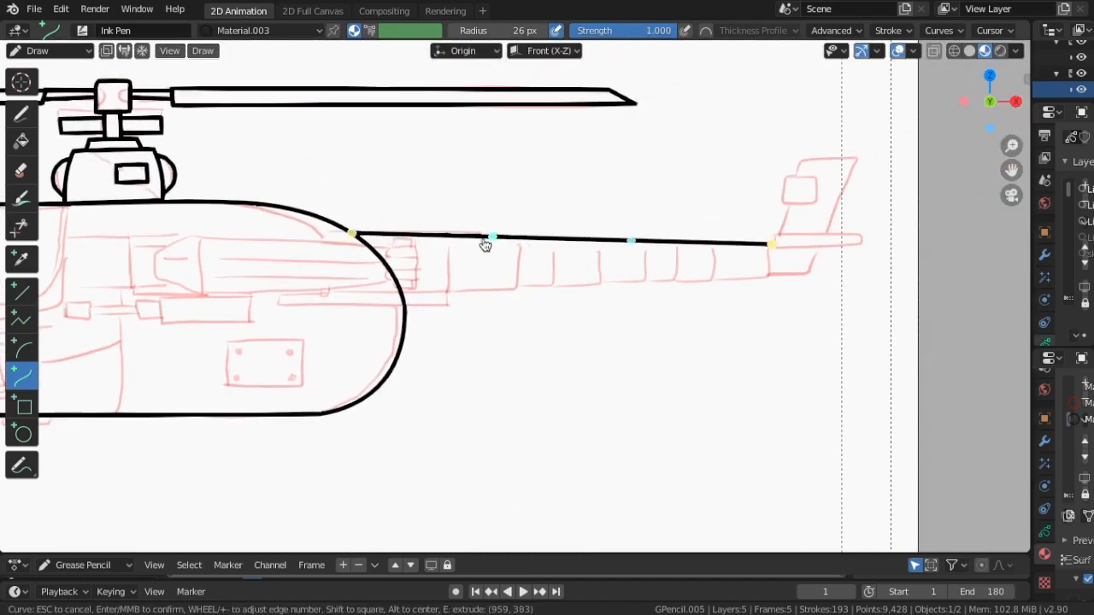
drag(486, 242, 495, 231)
key(Return)
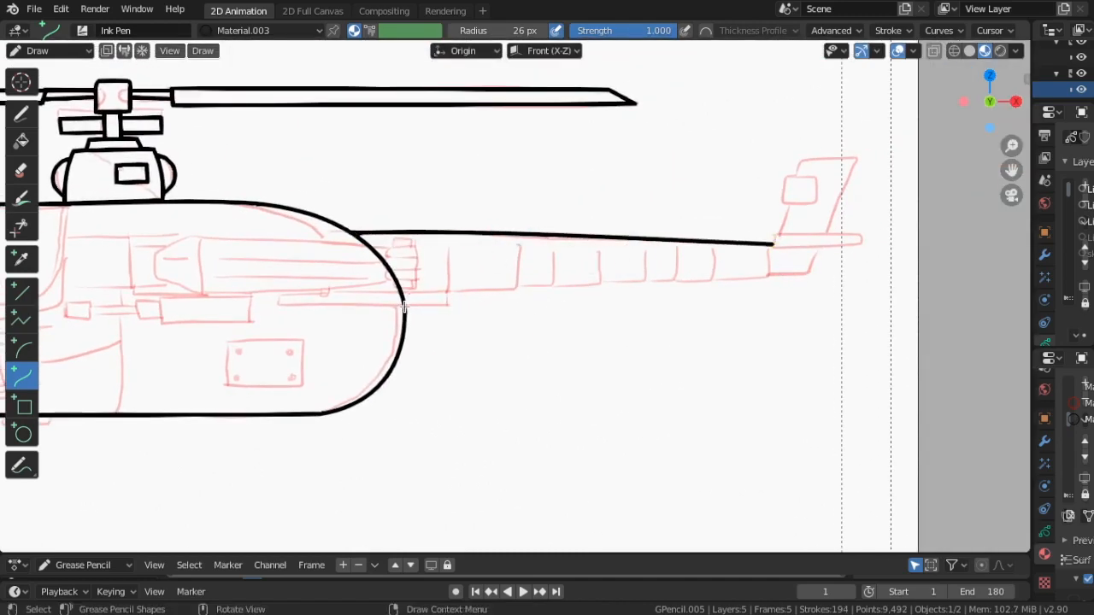
Step: Draw the tail boom's gently curved lower edge from the fuselage's rear to the base of the tail fin
scroll(494, 300, down, 1)
drag(421, 294, 756, 277)
drag(532, 293, 533, 281)
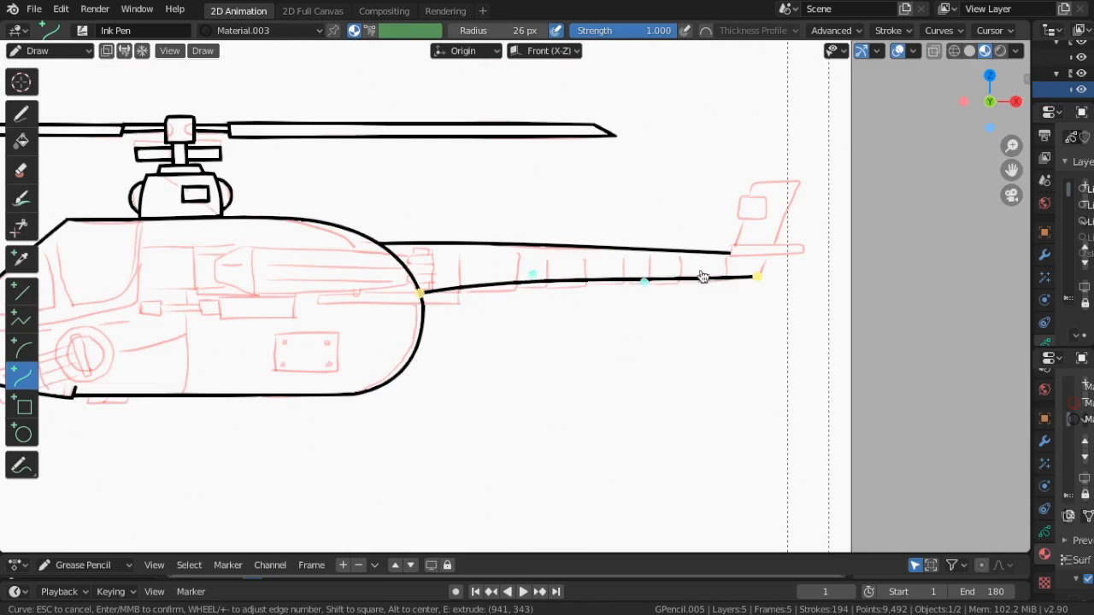
mouse_move(703, 279)
mouse_down()
mouse_move(769, 255)
mouse_move(744, 220)
mouse_move(765, 198)
mouse_move(749, 174)
mouse_up()
key(Return)
Step: Trace the slanted tail fin outline and the small square box on its front edge
key(Return)
key(Return)
key(e)
click(739, 200)
key(Return)
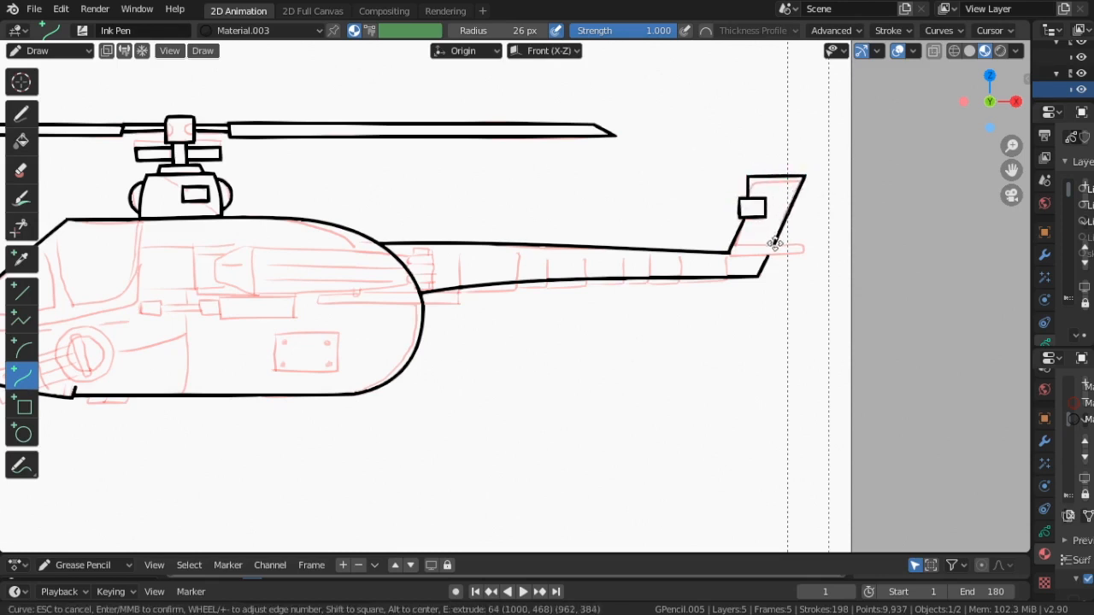
Step: Outline the thin horizontal stabilizer across the base of the tail fin
drag(730, 246, 804, 246)
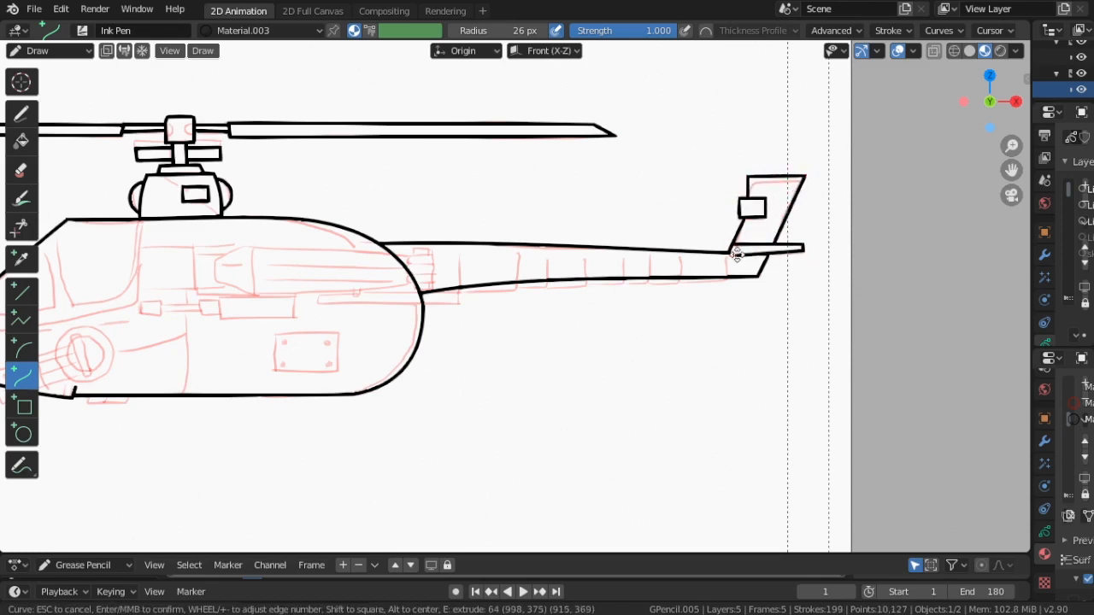
middle_click(728, 253)
scroll(723, 354, down, 3)
scroll(547, 476, up, 4)
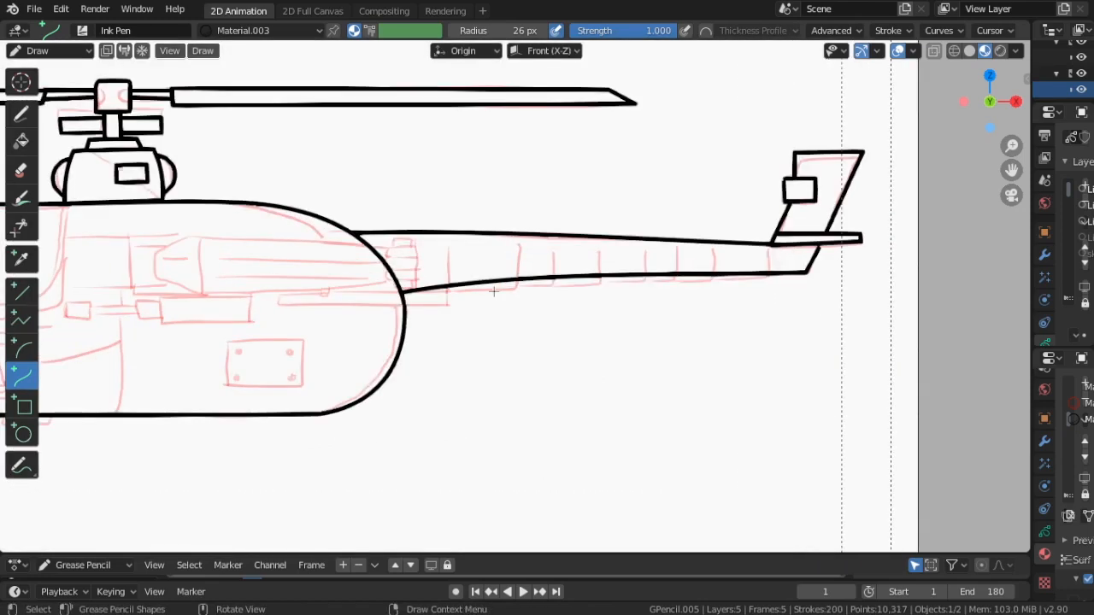
Step: Draw three stepped plates beneath the tail boom's lower edge, extending rearward from the fuselage
drag(406, 306, 444, 306)
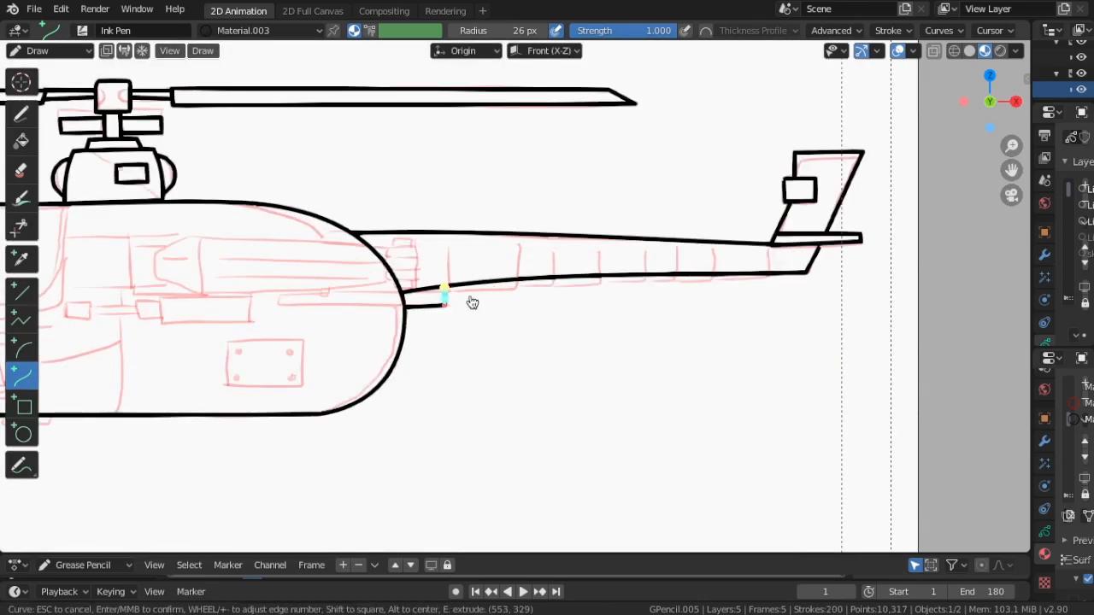
key(e)
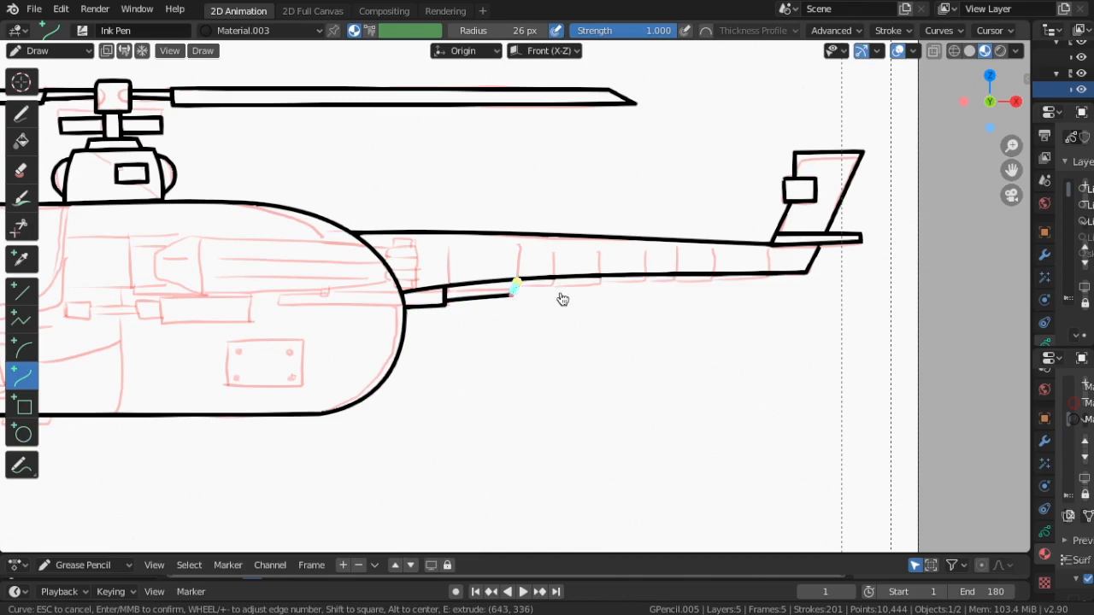
key(e)
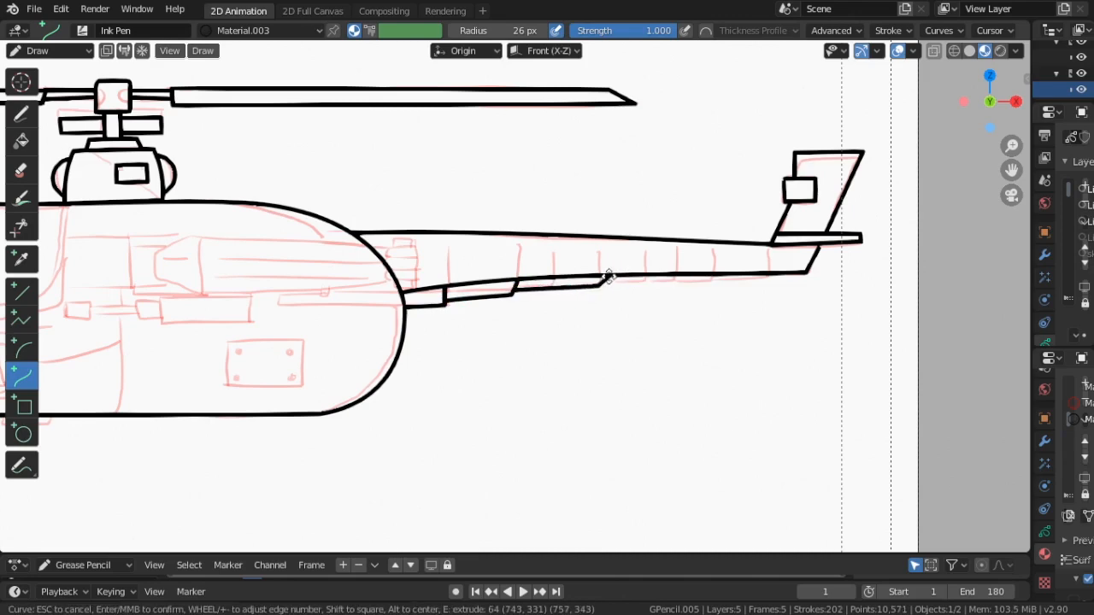
middle_click(608, 276)
scroll(383, 401, down, 4)
scroll(261, 374, up, 3)
shift+middle_drag(189, 395, 377, 399)
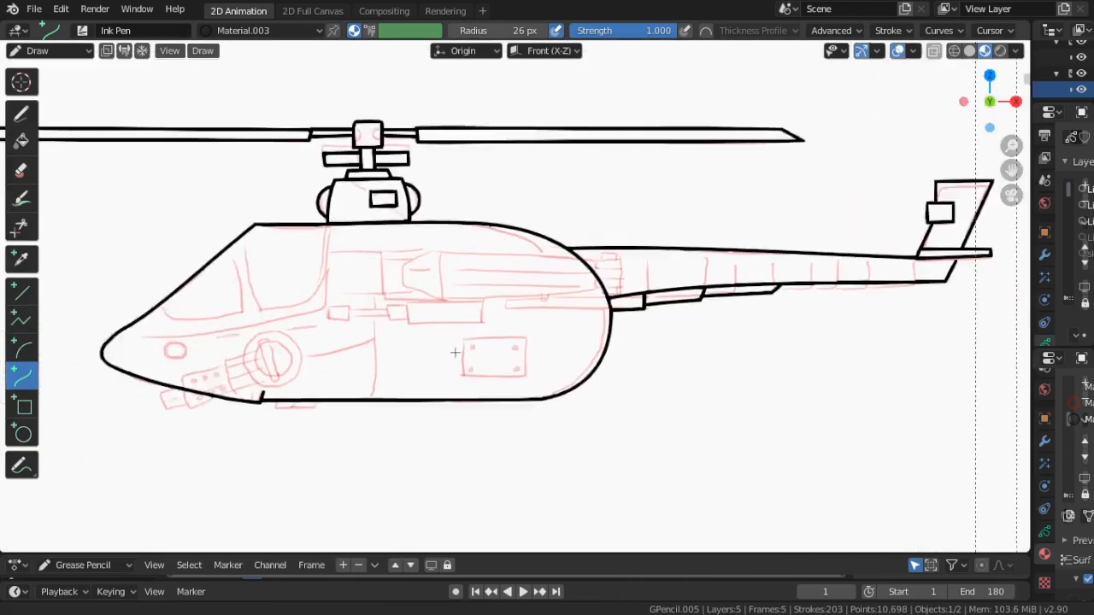
Step: Outline the rectangular panel on the fuselage's lower rear side with an extruded curve
scroll(455, 352, up, 2)
drag(519, 343, 612, 344)
key(e)
key(e)
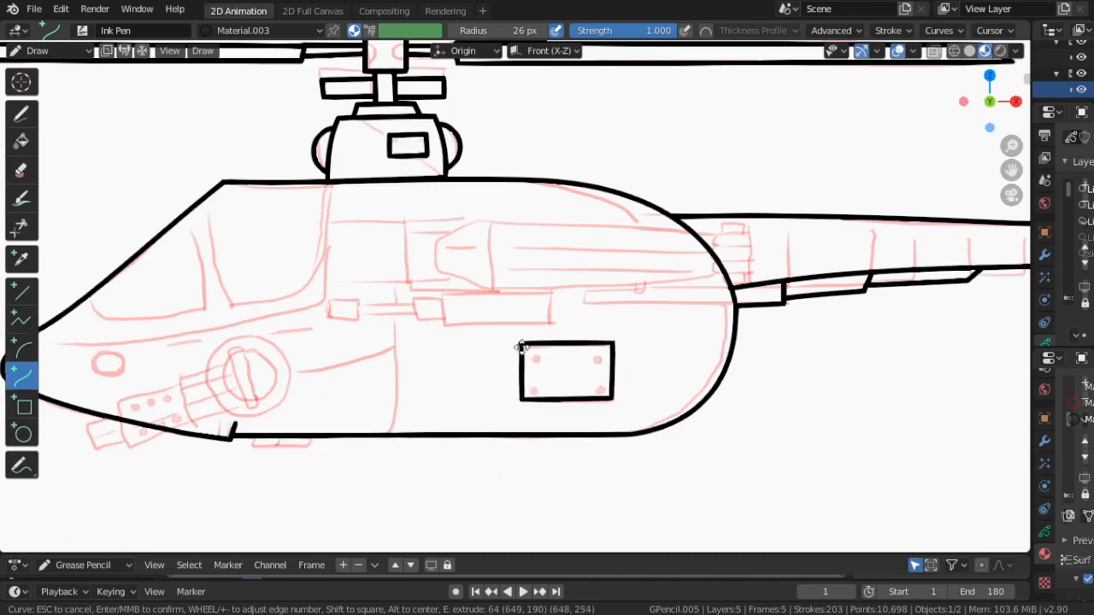
middle_click(521, 346)
Step: Trace the front cockpit window with a curved lower edge and a bowed rear edge up to the windshield line
scroll(430, 347, down, 5)
scroll(390, 334, up, 4)
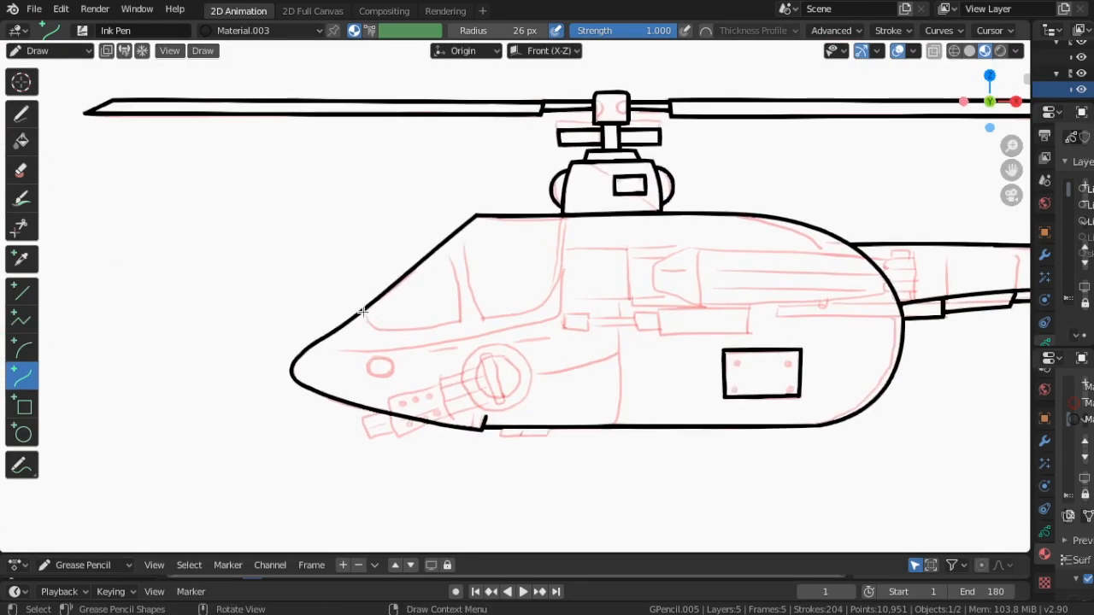
drag(364, 312, 458, 318)
key(e)
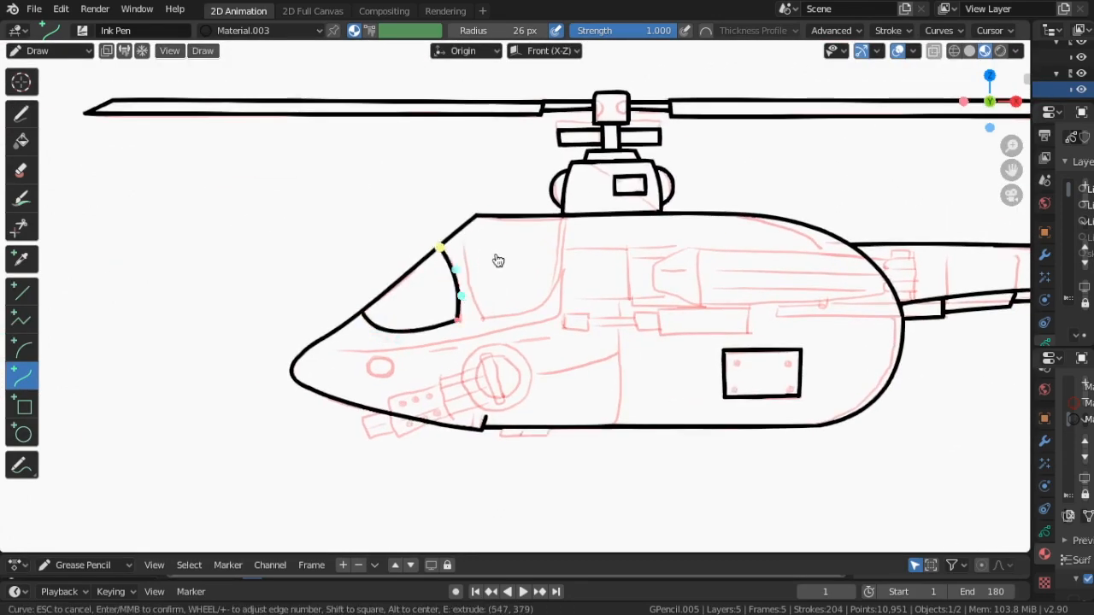
Step: Trace the second cockpit window with its slanted front edge, rounded lower edge and near-vertical rear edge
drag(463, 226, 479, 317)
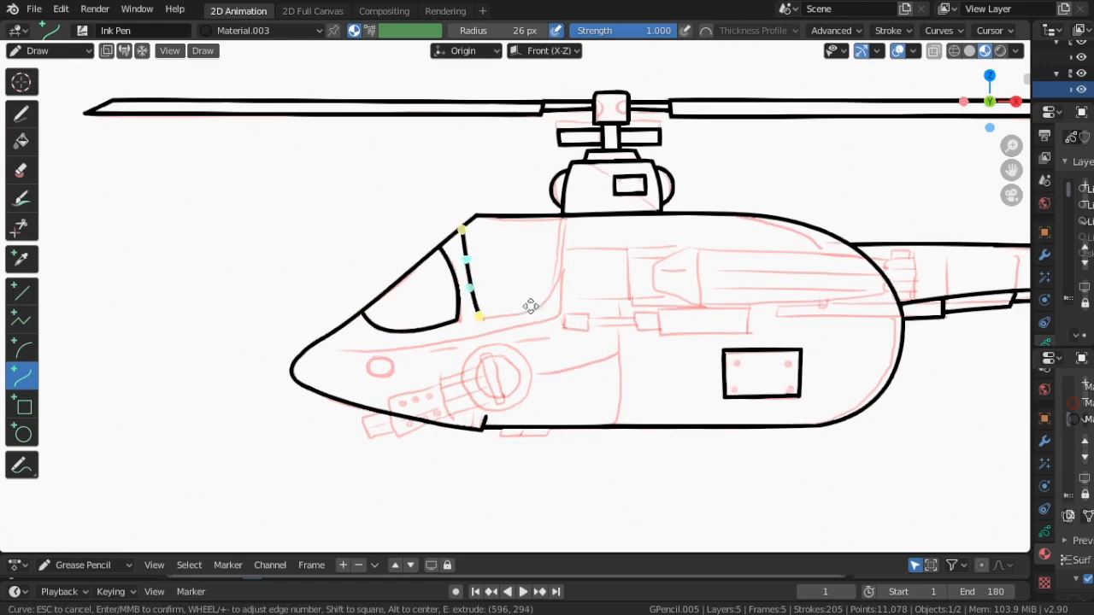
key(e)
key(e)
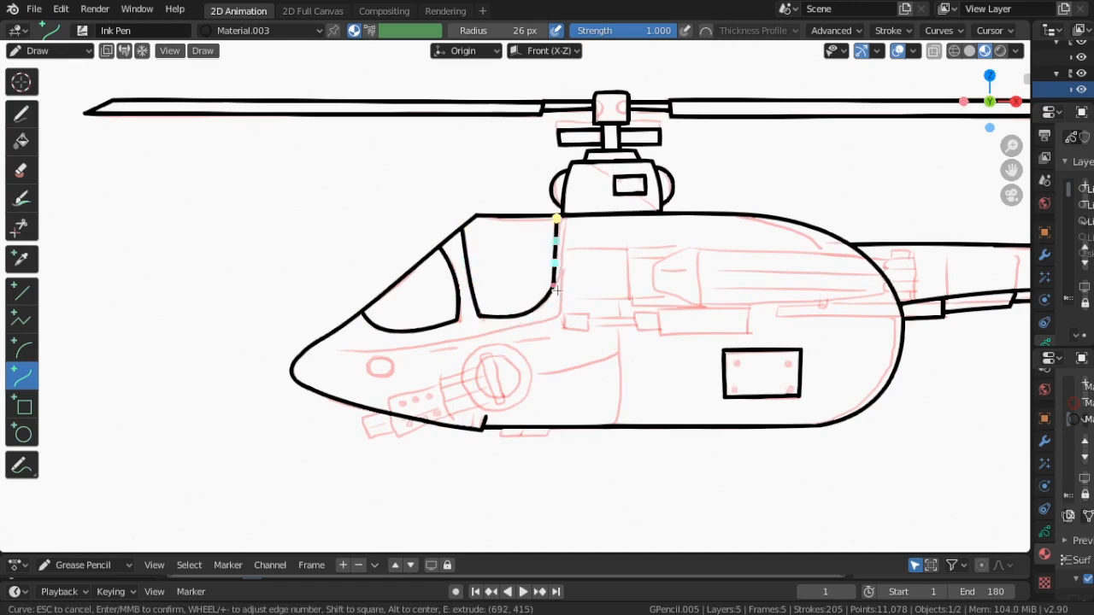
key(Return)
Step: Draw the cockpit's rear post line down from the roof and extend it in a gentle sweep forward to the nose
drag(566, 217, 560, 316)
key(e)
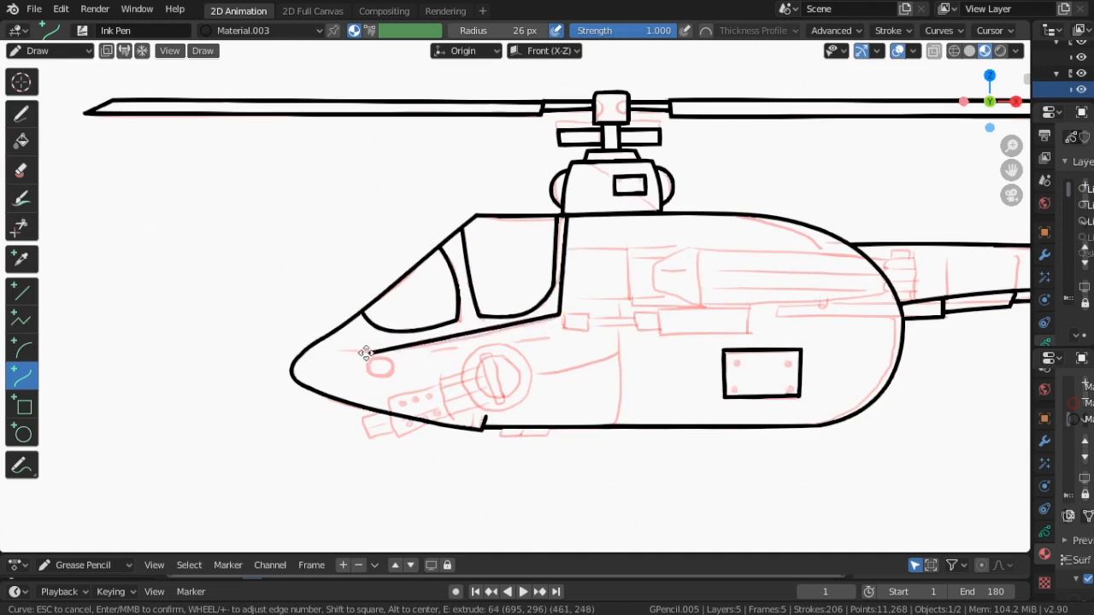
key(Return)
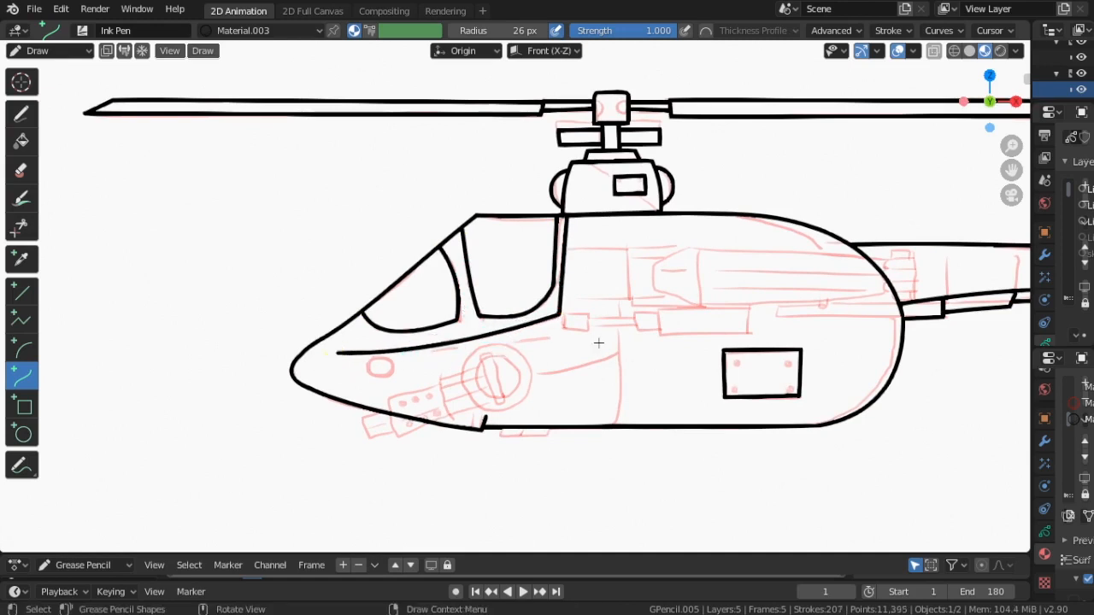
Step: Draw two concentric circles for the gun mount on the lower front of the fuselage
click(24, 434)
drag(460, 344, 529, 387)
key(Return)
mouse_move(472, 364)
mouse_down()
mouse_move(523, 402)
mouse_move(472, 355)
mouse_up()
key(Return)
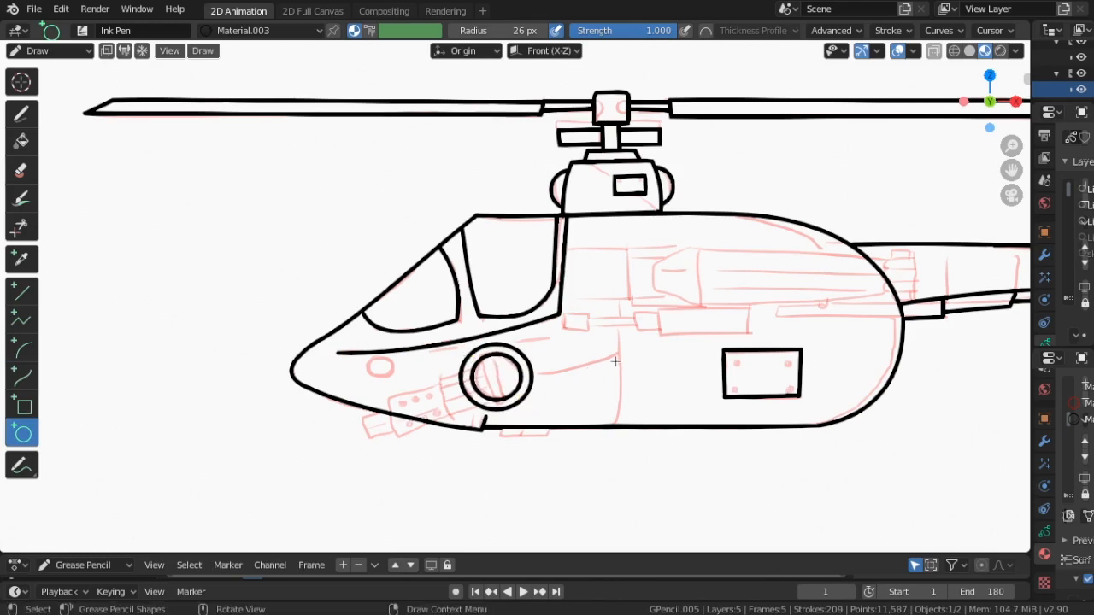
Step: Outline the shallow slanted plate beneath the fuselage just behind the gun mount using the Line tool
scroll(558, 407, up, 2)
drag(497, 485, 491, 456)
key(Escape)
click(23, 292)
key(e)
click(575, 502)
key(e)
click(584, 482)
key(Return)
scroll(491, 501, down, 1)
key(Return)
scroll(615, 489, down, 2)
scroll(743, 460, down, 1)
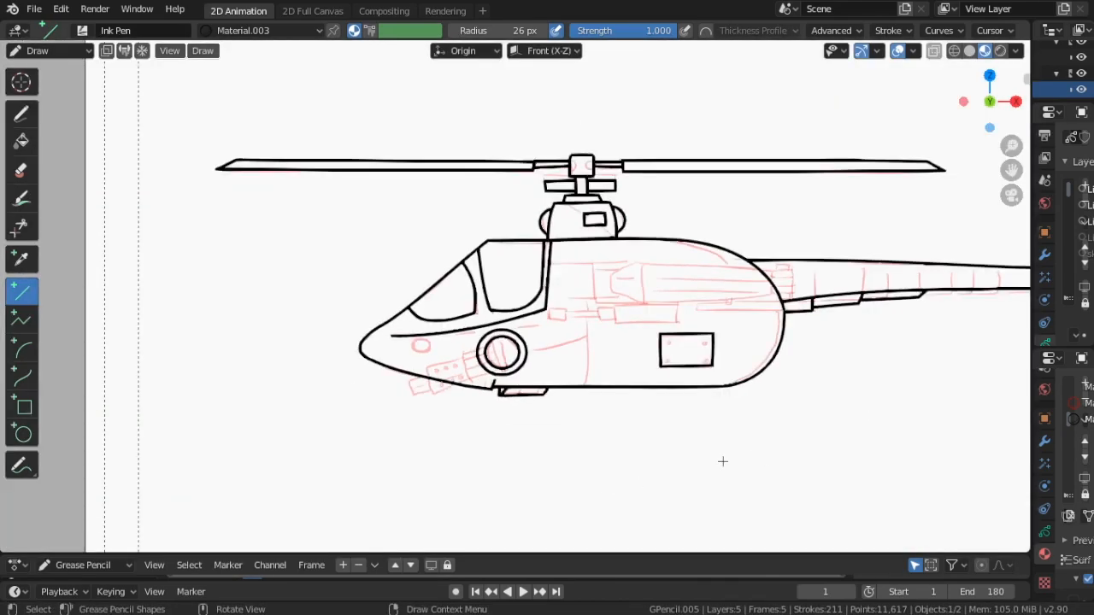
Step: Add a narrow side edge along the front of the rectangular fuselage panel to give it thickness
scroll(724, 459, up, 2)
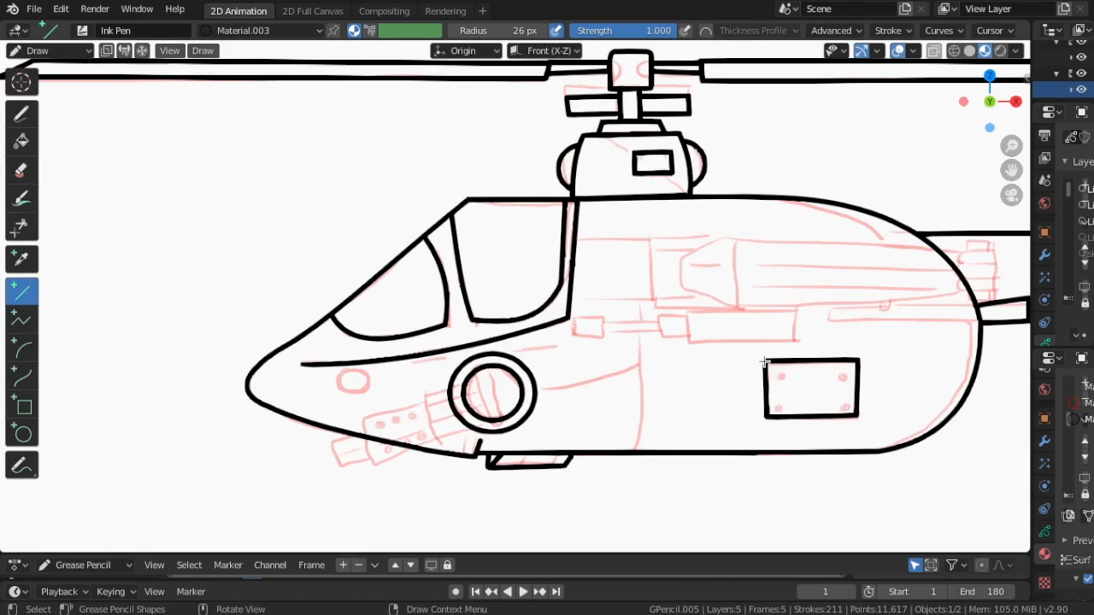
mouse_move(762, 363)
mouse_down()
mouse_move(747, 403)
mouse_move(759, 417)
mouse_up()
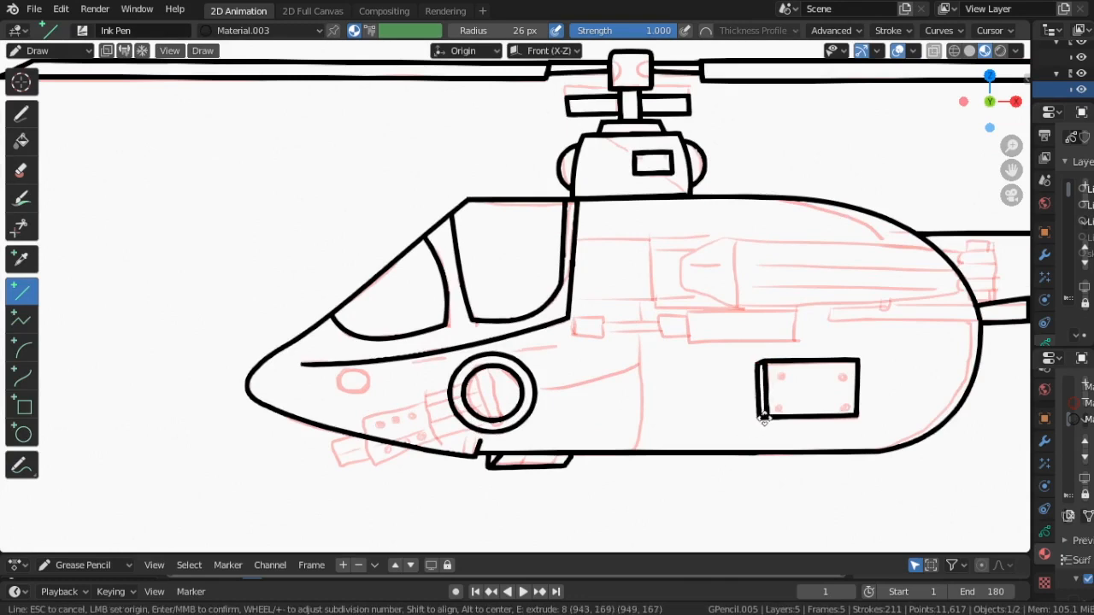
key(Return)
scroll(764, 419, down, 3)
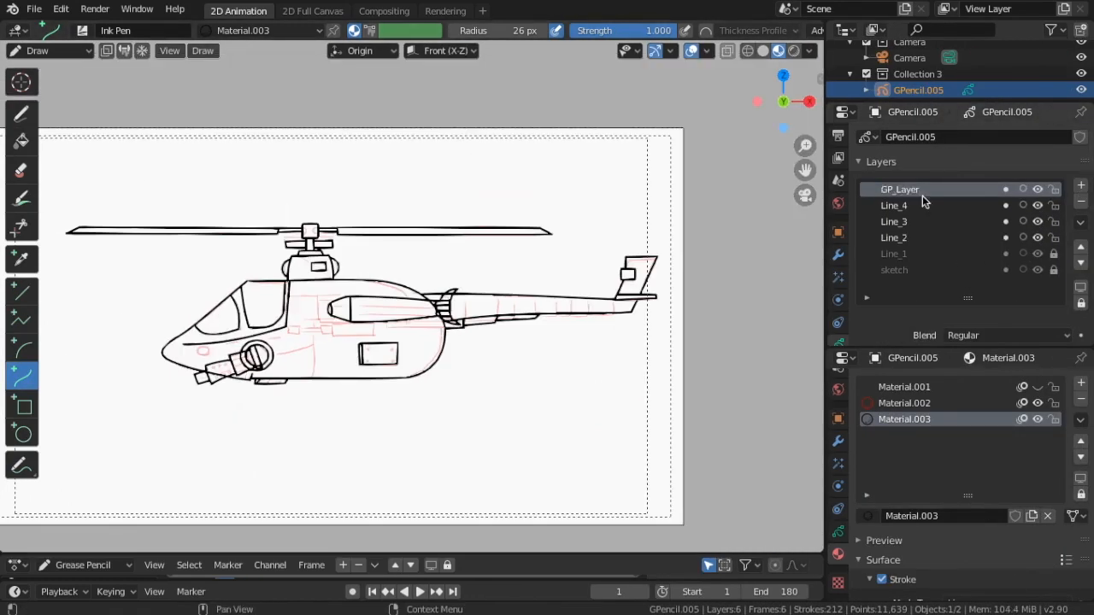
Step: On the new Line_5 layer, outline the side gun's long rectangular body and the smaller block in front of it
mouse_move(484, 359)
mouse_down()
mouse_move(488, 403)
mouse_move(664, 362)
mouse_move(473, 376)
mouse_move(432, 366)
mouse_up()
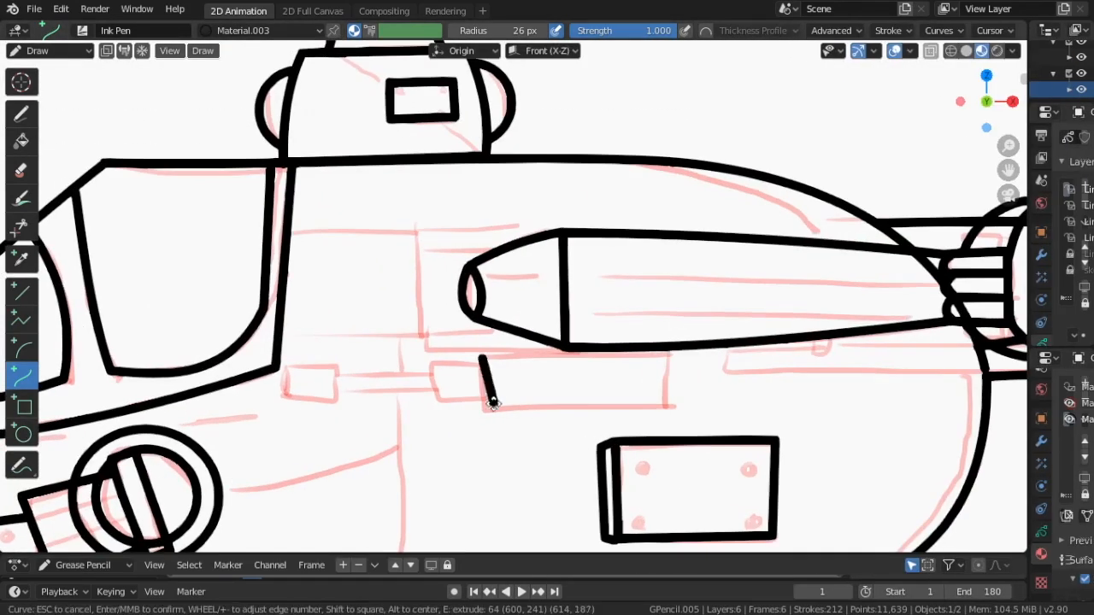
key(e)
key(e)
key(e)
middle_click(471, 376)
key(e)
middle_click(484, 400)
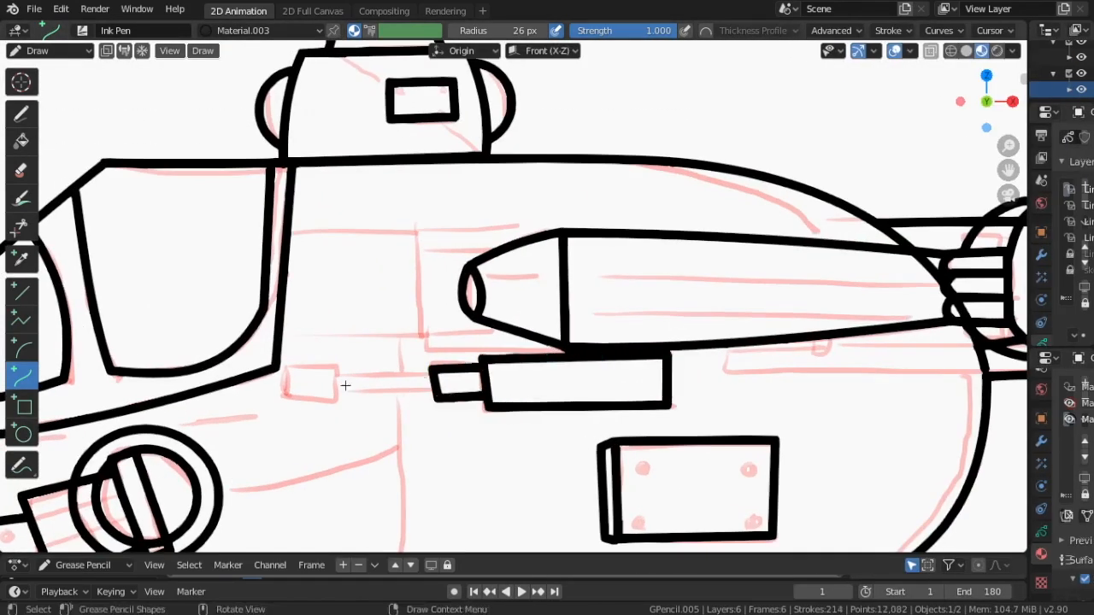
Step: Draw the side gun's two barrel lines and its boxy muzzle with a curved arc inside the front end
drag(335, 381, 432, 374)
drag(333, 396, 430, 391)
shift+middle_drag(333, 373, 562, 345)
scroll(561, 344, up, 1)
key(e)
click(515, 382)
mouse_move(562, 344)
mouse_down()
mouse_move(565, 388)
mouse_move(520, 351)
mouse_up()
key(e)
click(515, 347)
key(e)
middle_click(560, 345)
middle_click(473, 406)
scroll(518, 379, up, 4)
Step: Select the muzzle outline stroke and sculpt its front edge outward into a rounded shape with the Push brush
key(ctrl+Tab)
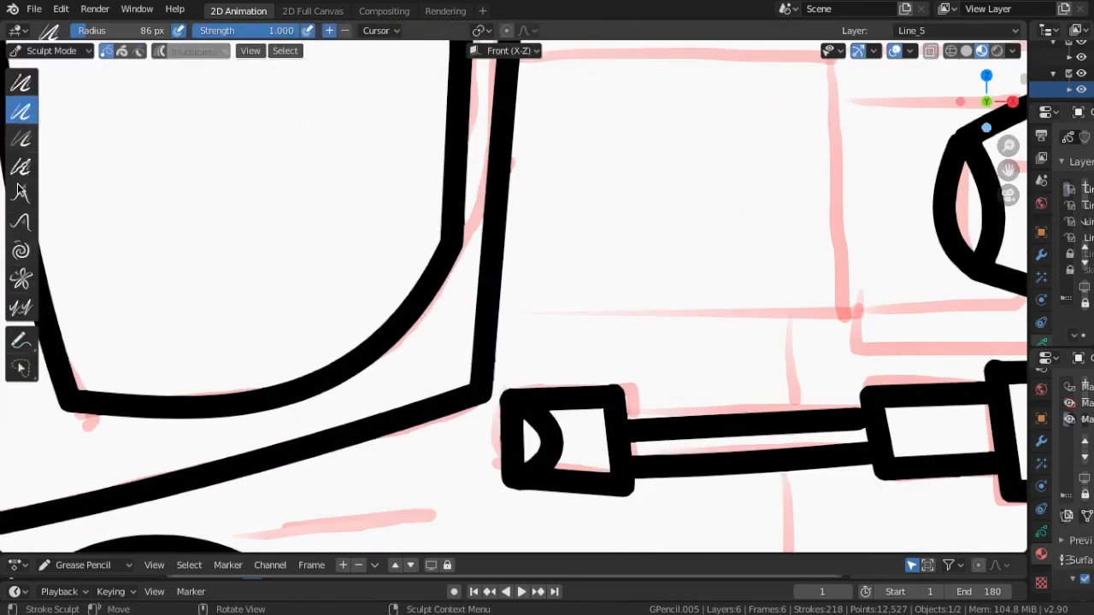
key(f)
key(Escape)
key(Tab)
key(l)
key(ctrl+Tab)
scroll(535, 473, up, 3)
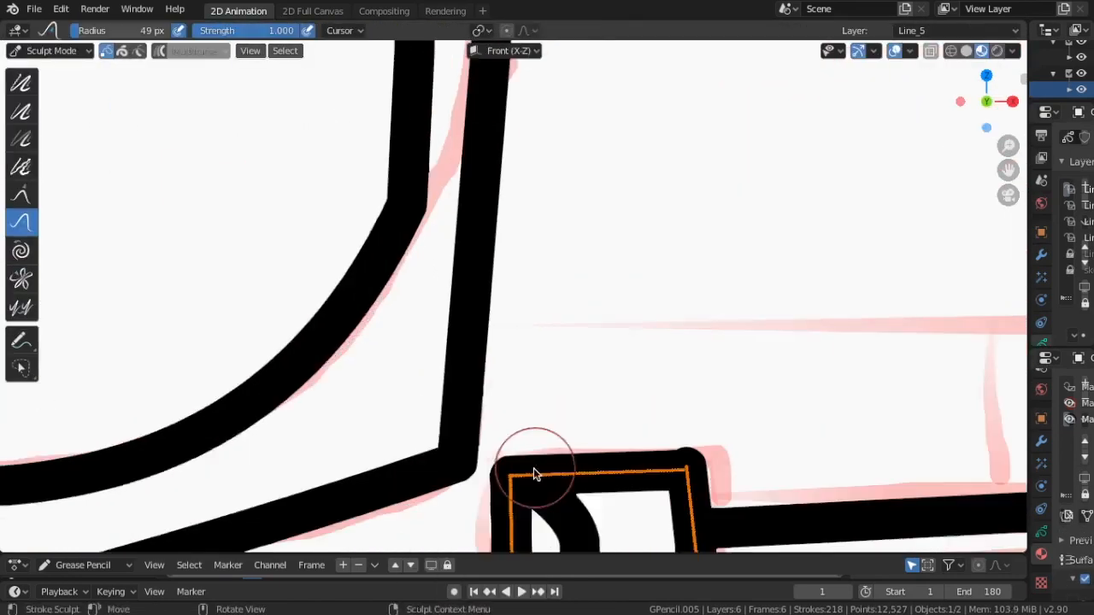
scroll(535, 473, down, 1)
shift+middle_drag(535, 473, 529, 307)
mouse_move(518, 340)
mouse_down()
mouse_move(494, 362)
mouse_move(513, 304)
mouse_move(471, 350)
mouse_move(486, 413)
mouse_move(500, 278)
mouse_up()
Step: Select the muzzle's inner arc and push its ends in Sculpt Mode to form an oval opening with the front edge
scroll(375, 446, down, 5)
key(ctrl+Tab)
scroll(704, 391, up, 1)
key(Tab)
right_click(536, 320)
key(Escape)
click(537, 320)
key(l)
key(ctrl+Tab)
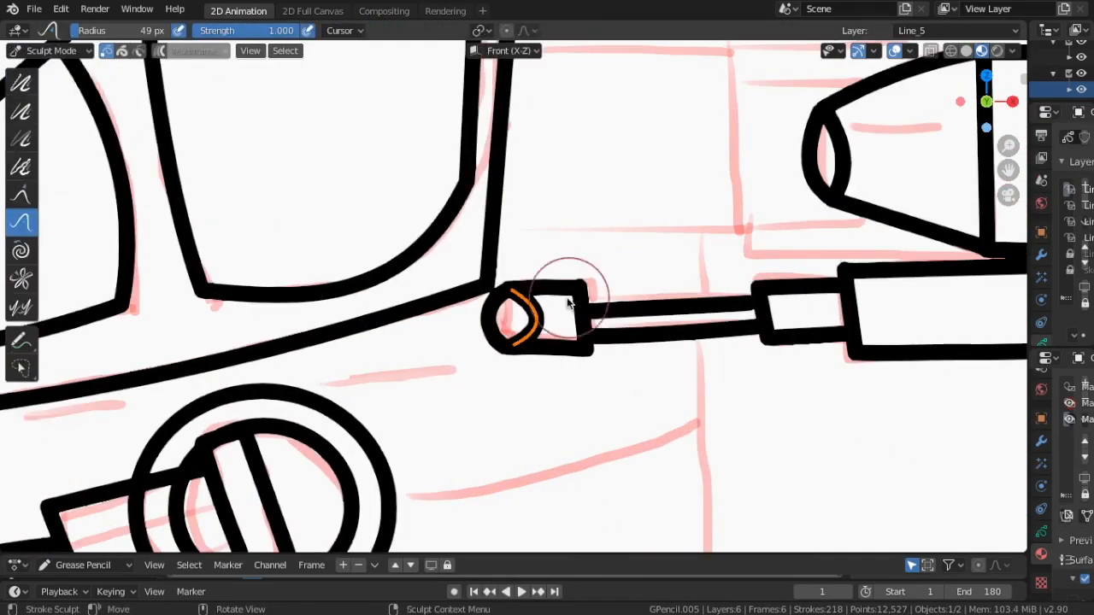
scroll(567, 302, up, 4)
mouse_move(557, 320)
mouse_down()
mouse_move(549, 349)
mouse_move(535, 342)
mouse_up()
mouse_move(517, 402)
mouse_down()
mouse_move(555, 366)
mouse_move(513, 391)
mouse_up()
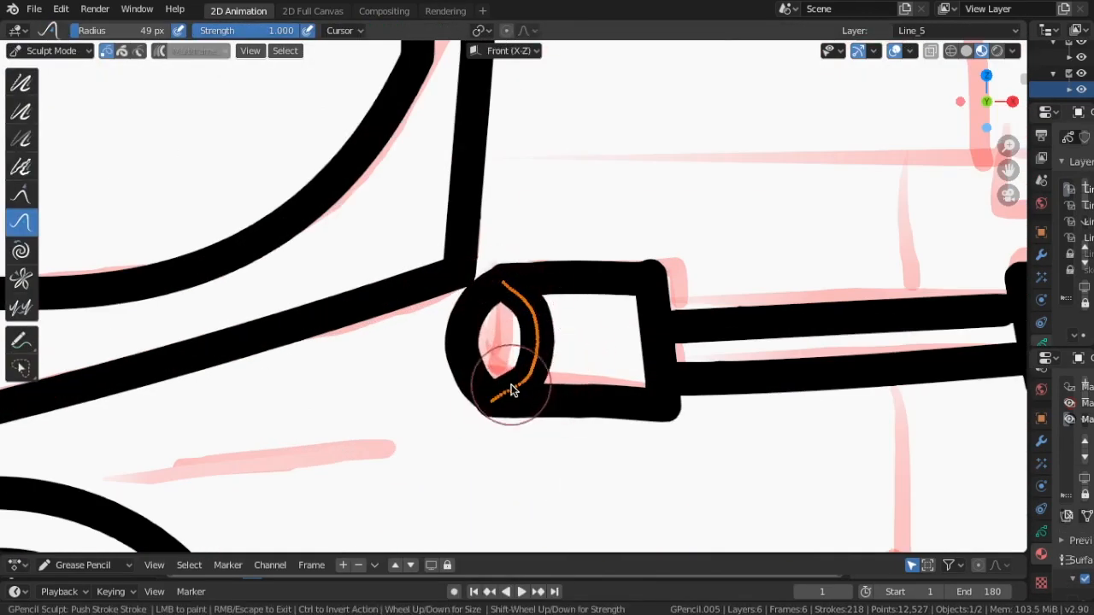
Step: Select all strokes of the side gun and move them slightly down below the side pod
key(ctrl+Tab)
scroll(587, 325, down, 5)
key(Tab)
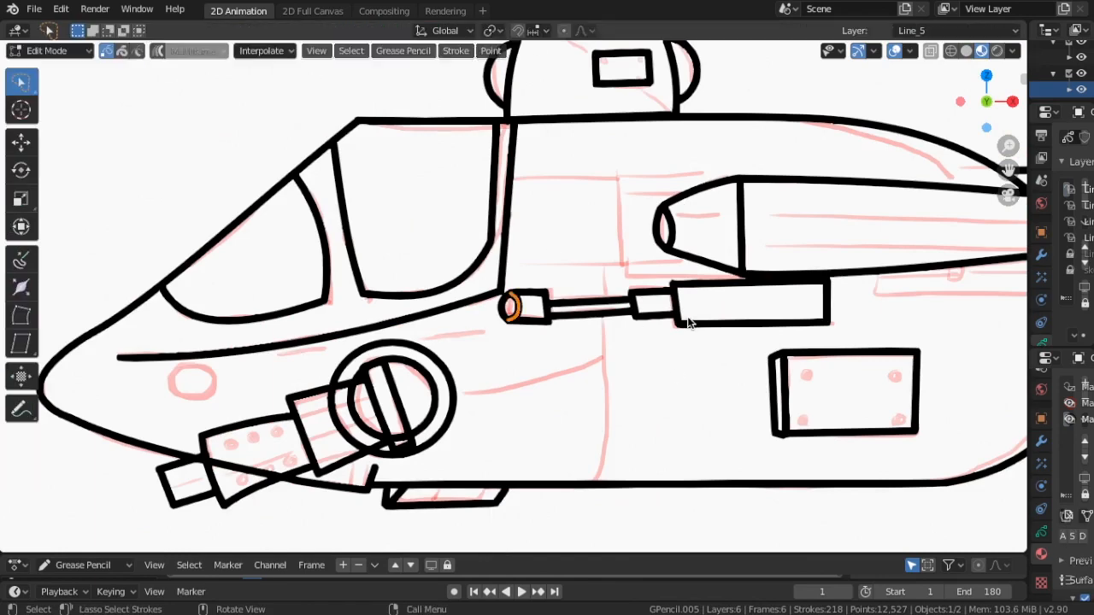
key(a)
drag(1029, 282, 741, 282)
drag(1055, 205, 1054, 238)
key(g)
click(503, 351)
Step: Return to Draw mode and hide the sketch layer to leave only the inked line art
click(49, 50)
click(55, 104)
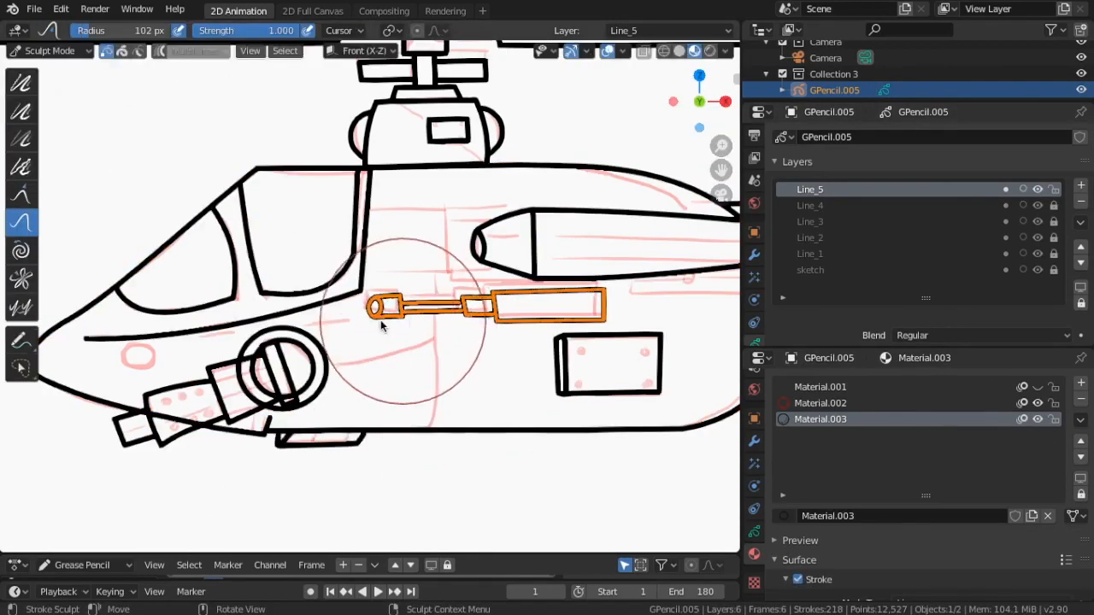
click(50, 51)
click(40, 122)
scroll(335, 338, down, 5)
scroll(335, 337, down, 2)
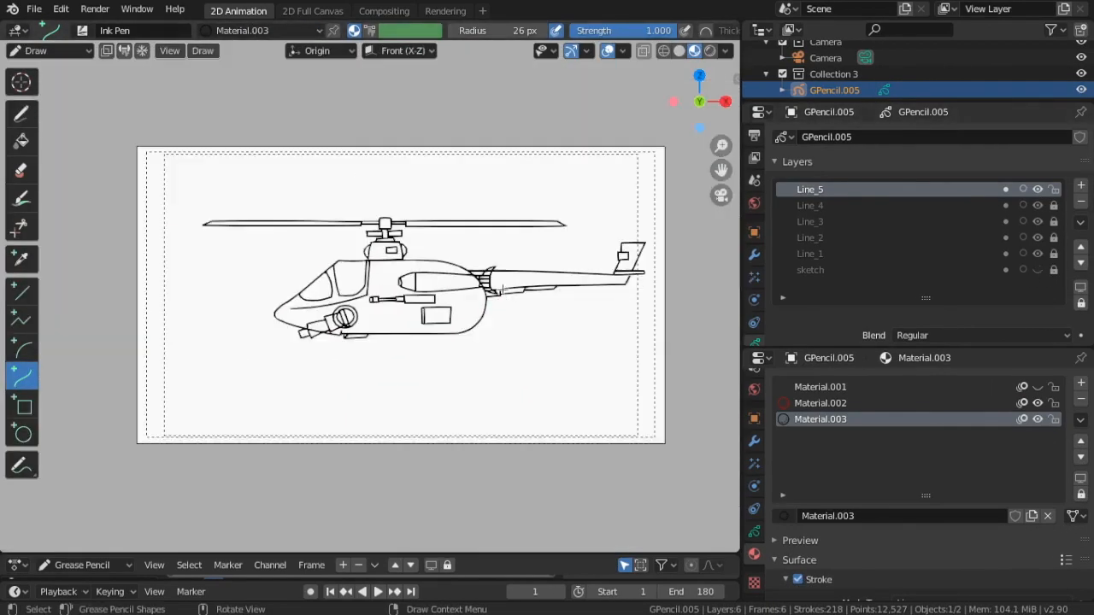
scroll(638, 320, up, 3)
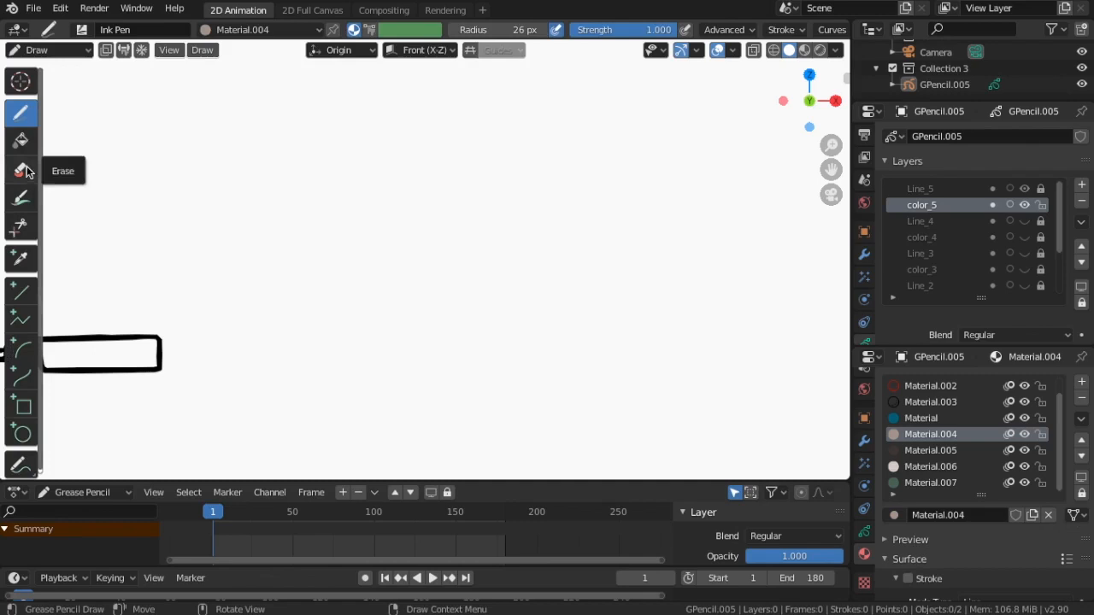
Step: On the color_5 layer, fill the side gun's body, barrel and muzzle with Material.004 and its muzzle opening with Material.005
click(20, 141)
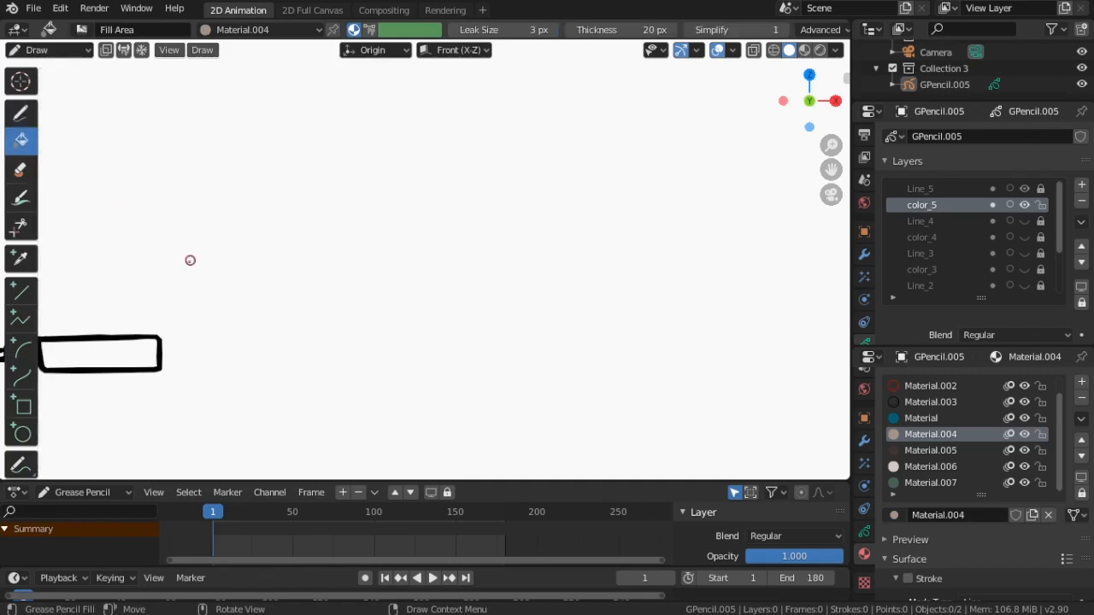
shift+middle_drag(165, 260, 681, 163)
scroll(636, 188, up, 1)
click(701, 252)
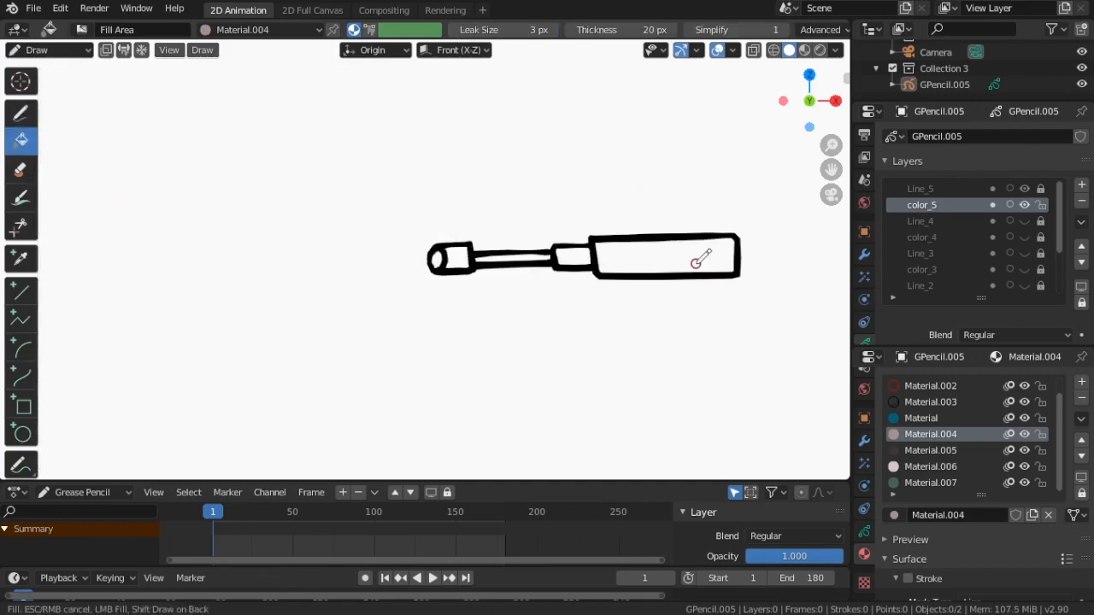
click(565, 263)
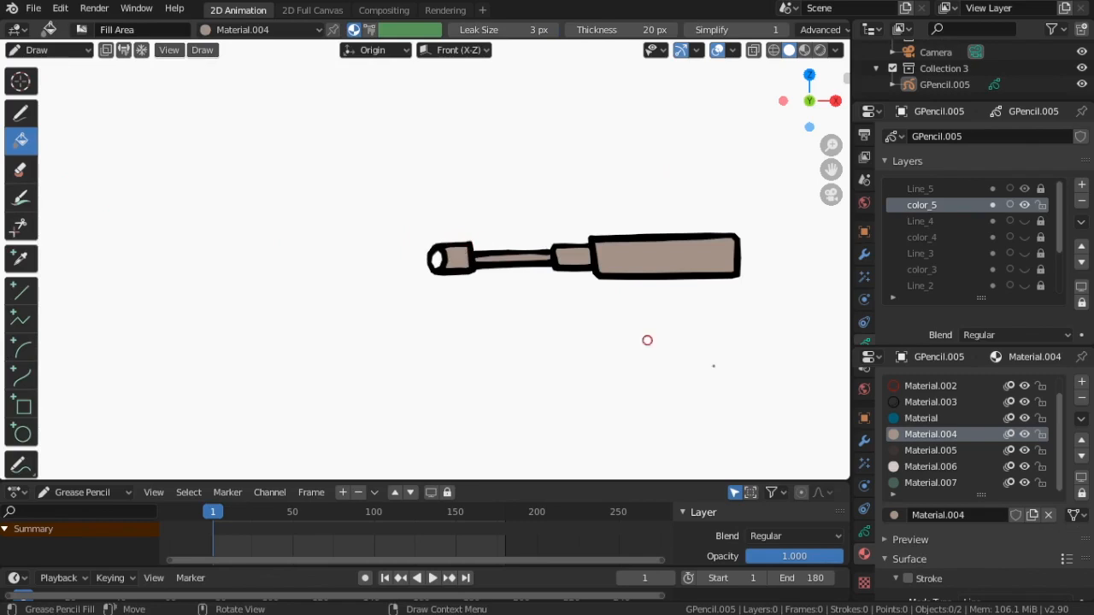
click(930, 450)
click(439, 259)
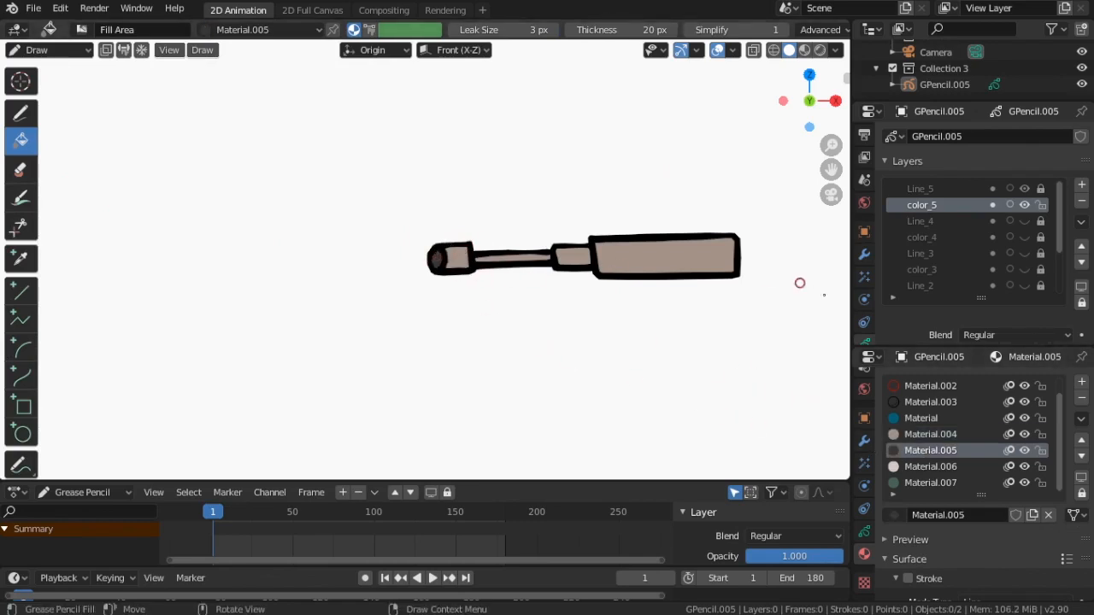
Step: Toggle the visibility of the color_5 and Line_5 layers to examine the gun's fills and outlines separately
click(1025, 205)
click(1024, 205)
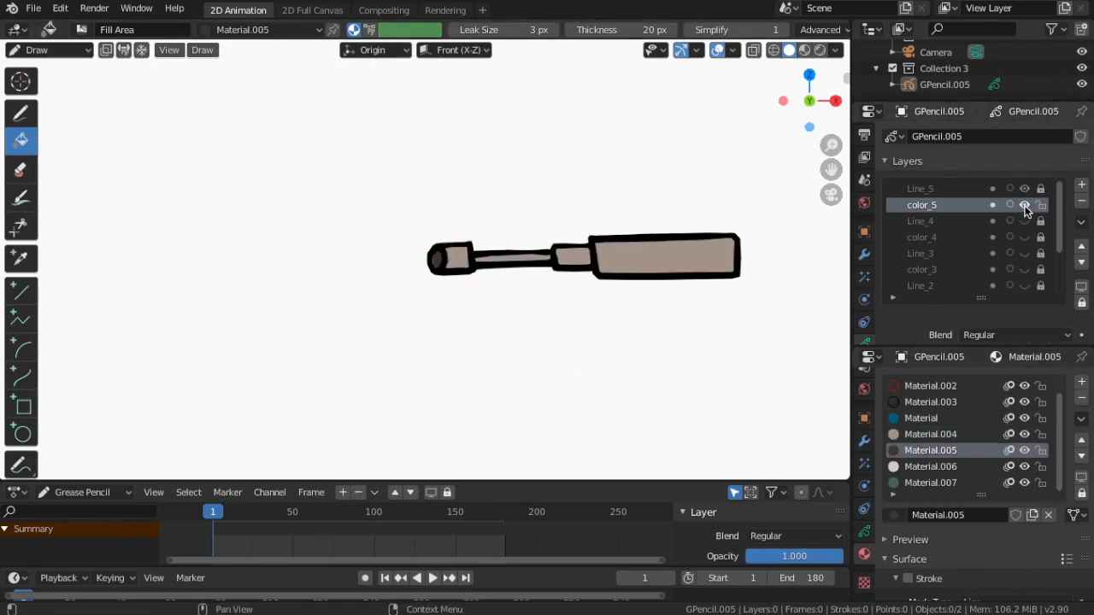
click(1024, 205)
click(1024, 205)
click(1024, 190)
click(1025, 190)
click(1024, 189)
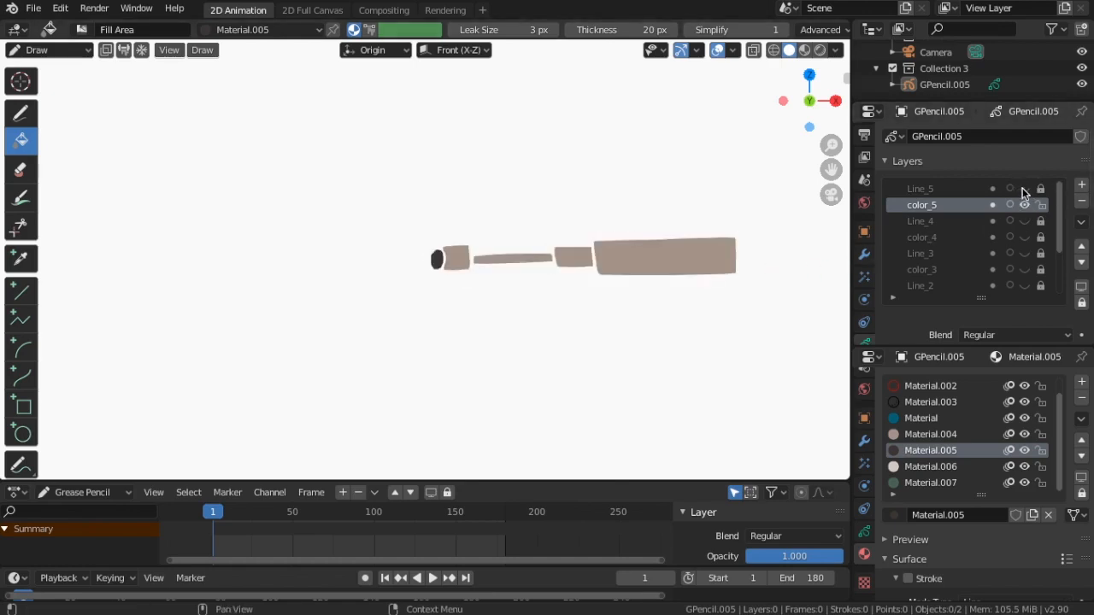
click(1023, 189)
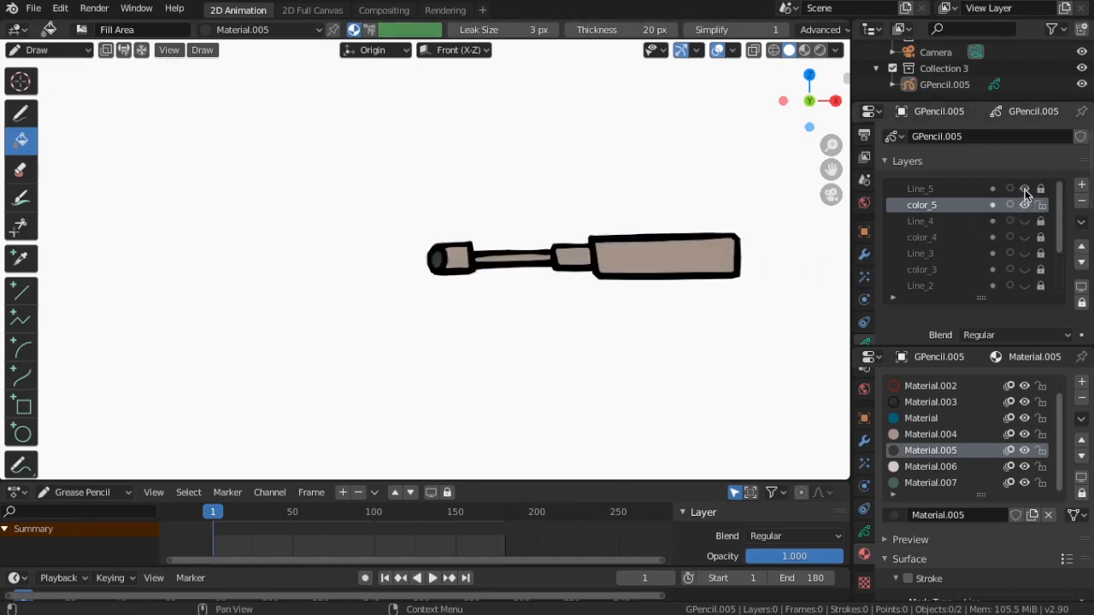
Step: Hide the Line_5 and color_5 layers, show Line_4 and color_4, and make color_4 the active layer
drag(1025, 190, 966, 227)
click(1025, 221)
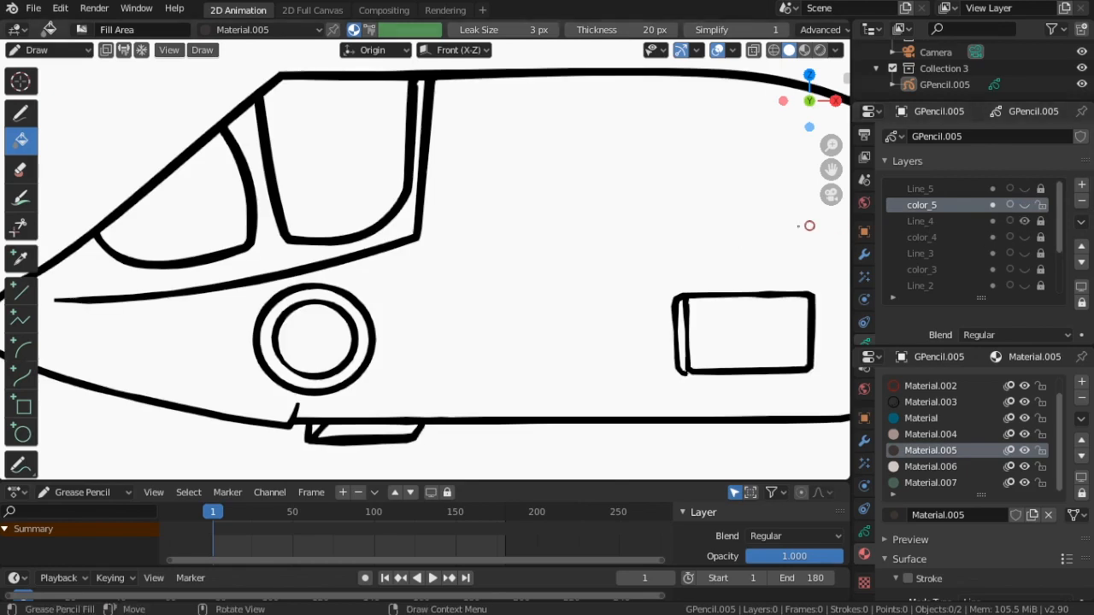
click(1025, 238)
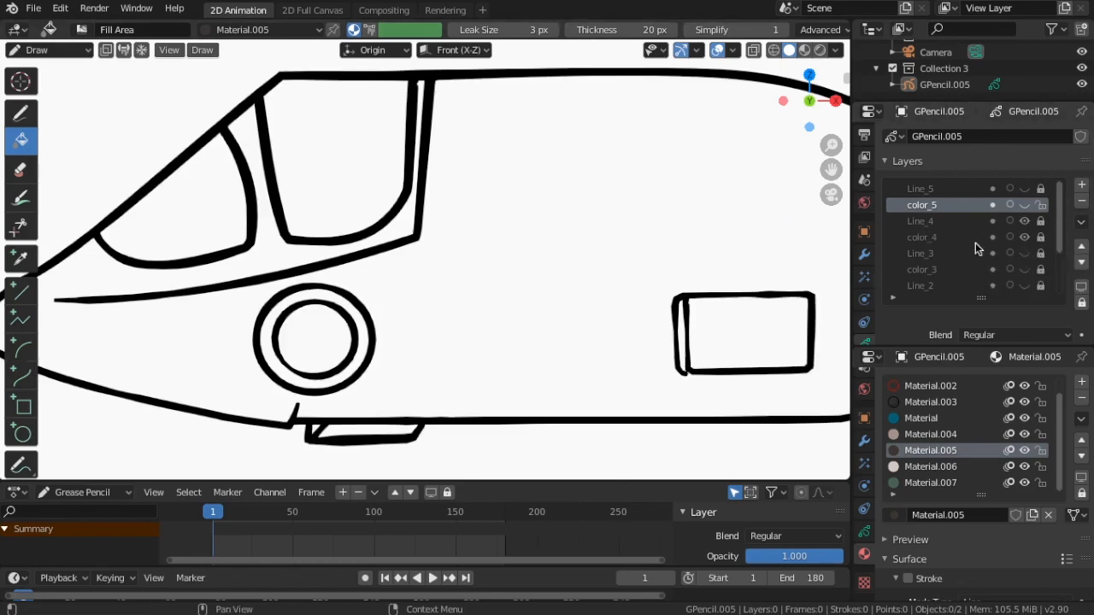
click(949, 239)
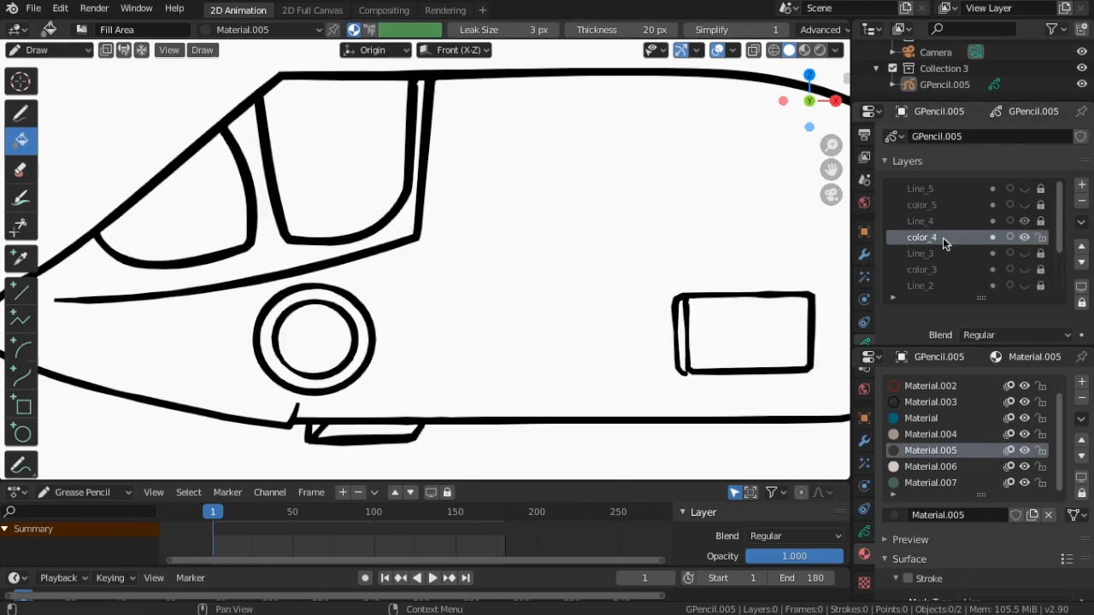
Step: Fill the fuselage and its panel with Material.004 and the panel's narrow side edge with Material.005
scroll(354, 298, down, 3)
click(284, 315)
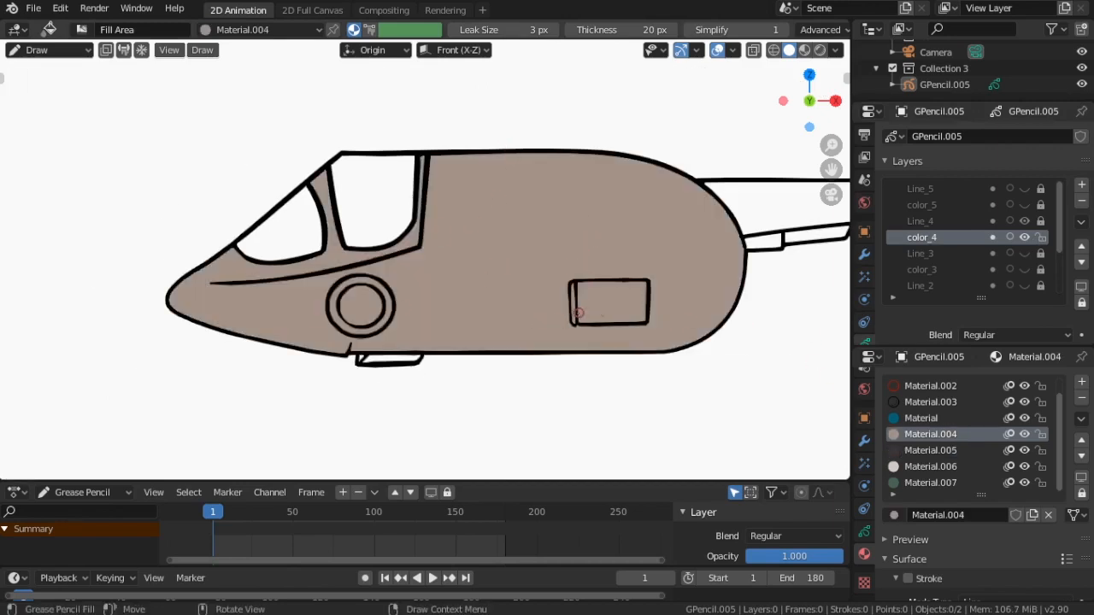
click(931, 450)
scroll(586, 309, up, 6)
scroll(650, 285, down, 7)
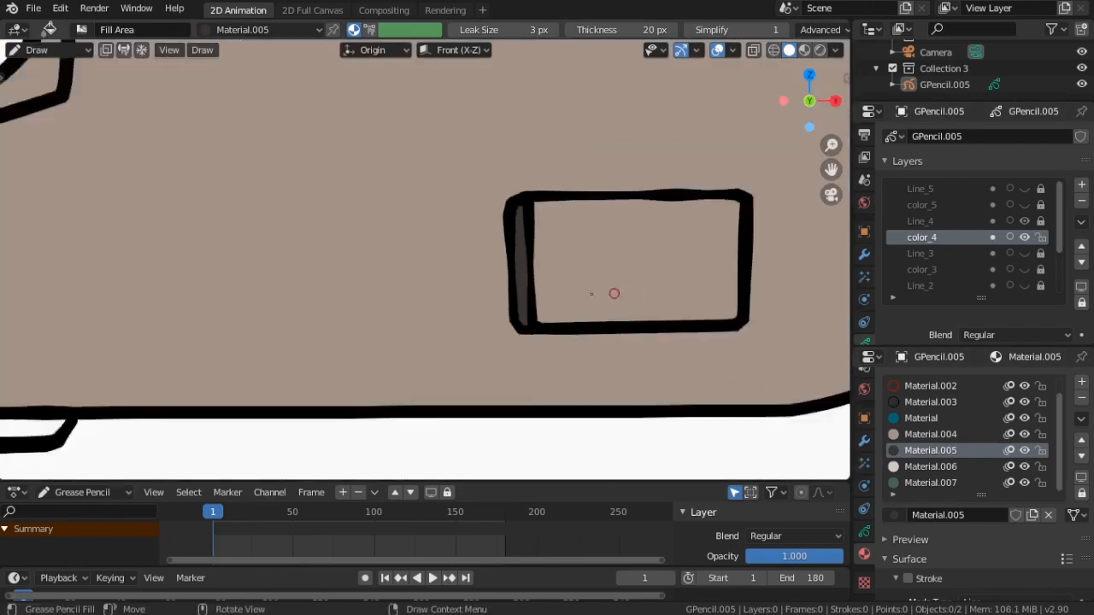
shift+middle_drag(249, 328, 632, 322)
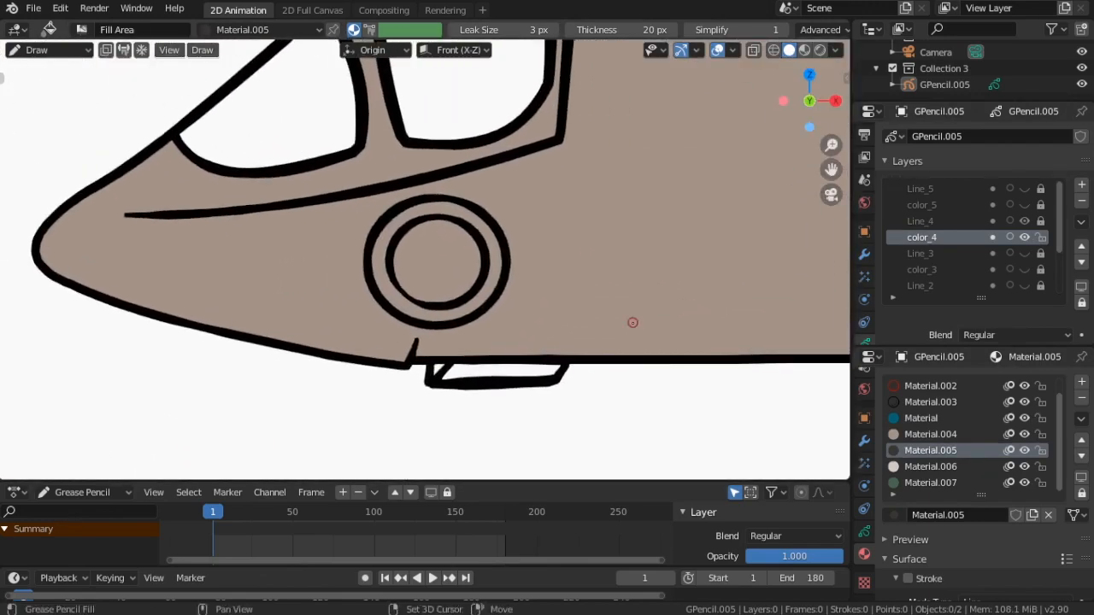
Step: Fill the round double ring on the fuselage's nose and the small block beneath the belly with Material.005
scroll(632, 322, up, 3)
click(512, 194)
scroll(570, 258, down, 2)
scroll(500, 288, down, 2)
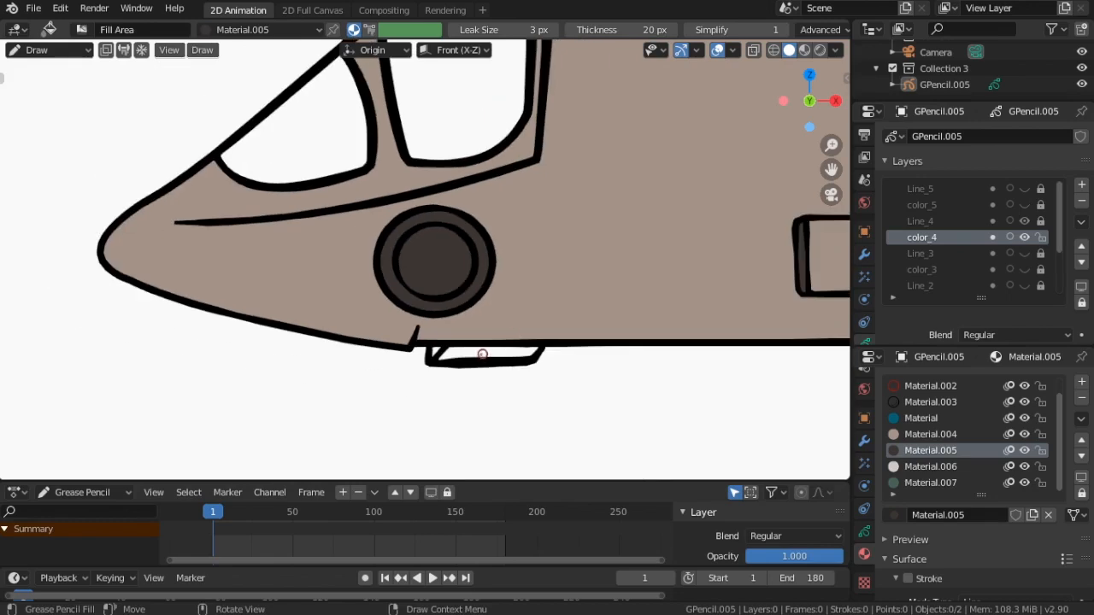
scroll(473, 358, up, 4)
scroll(679, 345, down, 8)
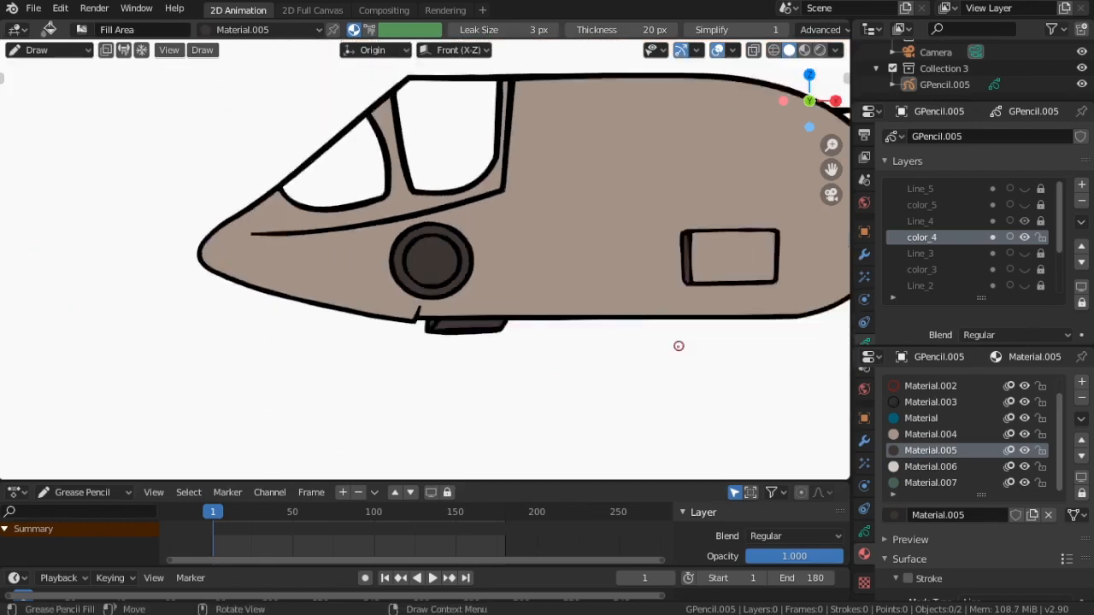
Step: Fill the three connected segments along the underside of the tail boom with Material.005
shift+middle_drag(696, 306, 479, 323)
scroll(521, 301, up, 6)
click(647, 174)
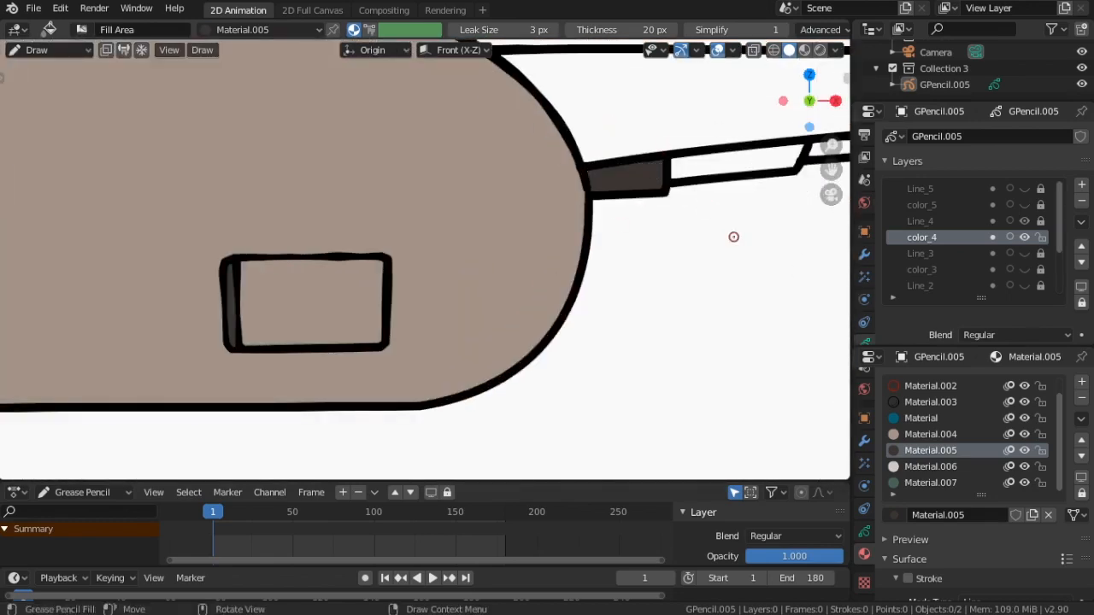
shift+middle_drag(733, 237, 473, 296)
click(515, 217)
click(654, 196)
scroll(644, 205, down, 4)
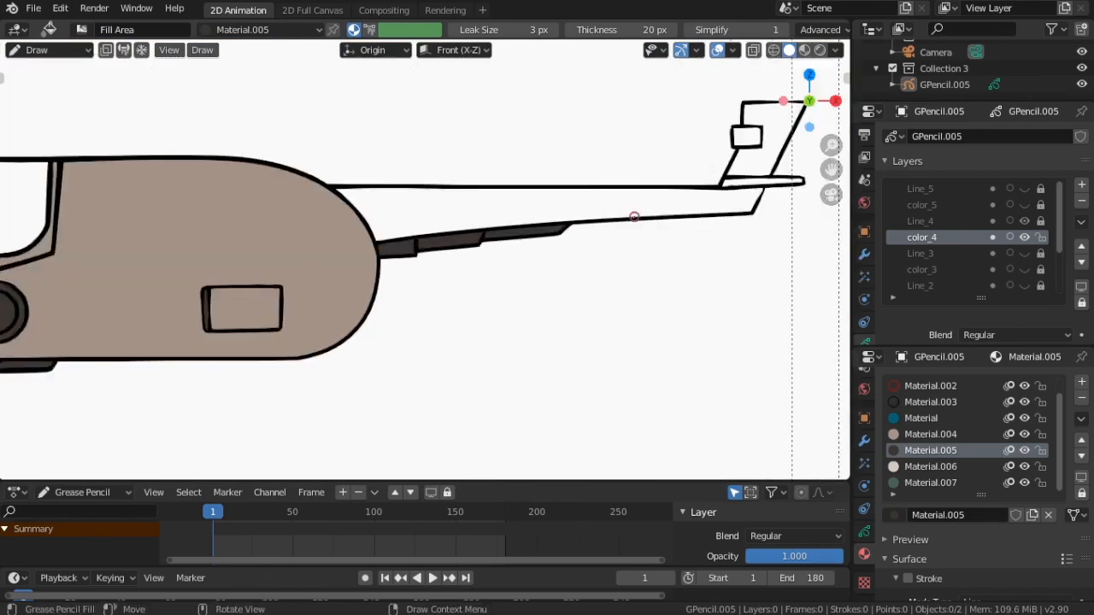
Step: Fill the flat horizontal stabilizer and the small box on the tail fin with Material.005
shift+middle_drag(635, 215, 517, 263)
scroll(517, 264, up, 5)
shift+middle_drag(697, 226, 254, 292)
click(430, 283)
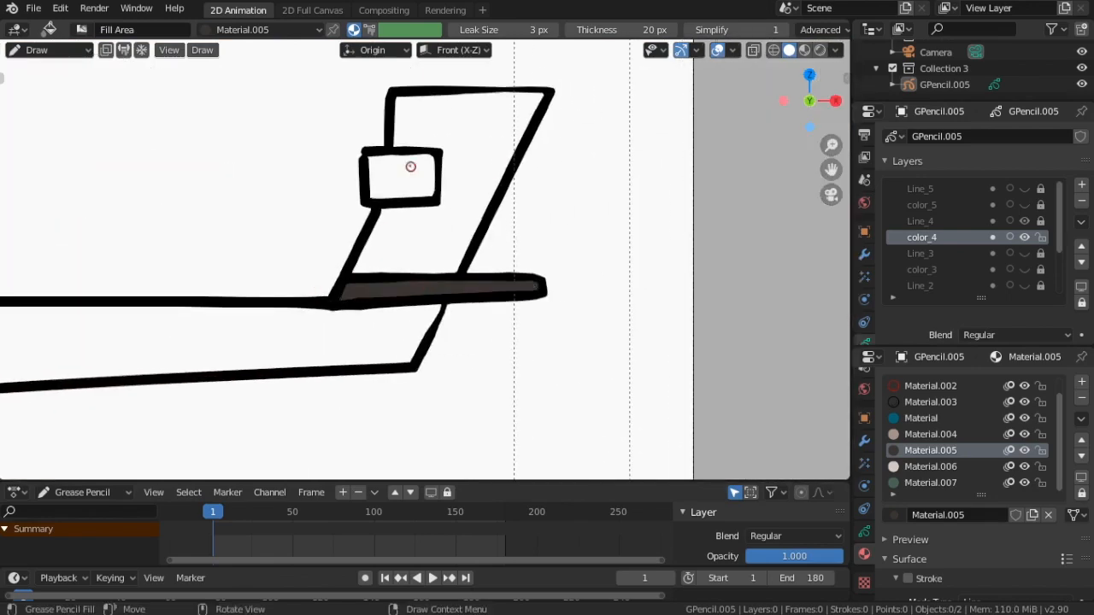
click(410, 167)
scroll(524, 197, down, 4)
scroll(524, 197, down, 5)
scroll(401, 230, up, 3)
shift+middle_drag(401, 230, 715, 194)
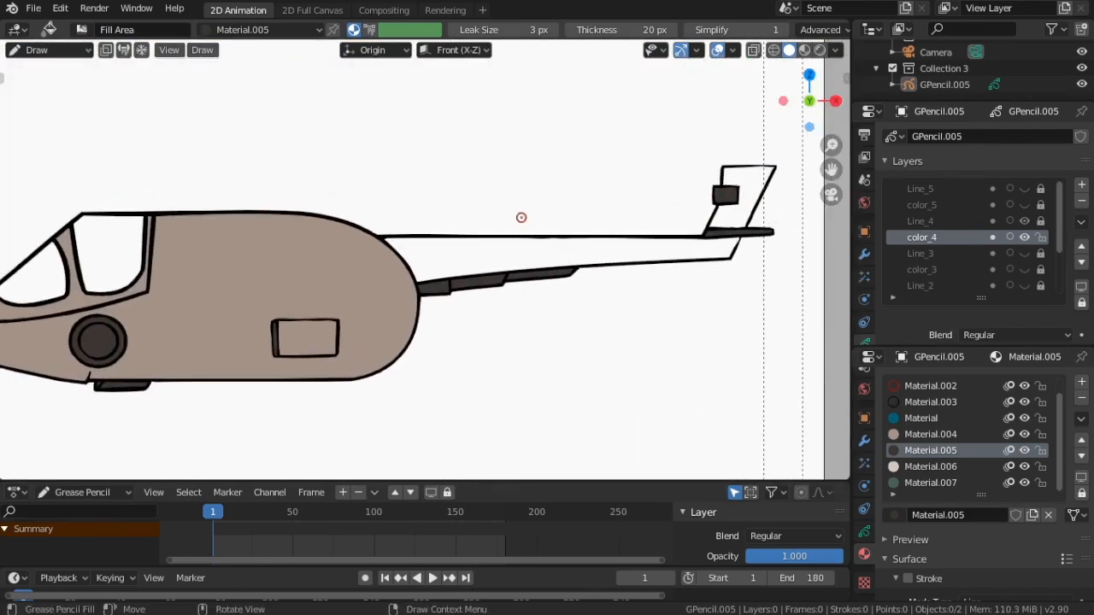
Step: Fill the tail boom and the upright tail fin with Material.004
scroll(520, 217, down, 1)
click(930, 434)
click(542, 251)
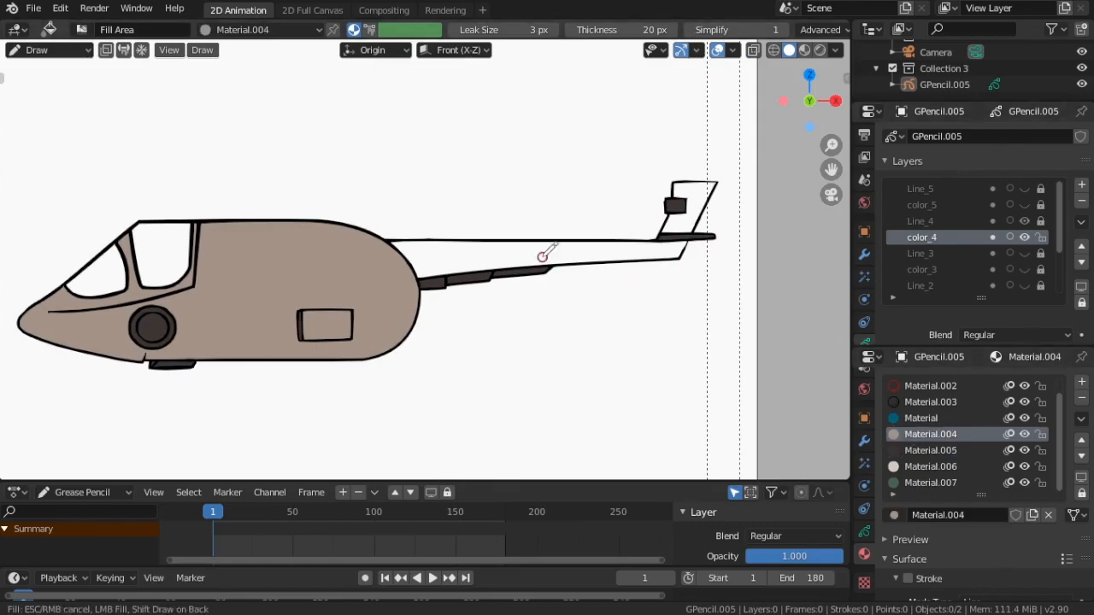
scroll(655, 287, down, 2)
scroll(655, 287, up, 7)
scroll(698, 205, down, 4)
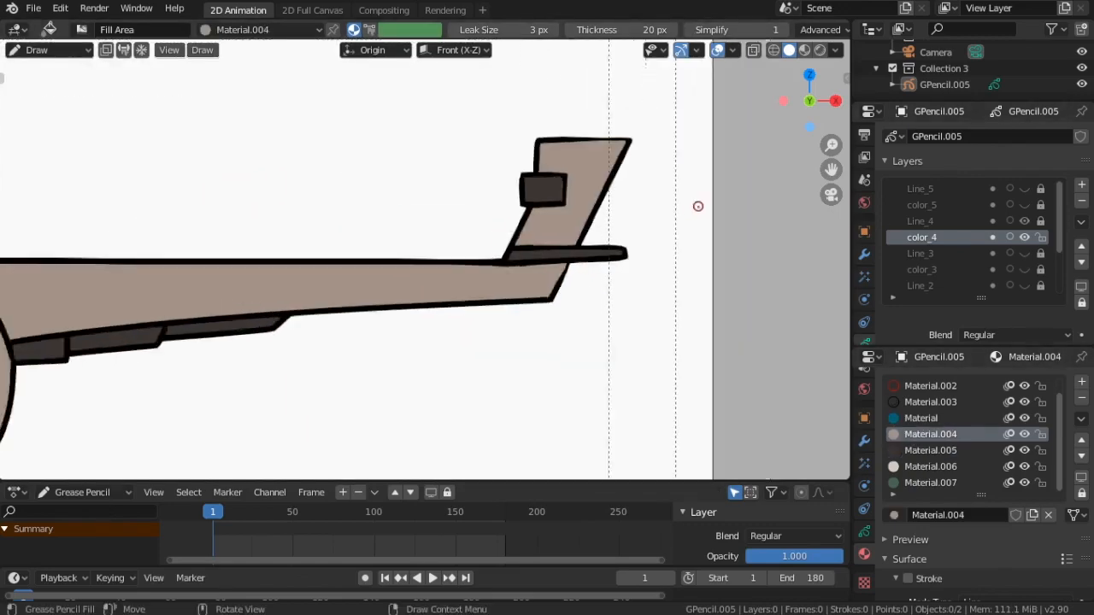
shift+middle_drag(567, 242, 902, 182)
scroll(336, 192, down, 4)
scroll(336, 192, up, 3)
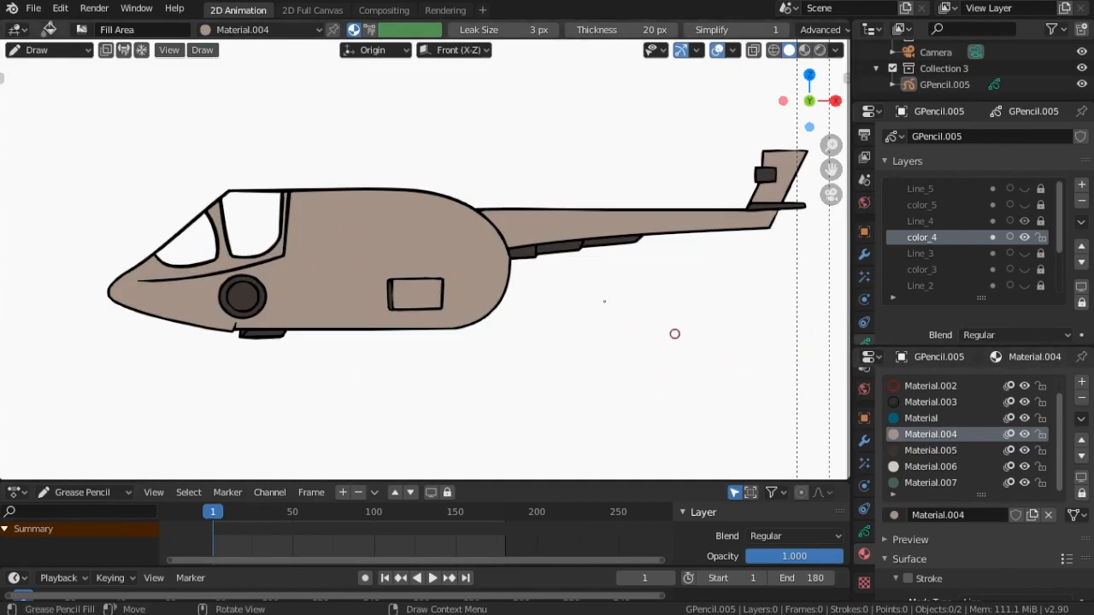
Step: Fill both cockpit windows with the blue material named Material
click(935, 418)
scroll(258, 226, up, 4)
shift+middle_drag(258, 225, 582, 232)
click(481, 196)
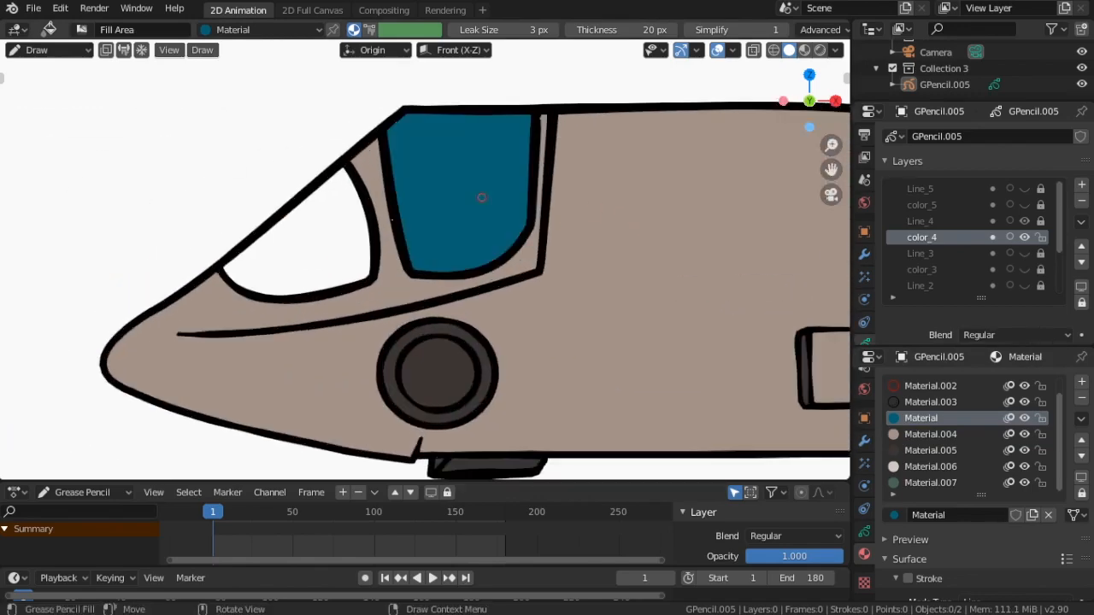
click(350, 256)
scroll(349, 257, down, 3)
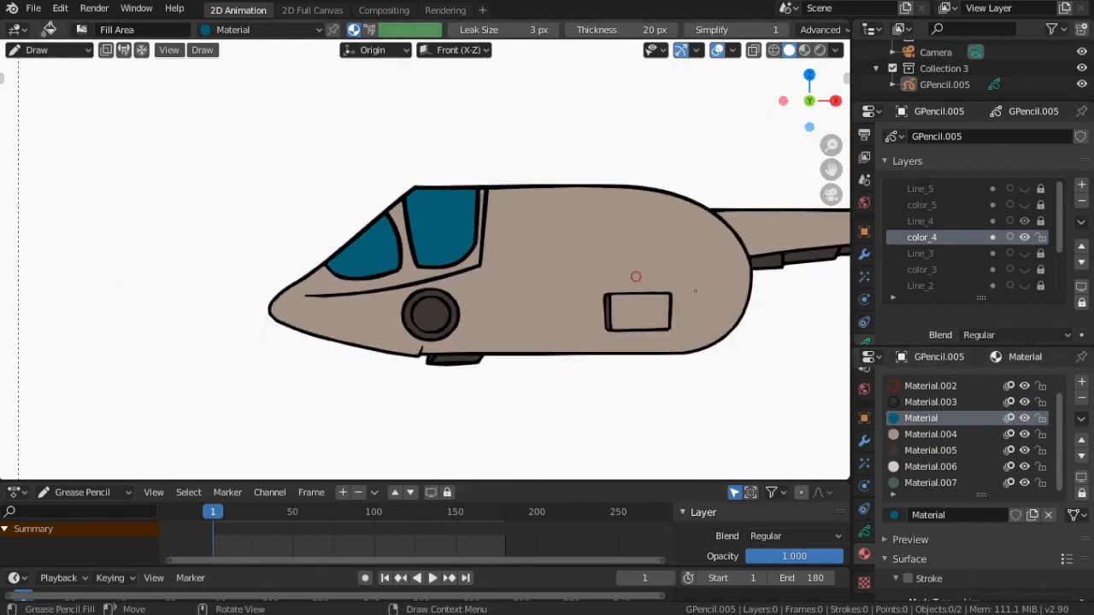
shift+middle_drag(636, 276, 444, 266)
scroll(464, 276, down, 3)
scroll(268, 179, up, 1)
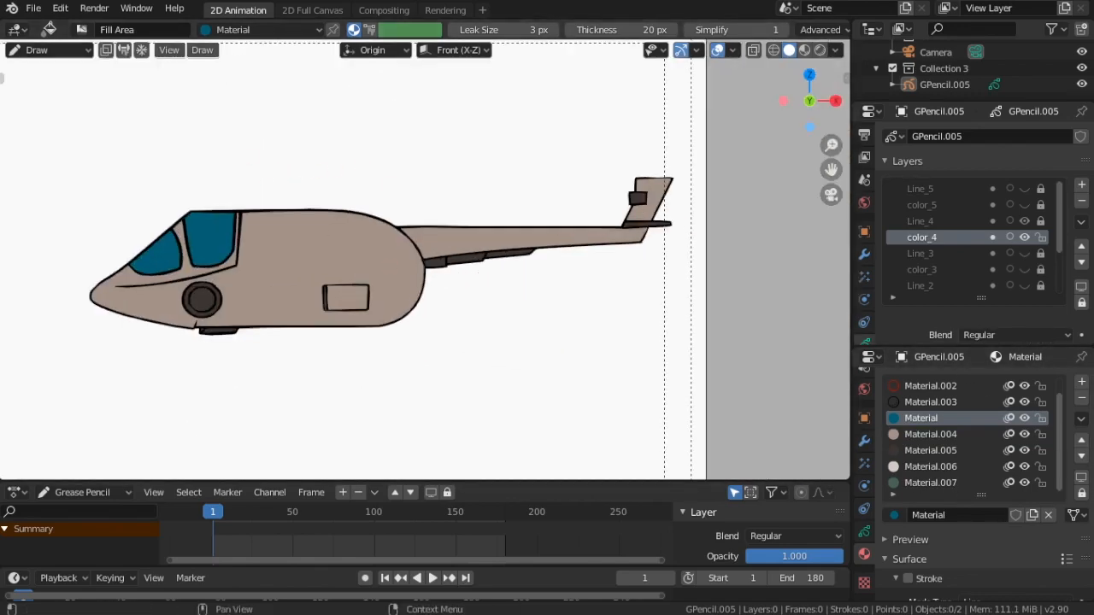
Step: Toggle the color_4 layer's visibility to compare the helicopter body with and without its fills
click(1025, 237)
click(1025, 237)
click(1025, 237)
click(1025, 236)
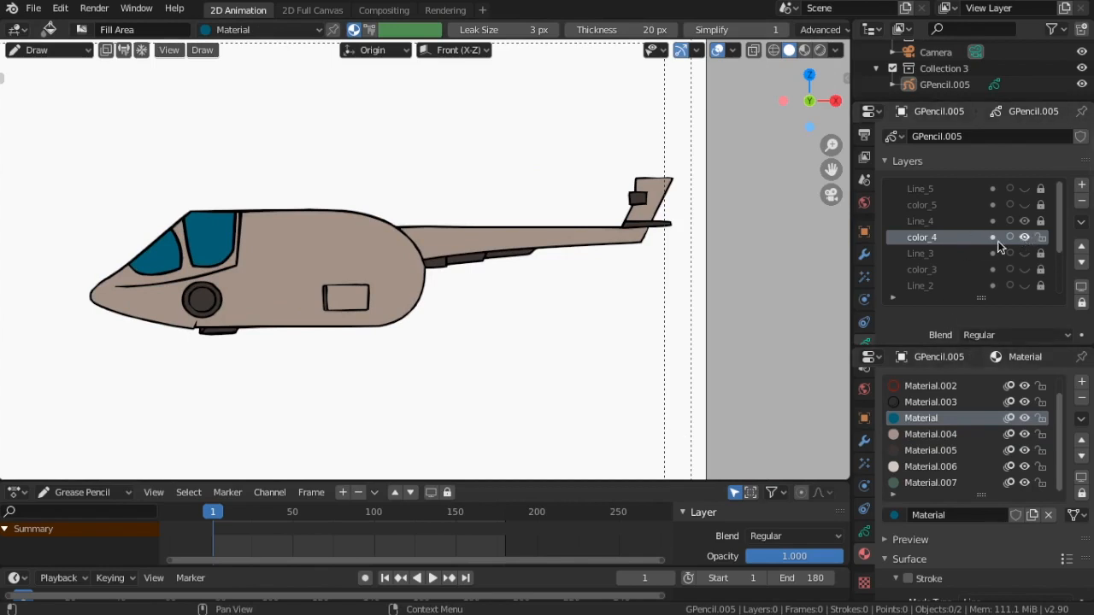
Step: Hide the Line_4 and color_4 layers, show Line_3 and color_3, and make color_3 the active layer
click(937, 257)
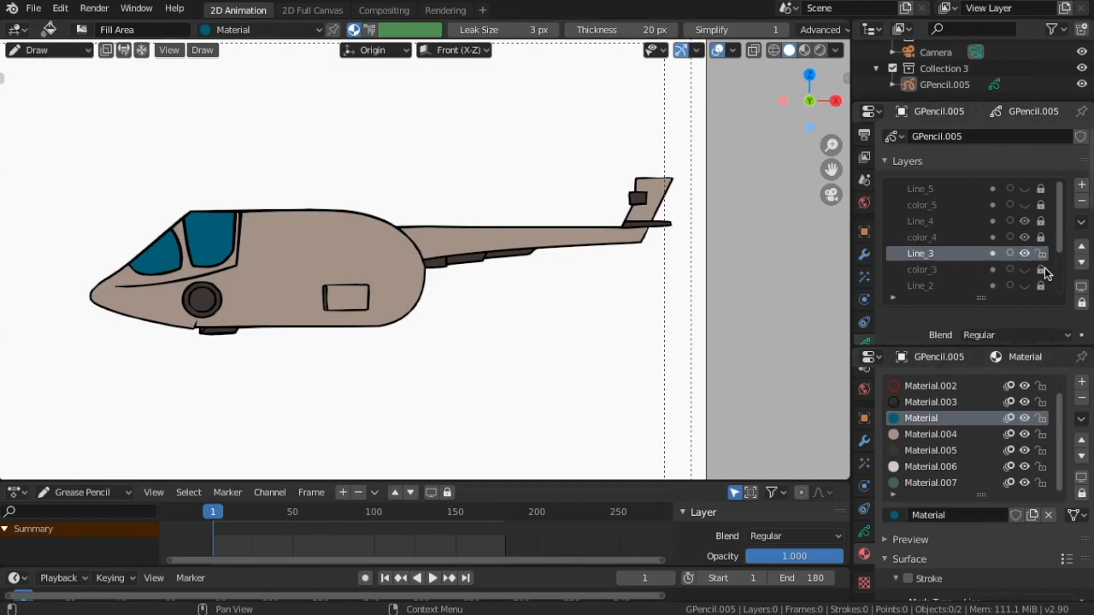
click(1025, 237)
click(1025, 221)
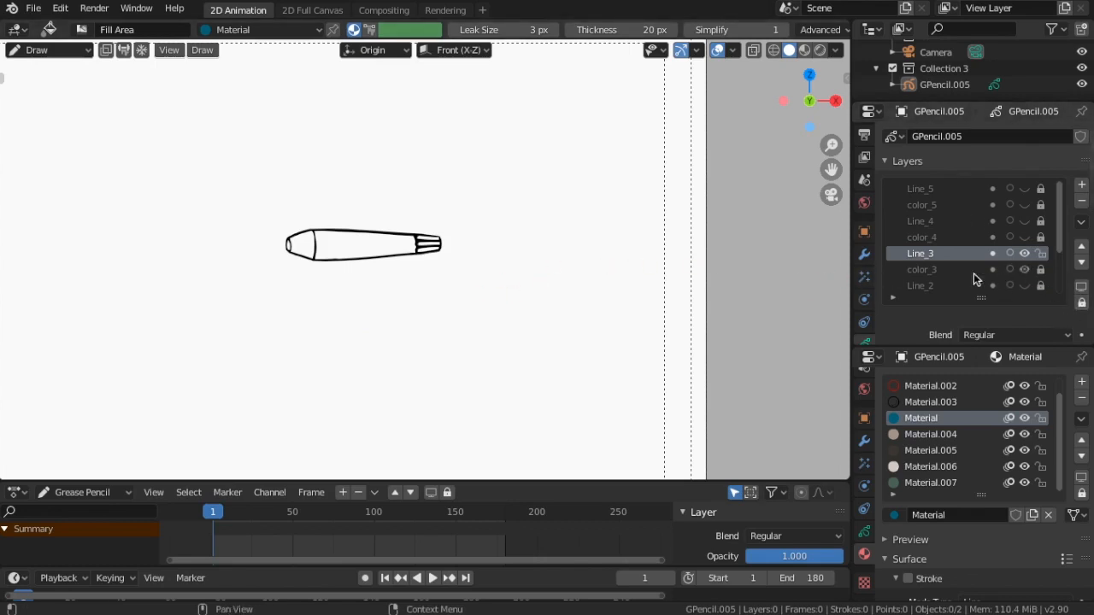
click(1007, 272)
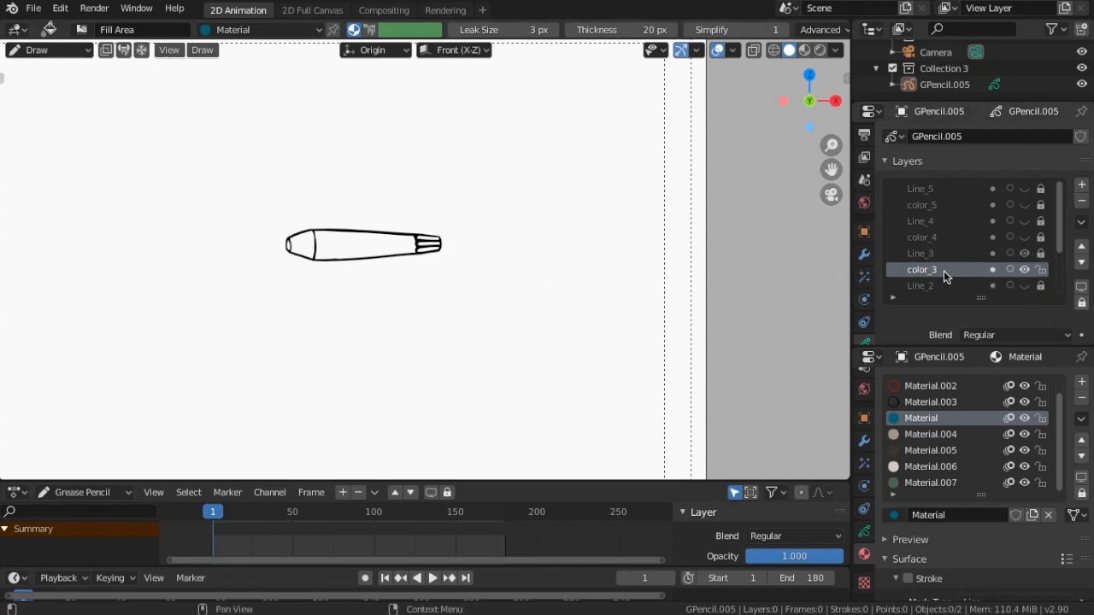
Step: Fill the engine pod's long body and its front cone with Material.004
click(928, 434)
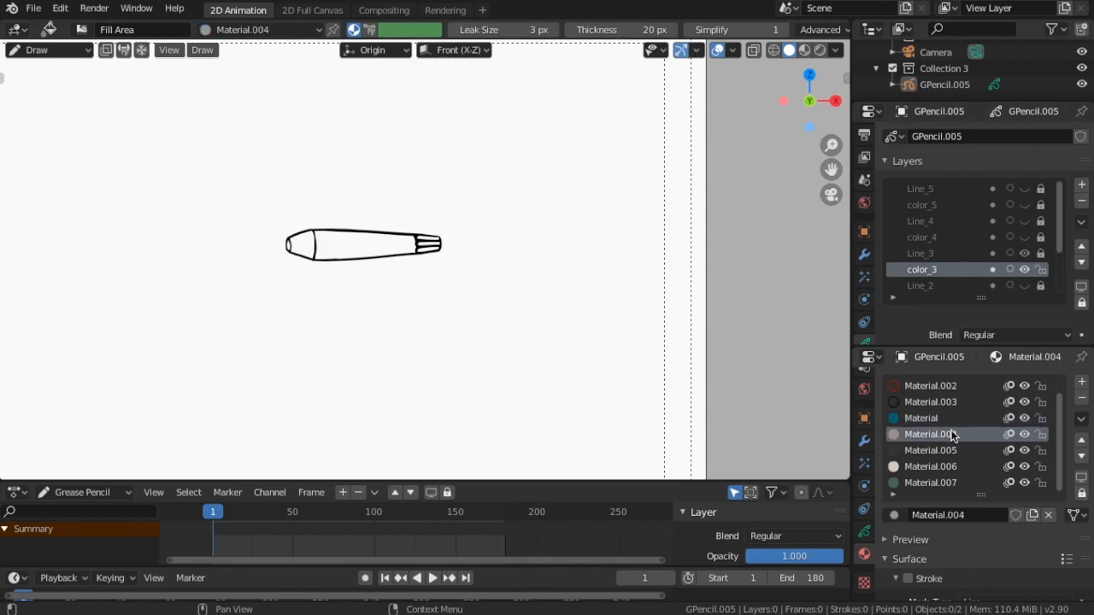
scroll(320, 255, up, 8)
scroll(321, 255, down, 3)
mouse_move(349, 260)
shift+middle_down()
mouse_move(466, 271)
mouse_move(579, 261)
shift+middle_up()
click(458, 226)
click(302, 221)
Step: Fill the engine pod's front opening with Material.005 and its narrow rear strips with Material.004
click(930, 450)
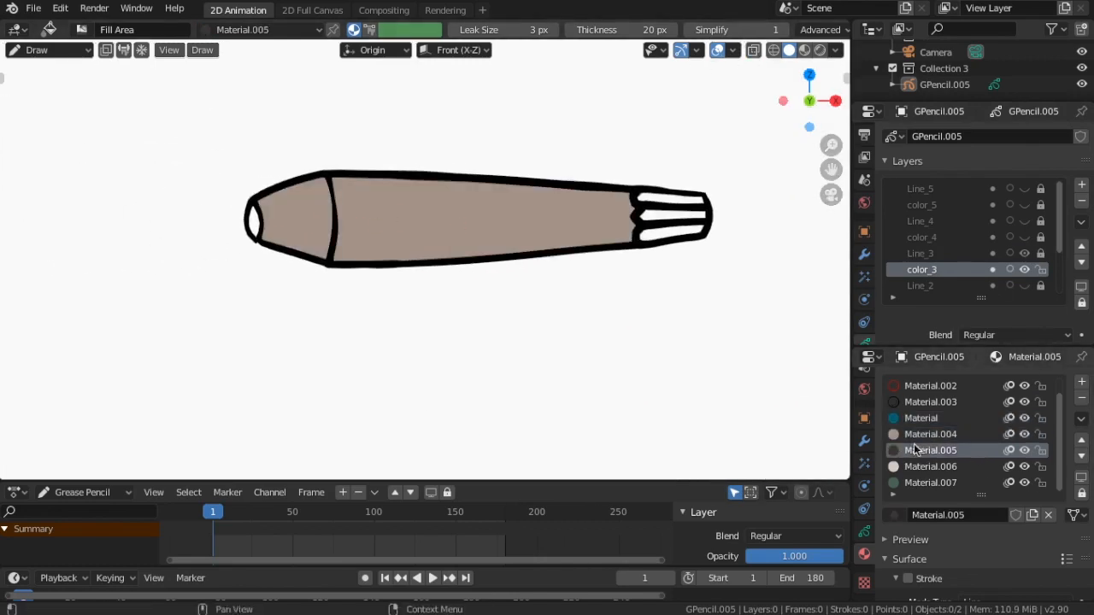
click(259, 215)
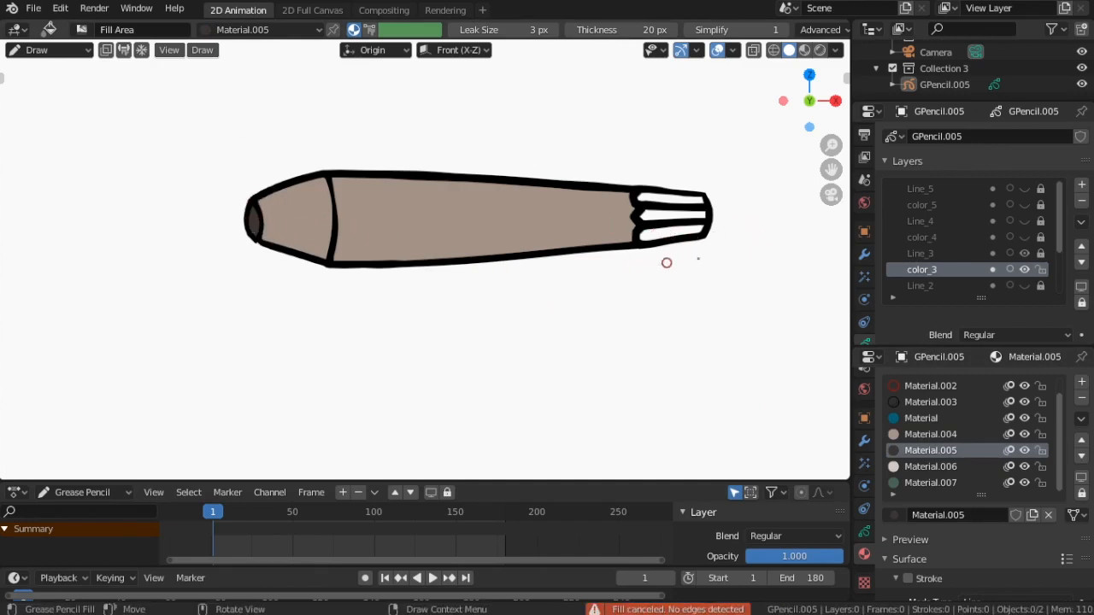
click(930, 434)
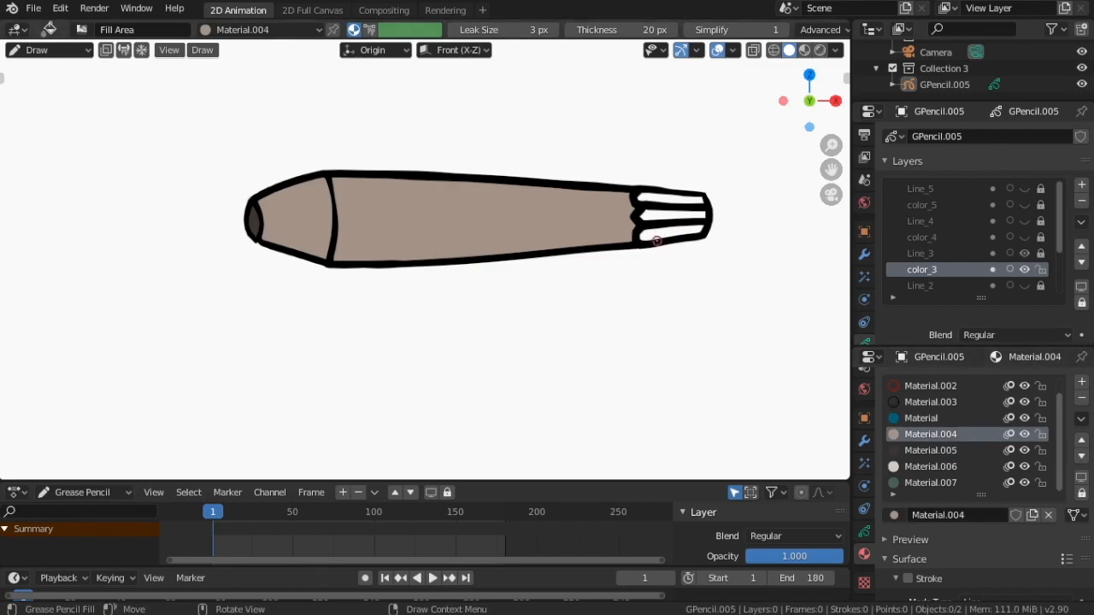
click(667, 214)
scroll(489, 260, down, 5)
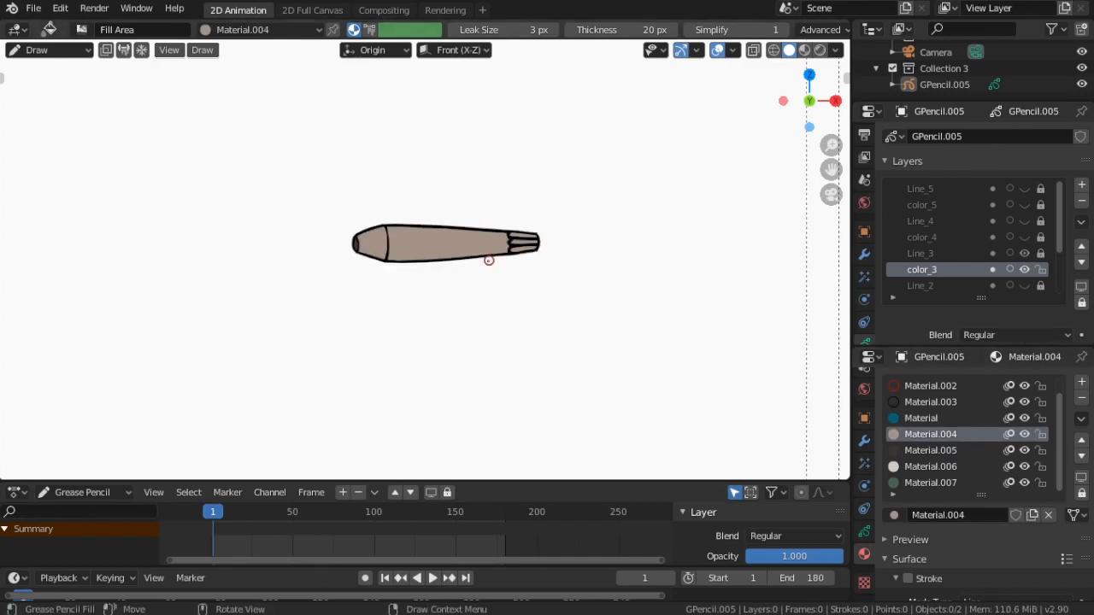
scroll(488, 242, up, 5)
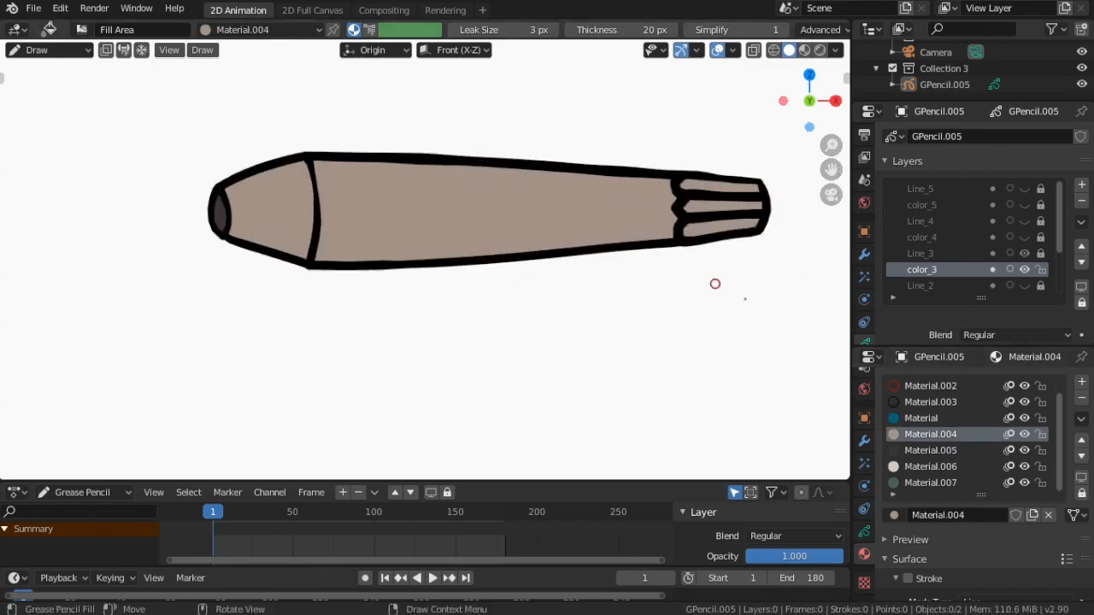
Step: Hide the Line_3 and color_3 layers and show the Line_2 and color_2 layers
click(1025, 254)
click(1025, 270)
scroll(938, 298, down, 1)
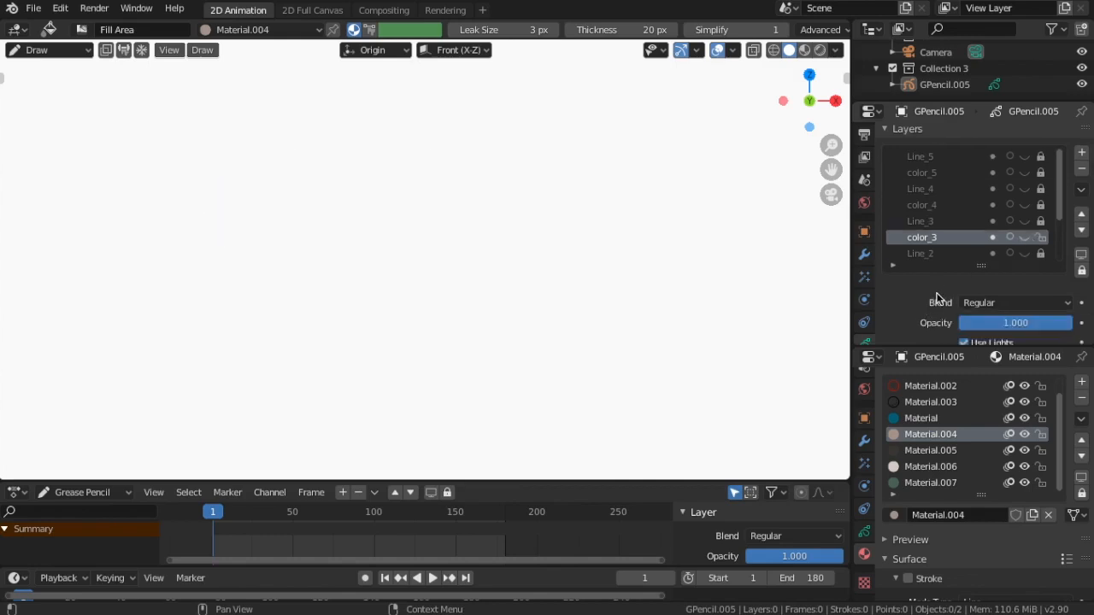
scroll(938, 298, down, 2)
scroll(1060, 158, down, 3)
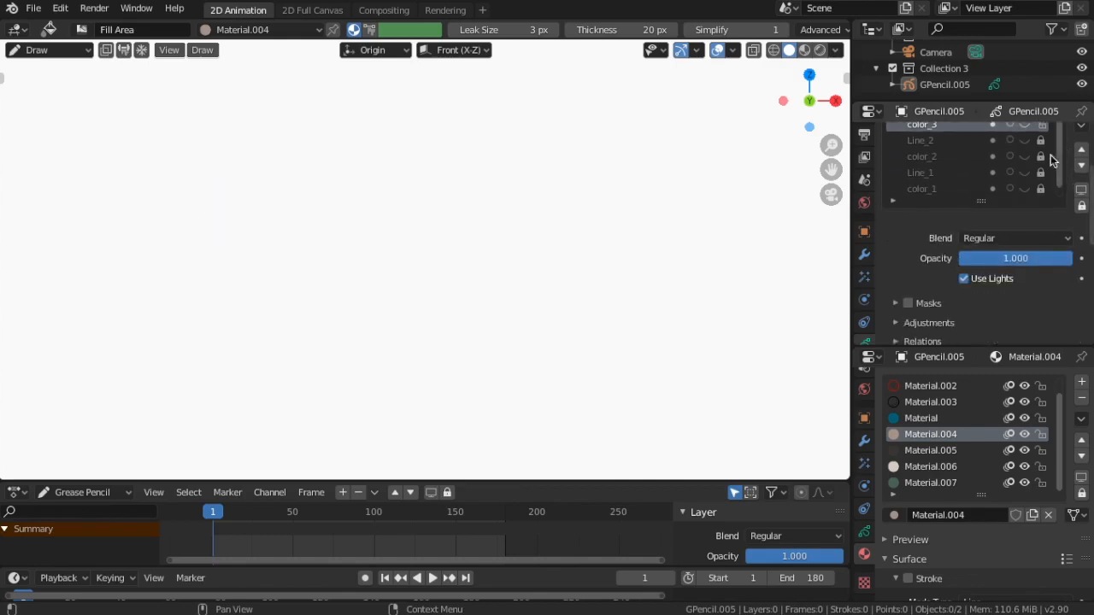
click(1025, 158)
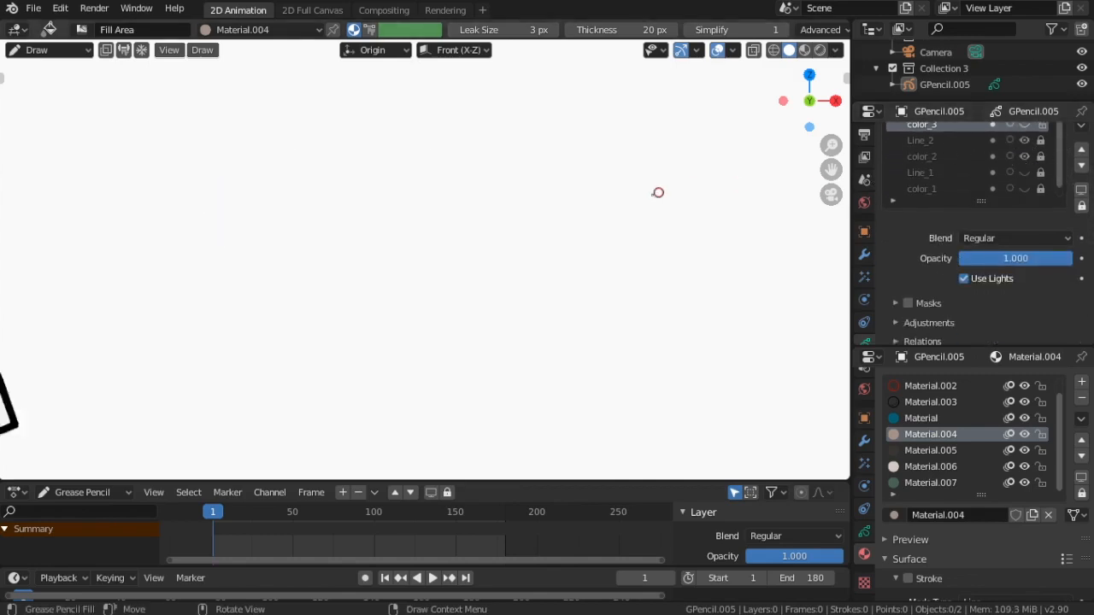
shift+middle_drag(195, 339, 467, 262)
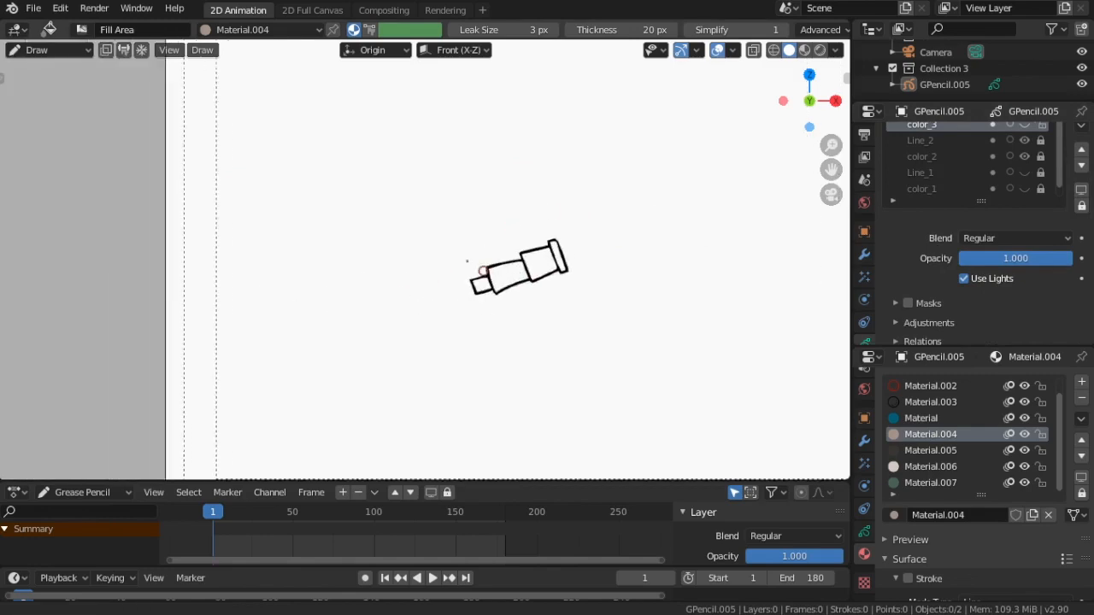
scroll(483, 250, up, 2)
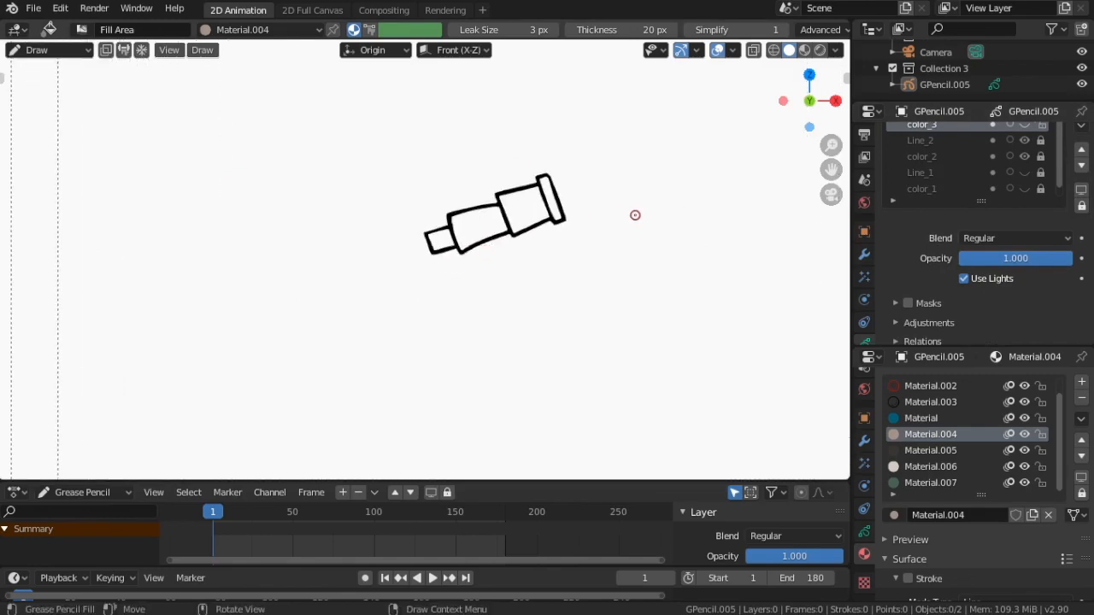
Step: On the color_2 layer, fill all four segments of the slanted, stepped part with Material.007
click(930, 483)
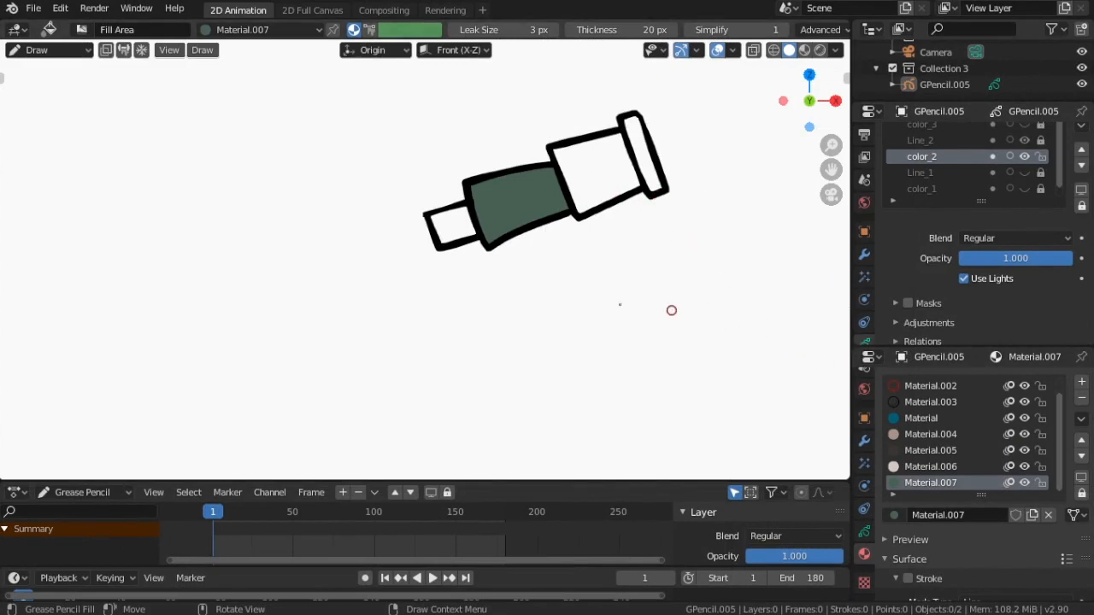
click(644, 158)
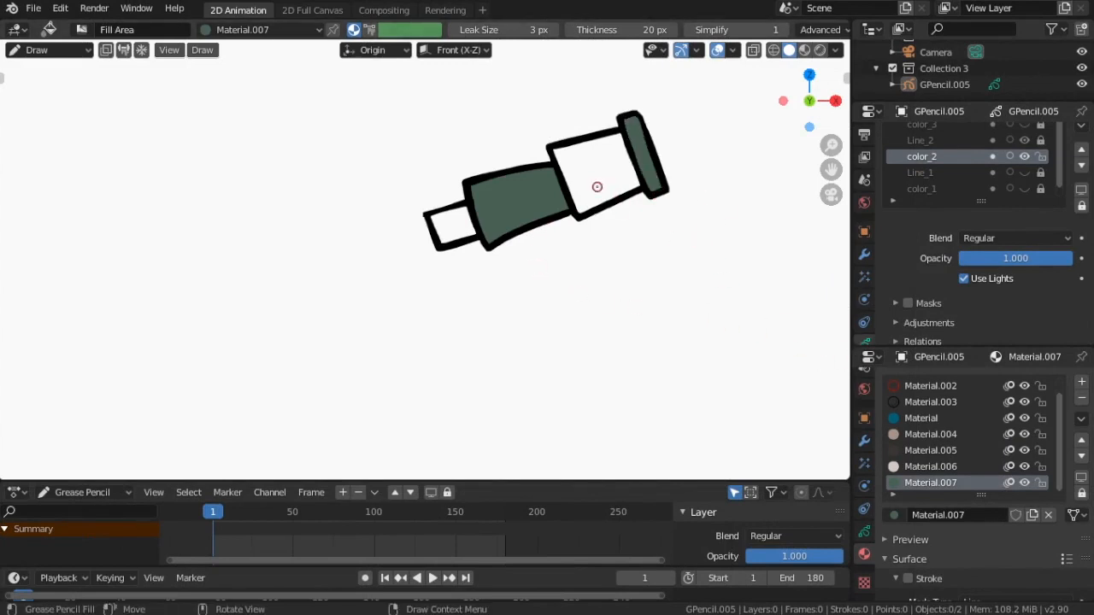
click(597, 186)
click(444, 220)
scroll(599, 285, down, 5)
scroll(598, 283, up, 2)
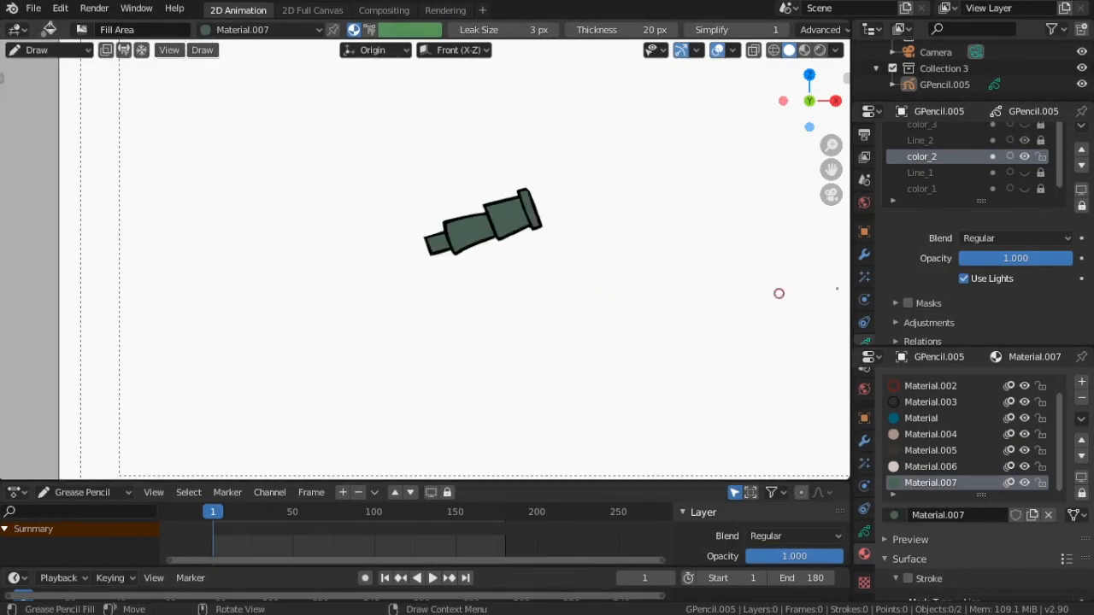
Step: On the color_5 layer, recolour the side gun's body, barrel and muzzle with Material.007
scroll(1018, 177, up, 2)
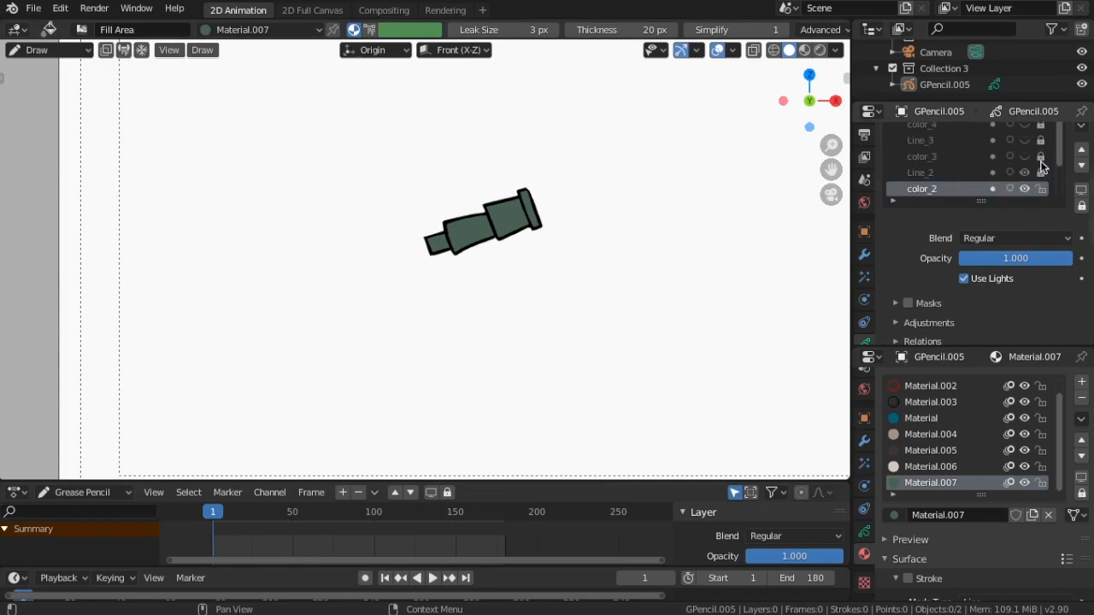
click(946, 157)
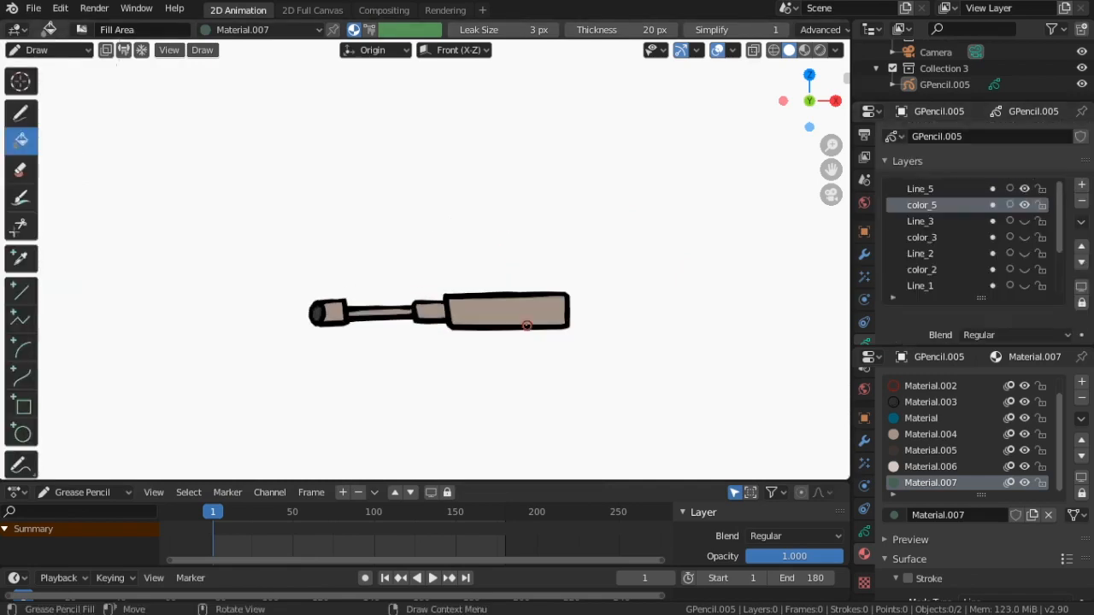
click(500, 319)
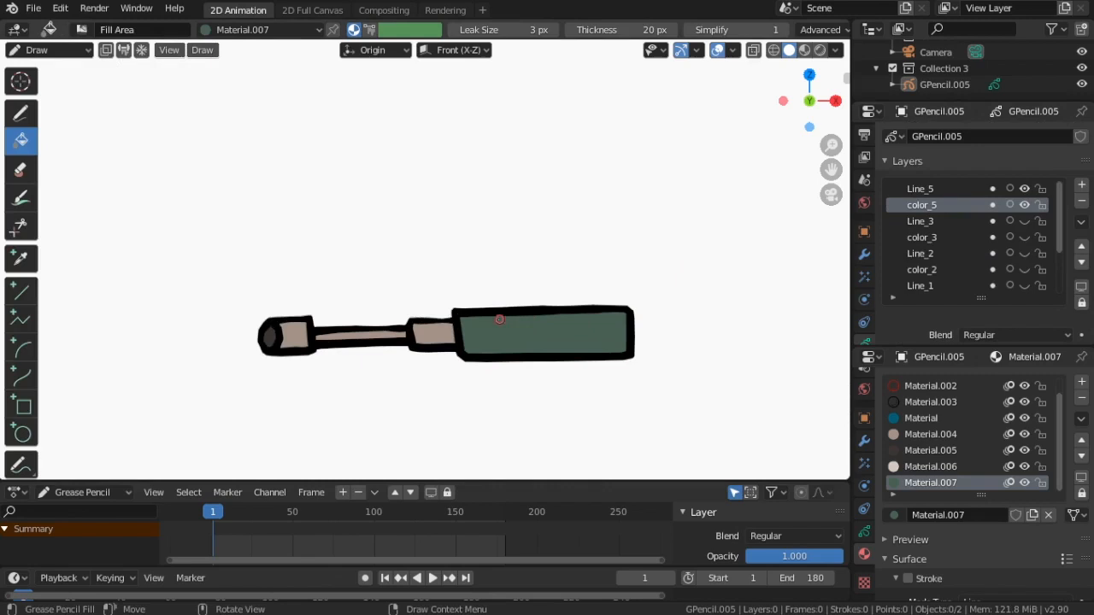
click(382, 336)
click(295, 336)
scroll(689, 307, down, 2)
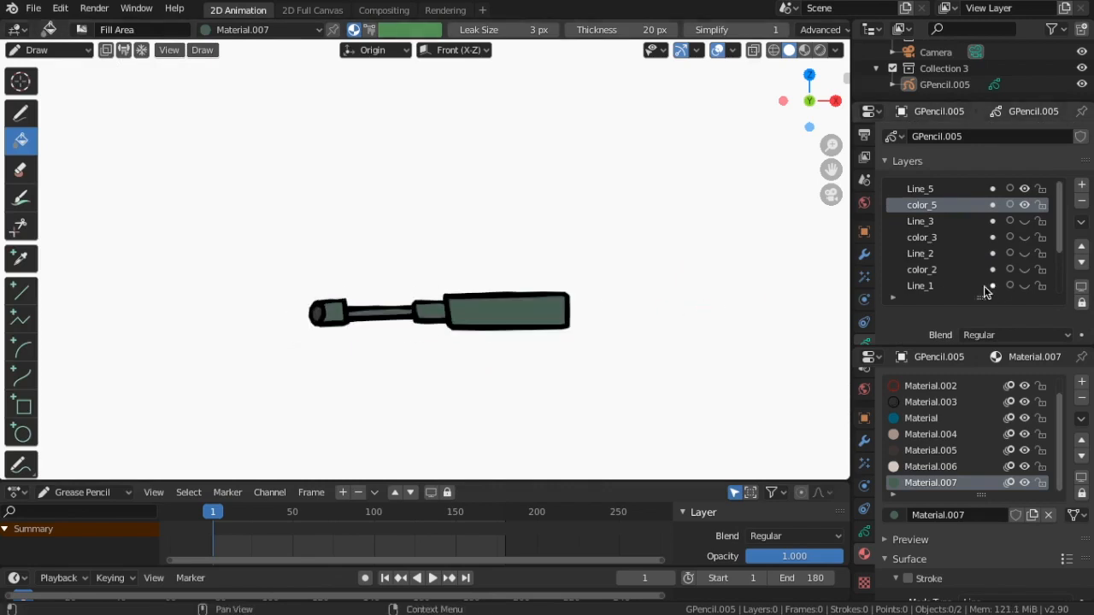
Step: Show the Line_3 and color_3 layers and make color_3 the active layer
click(1025, 222)
click(1025, 236)
click(975, 237)
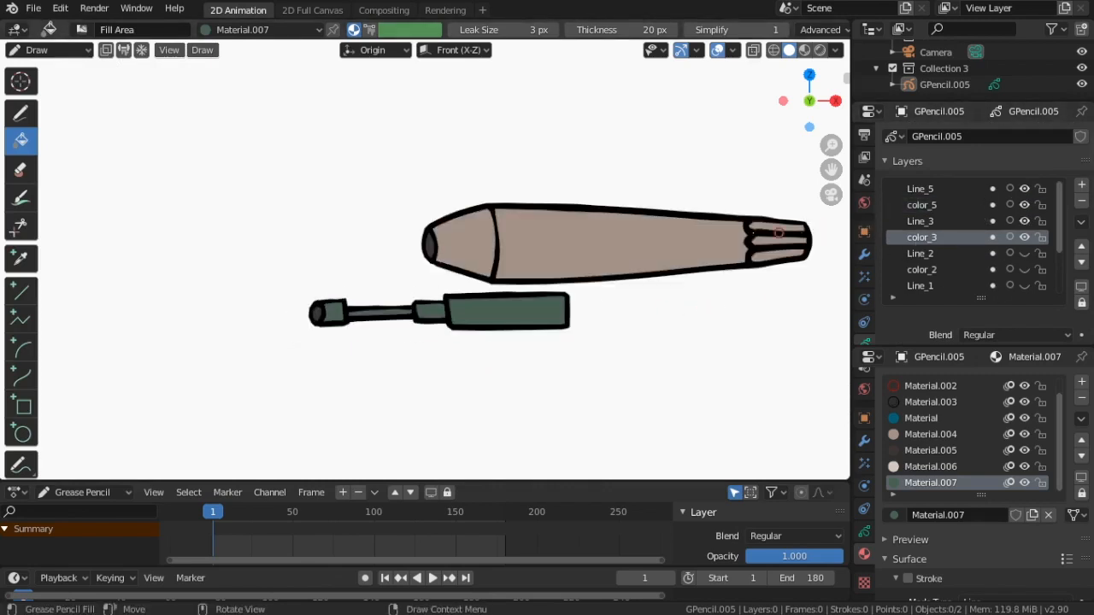
Step: On the color_3 layer, recolour the large pod's nose section and main body with Material.007
click(478, 247)
click(616, 237)
shift+middle_drag(779, 261, 545, 279)
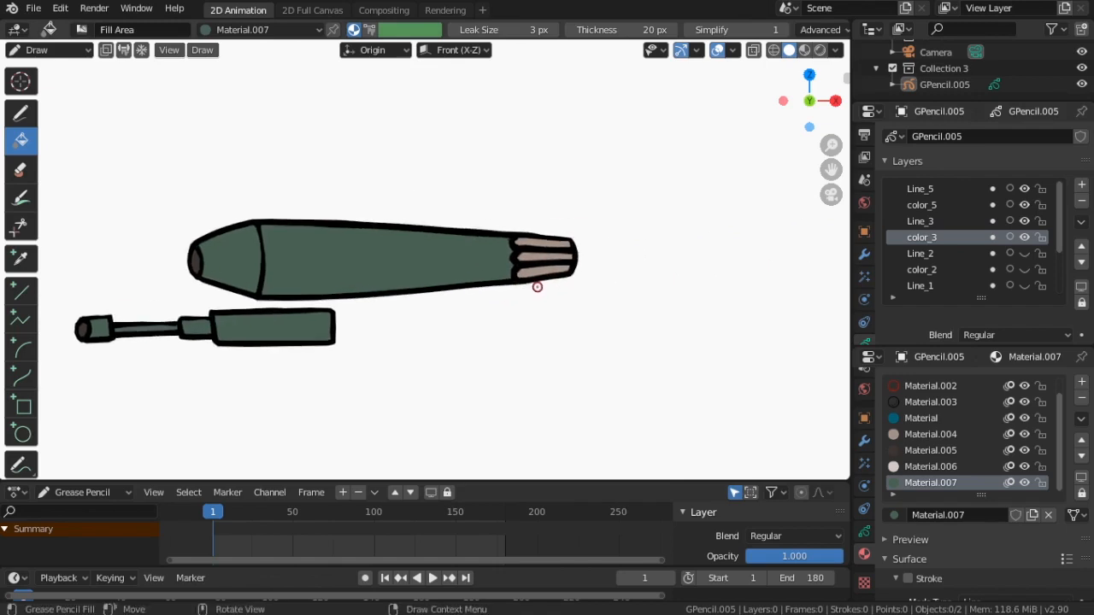
Step: Recolour the narrow slats at the pod's rear end with Material.005
click(927, 448)
scroll(821, 446, up, 5)
click(730, 214)
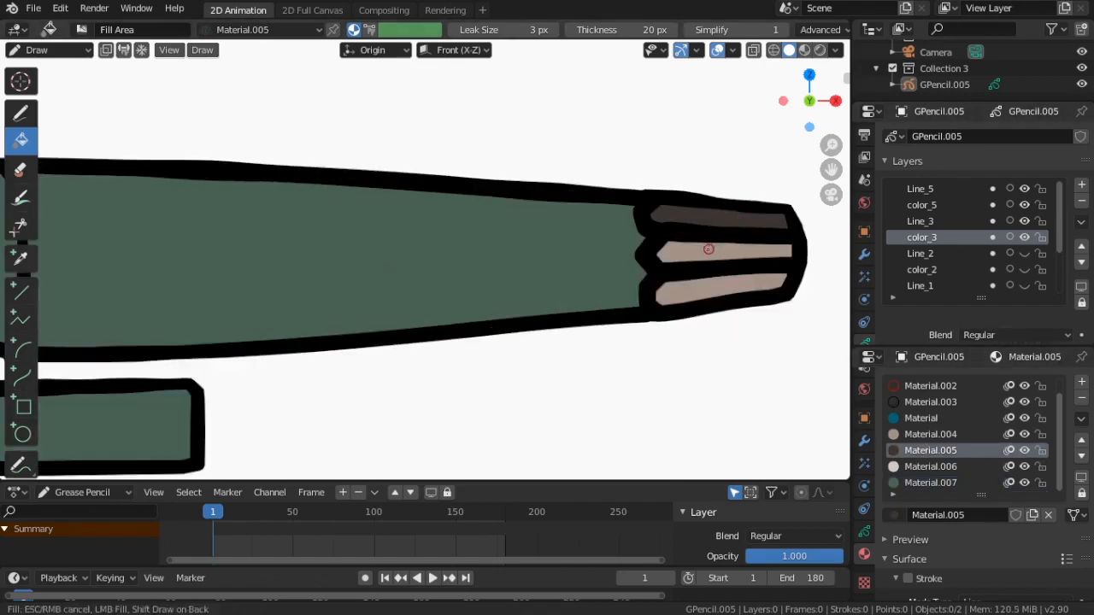
click(709, 247)
scroll(681, 286, down, 6)
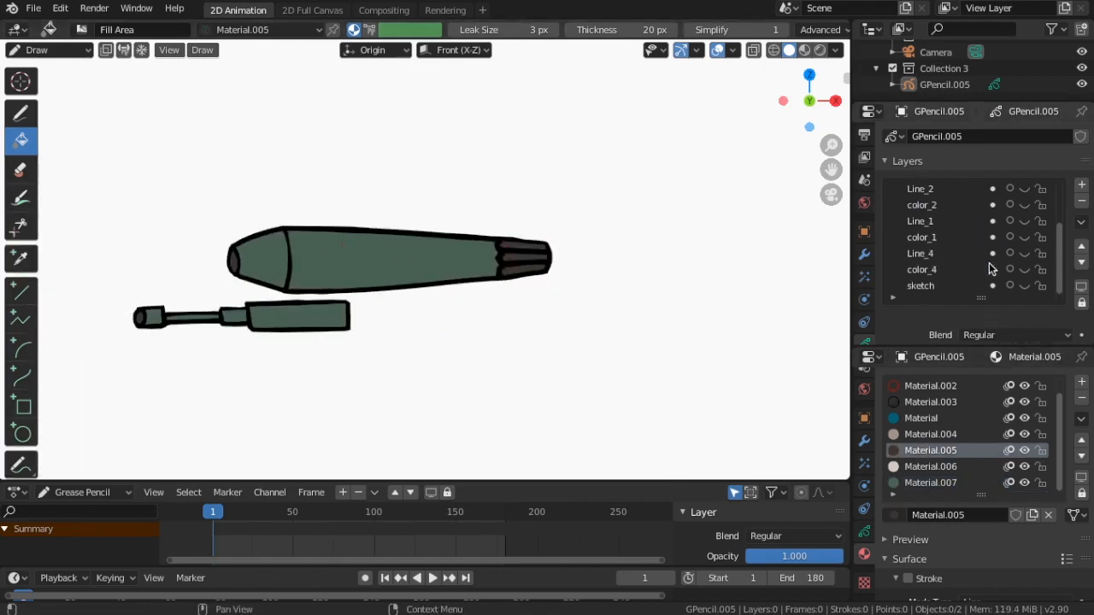
Step: Show the Line_2 and color_2 layers and fill the slanted, stepped part's upper end band with Material.005
click(1025, 253)
click(1025, 269)
scroll(560, 283, down, 5)
scroll(547, 290, up, 1)
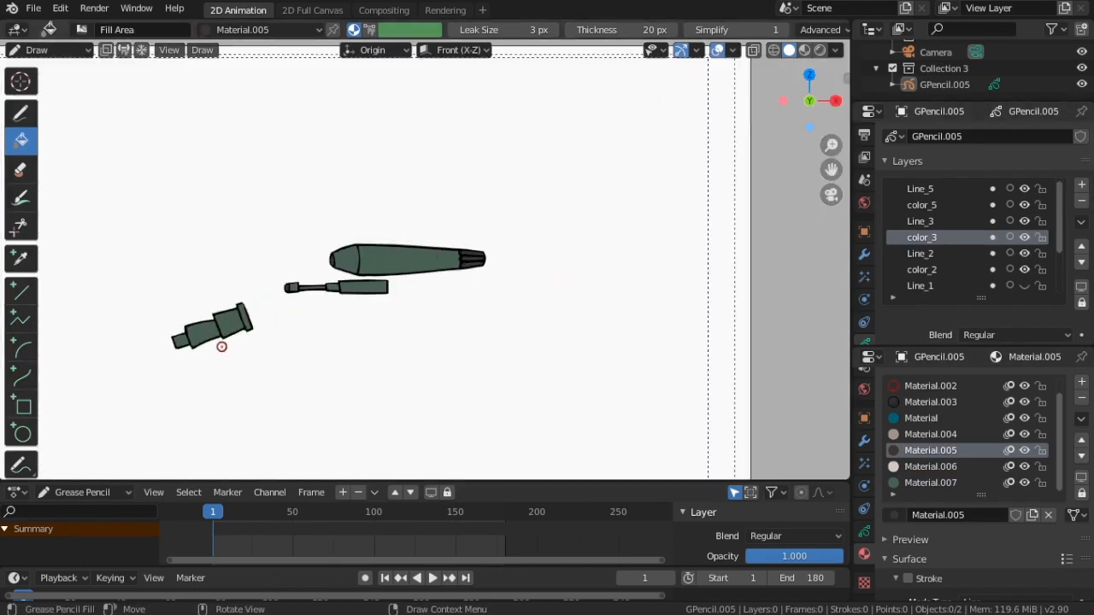
scroll(217, 345, up, 2)
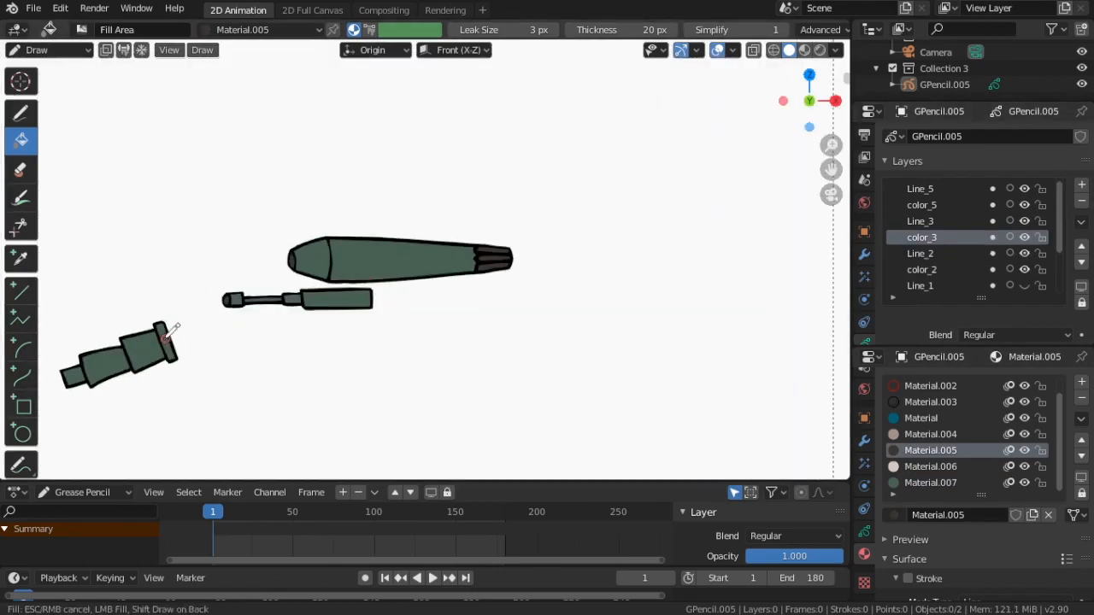
scroll(301, 303, down, 4)
scroll(391, 283, up, 2)
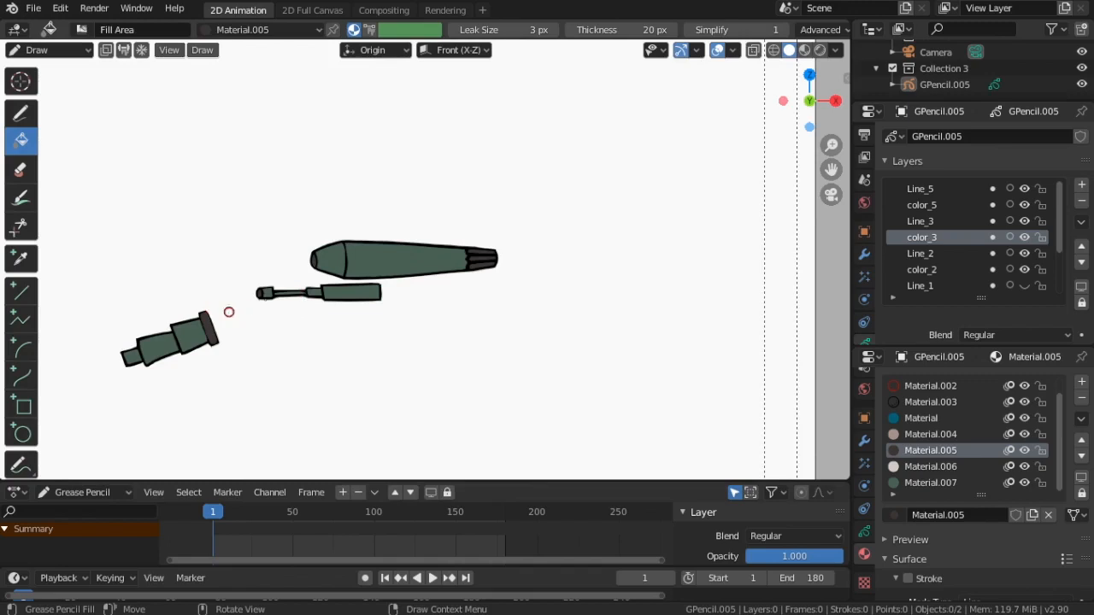
scroll(513, 276, up, 2)
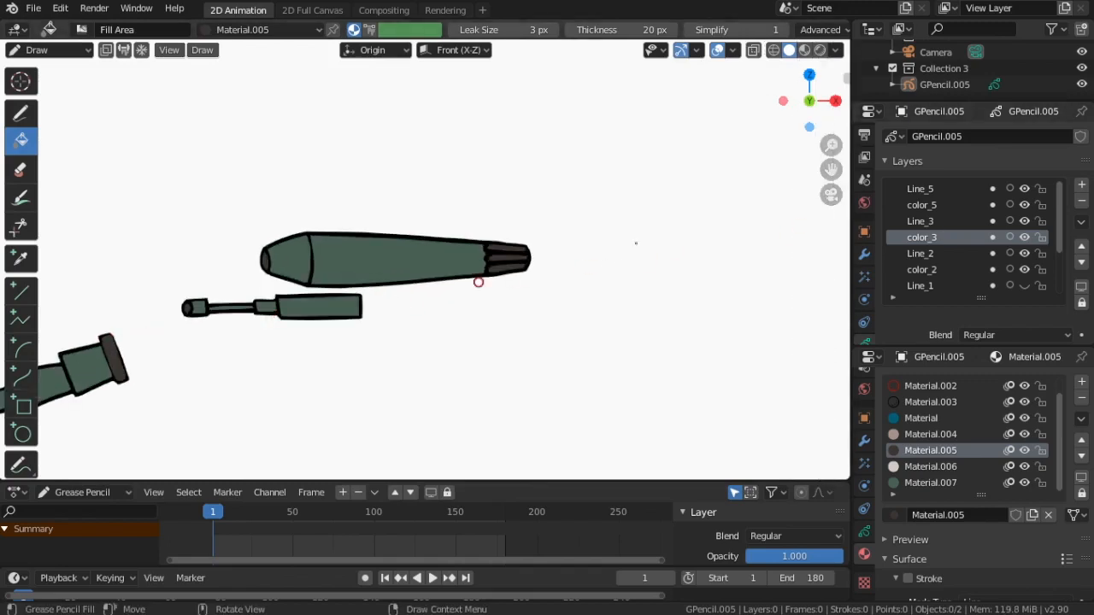
scroll(392, 301, down, 4)
scroll(584, 319, up, 2)
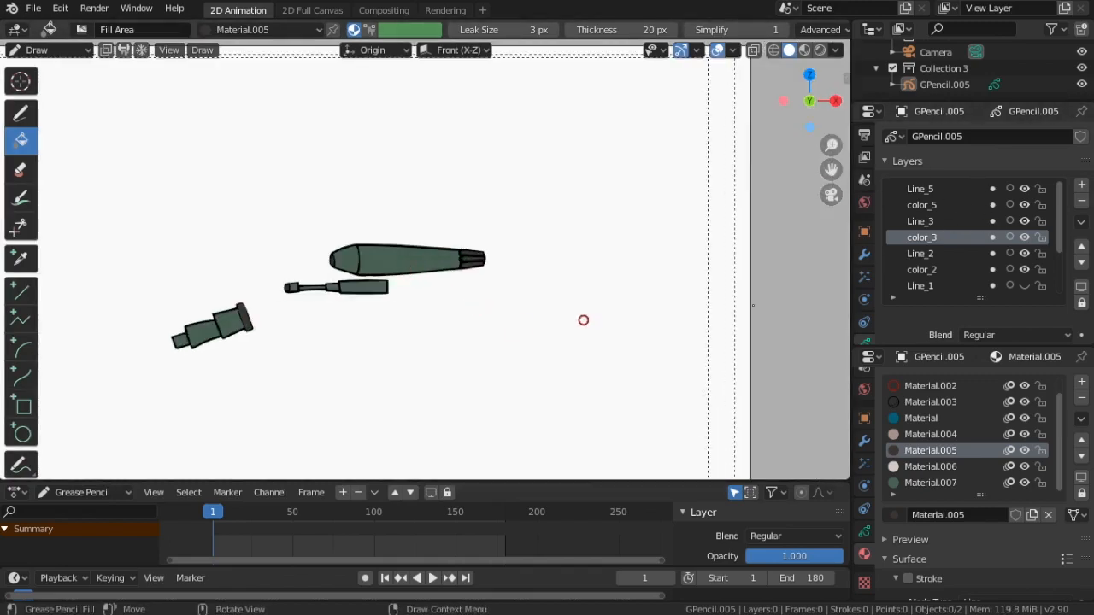
Step: Show the Line_1 and color_1 layers and fill the rounded side caps of the rotor housing with Material.005
scroll(1026, 259, down, 4)
click(1025, 221)
click(1025, 237)
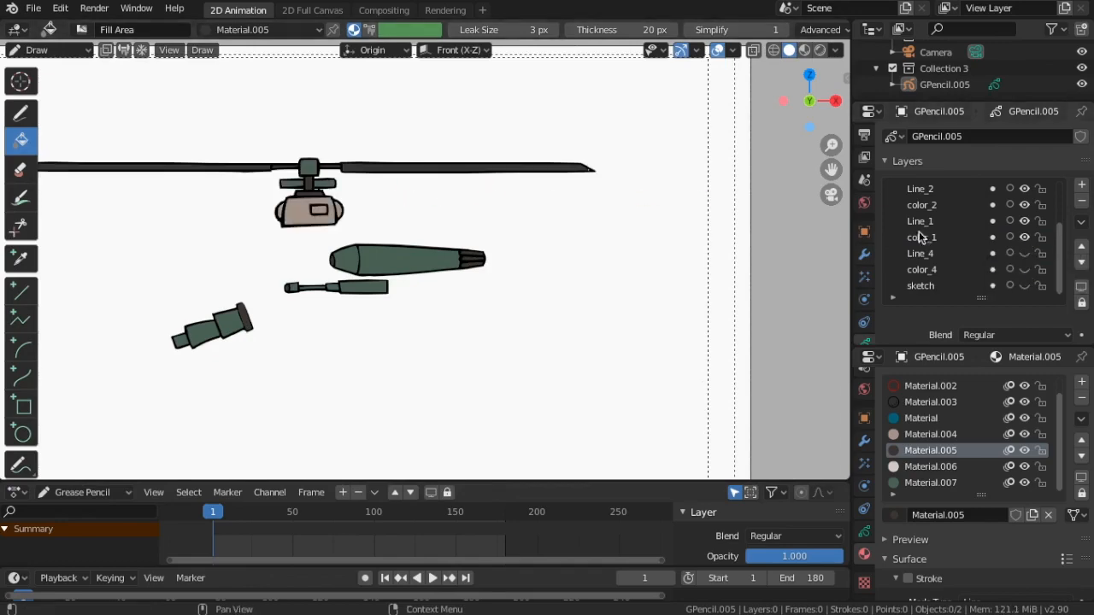
scroll(478, 240, up, 3)
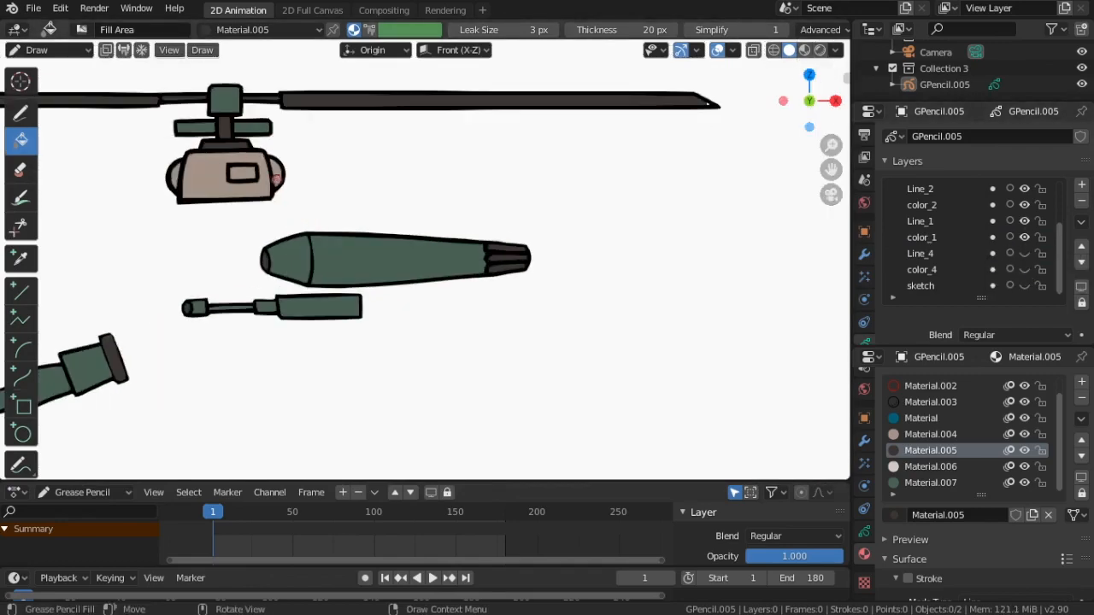
scroll(442, 214, down, 3)
scroll(266, 259, up, 1)
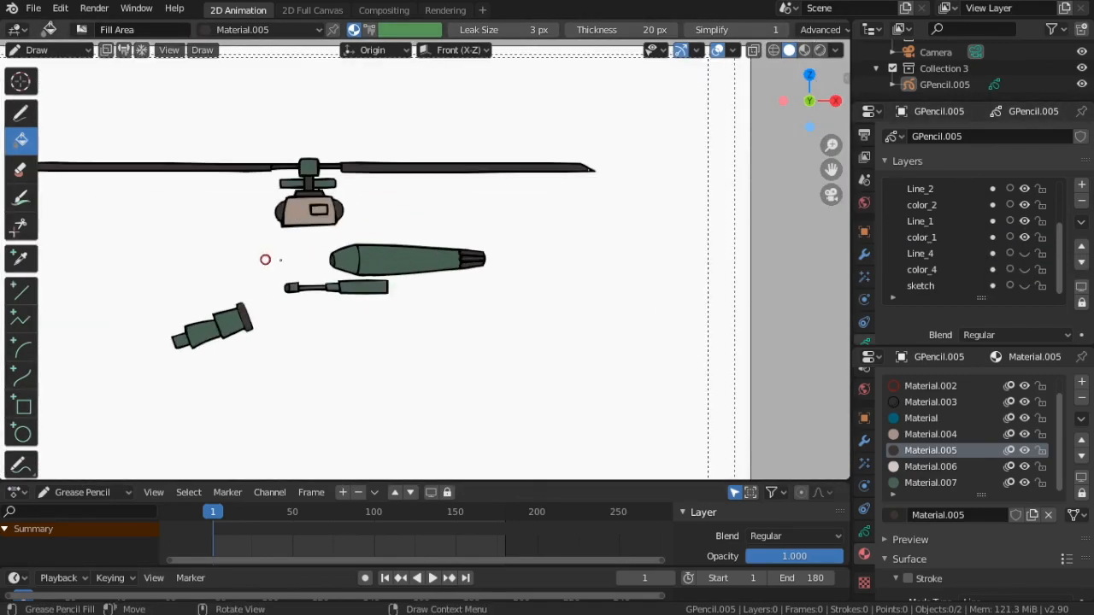
Step: Show the Line_4 and color_4 layers and inspect the whole coloured helicopter
click(1025, 253)
click(1025, 270)
scroll(488, 285, down, 3)
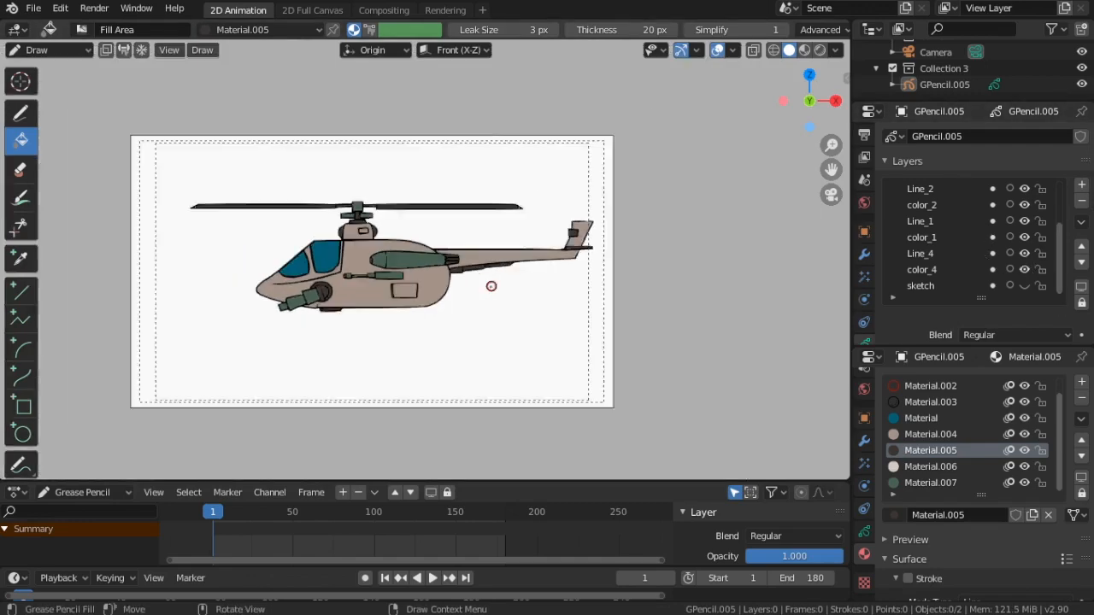
scroll(340, 315, up, 2)
scroll(275, 318, up, 2)
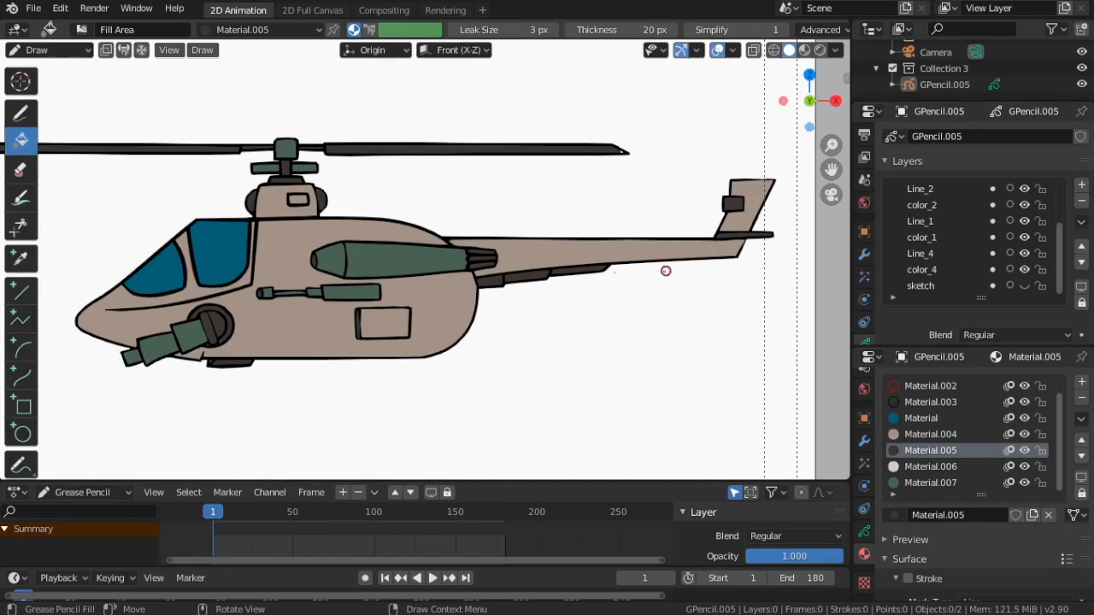
Step: Toggle the color_3 layer's visibility repeatedly to check which fills it holds, leaving it shown
scroll(989, 220, up, 2)
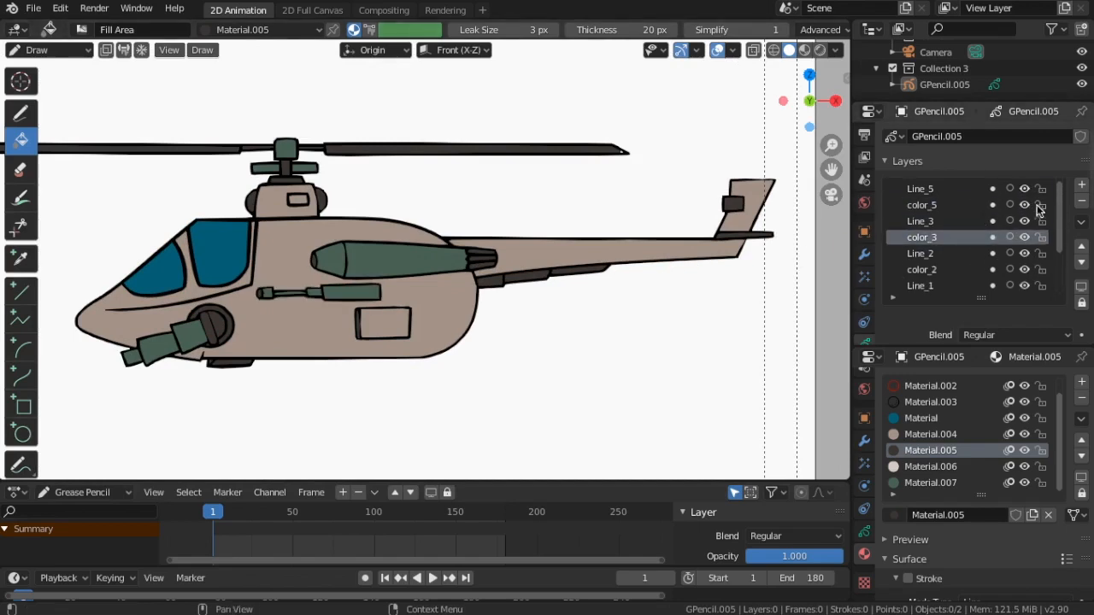
click(1025, 237)
click(1025, 237)
click(1025, 237)
click(1025, 237)
click(1025, 238)
click(1024, 238)
click(1024, 237)
click(1025, 237)
click(1025, 238)
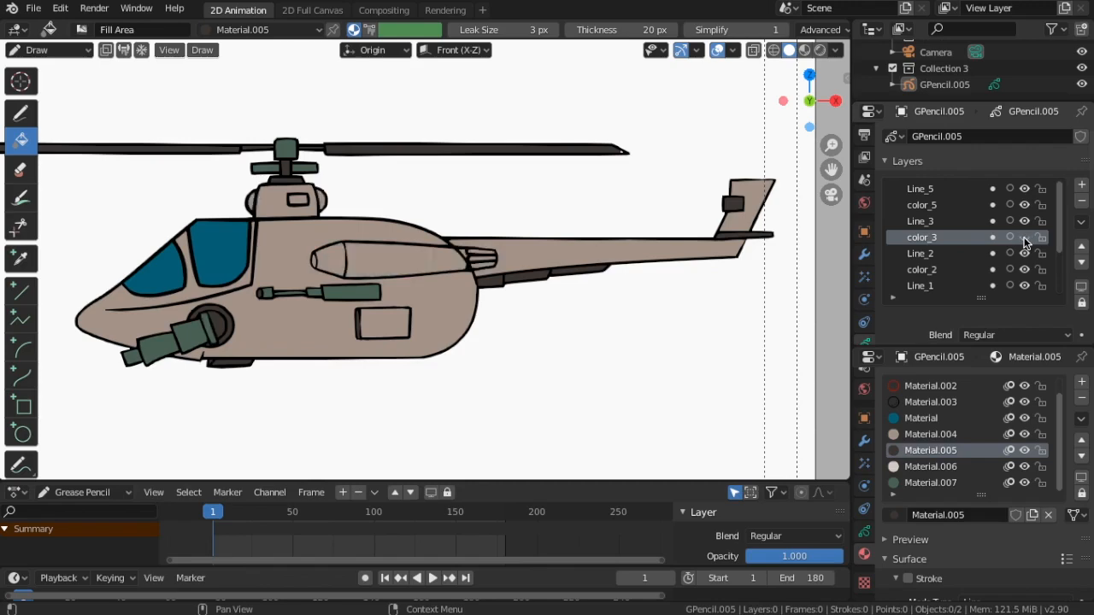
click(1025, 237)
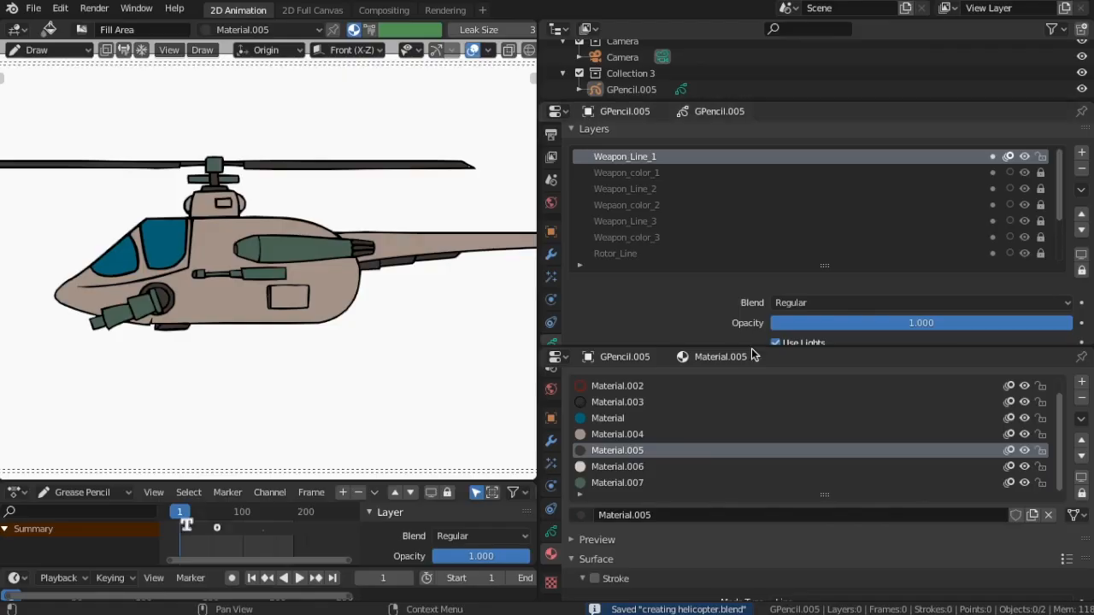
Step: Add a new material with a white stroke base colour and activate the Curve tool
scroll(780, 402, up, 1)
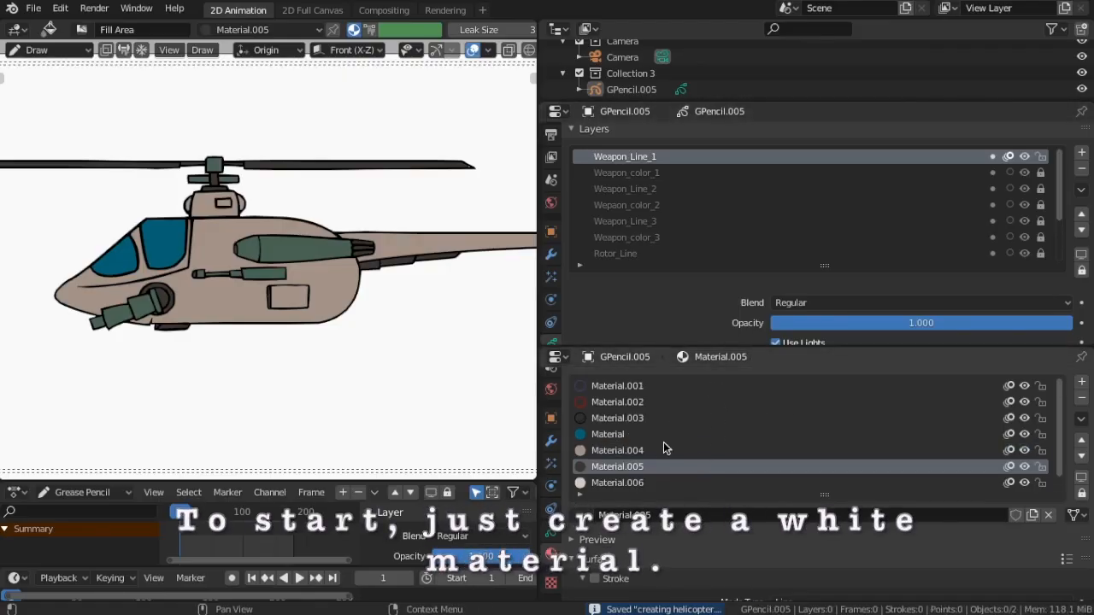
scroll(644, 459, down, 1)
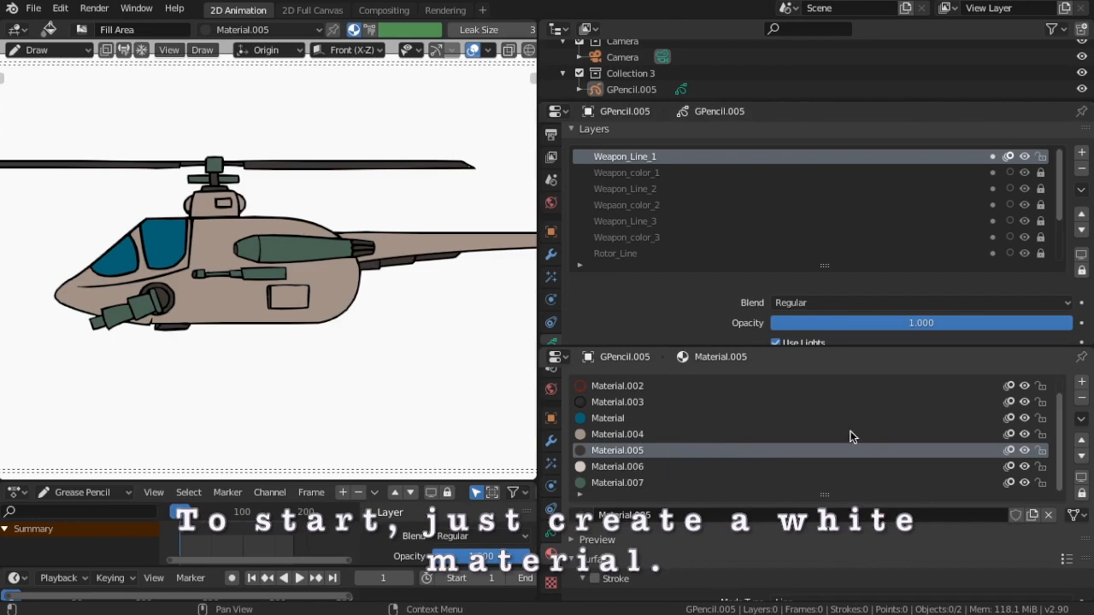
click(1082, 383)
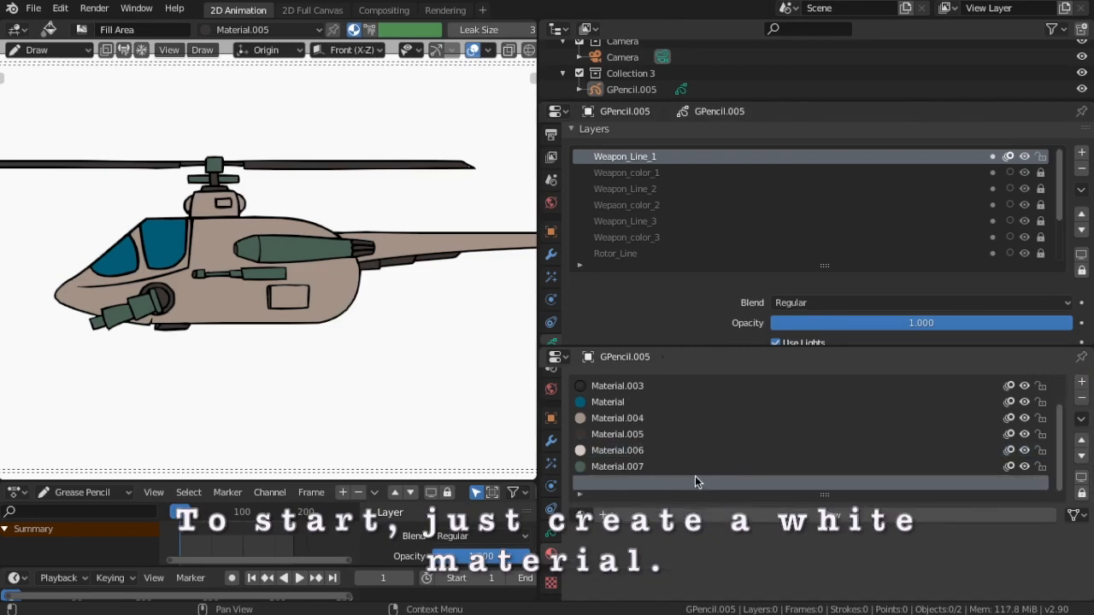
click(797, 513)
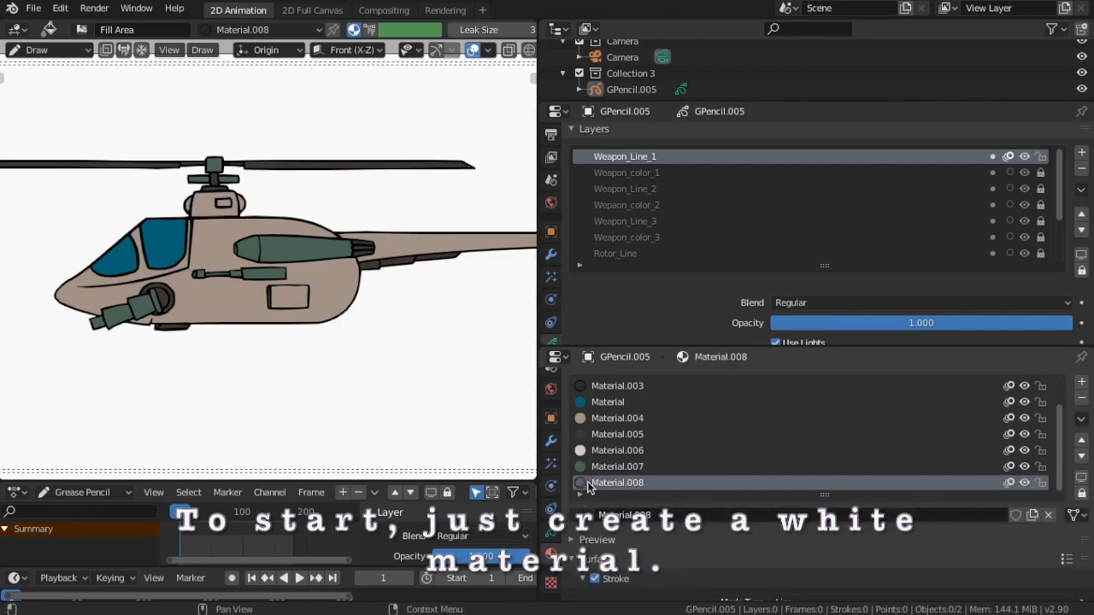
scroll(749, 493, down, 4)
scroll(740, 498, down, 2)
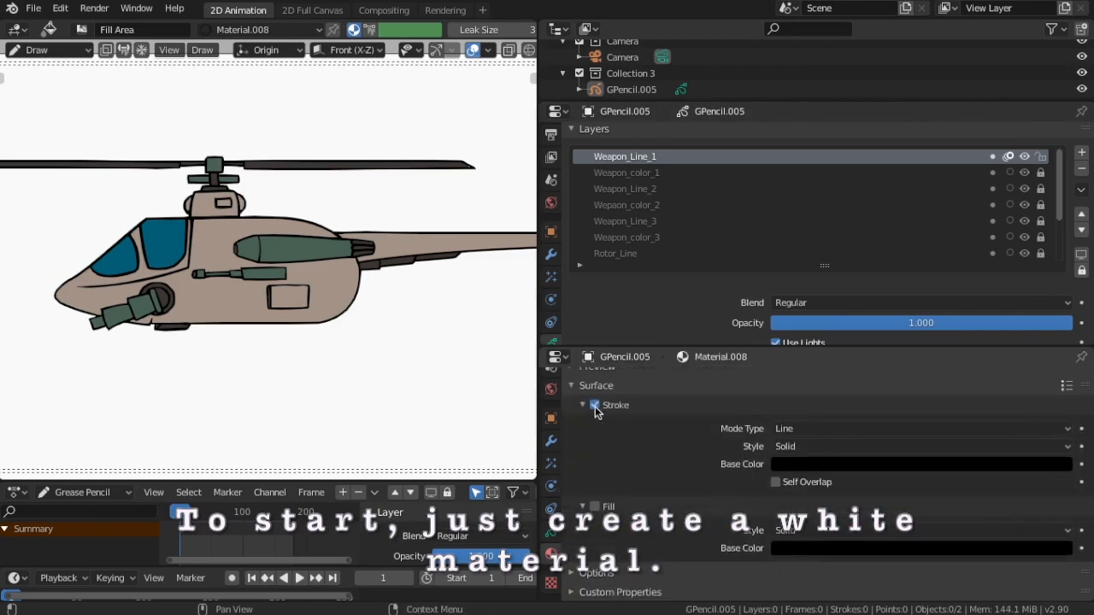
click(874, 468)
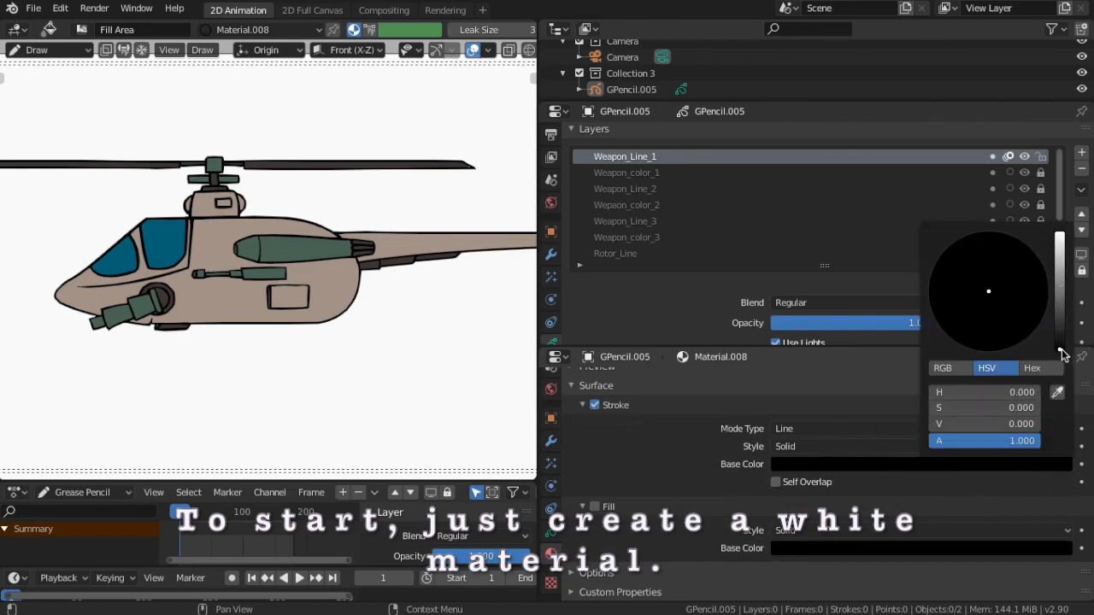
drag(1063, 356, 1060, 234)
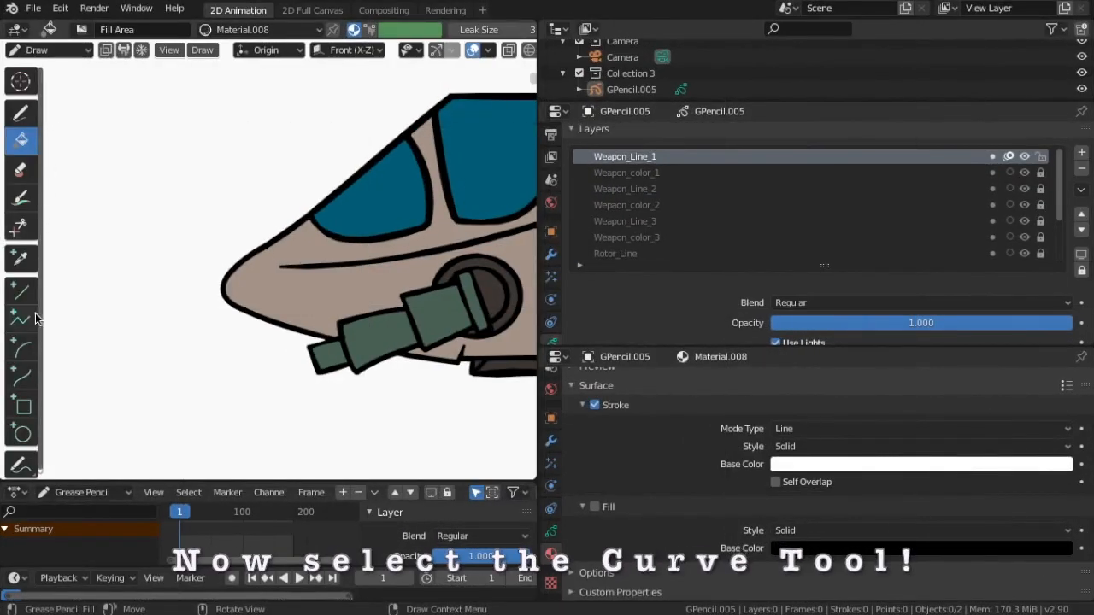
click(23, 377)
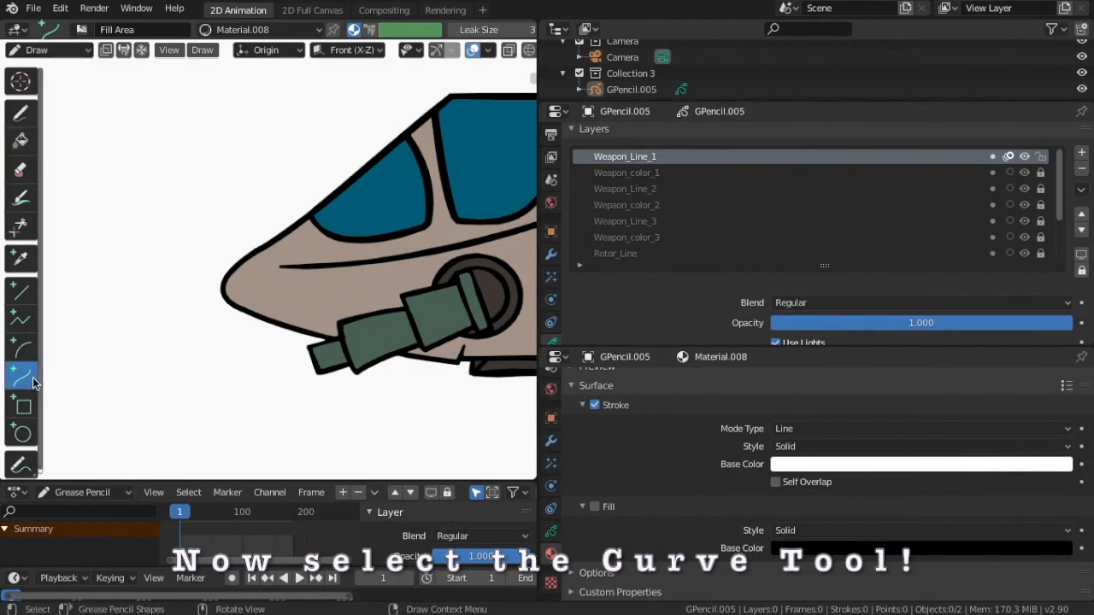
drag(340, 329, 403, 310)
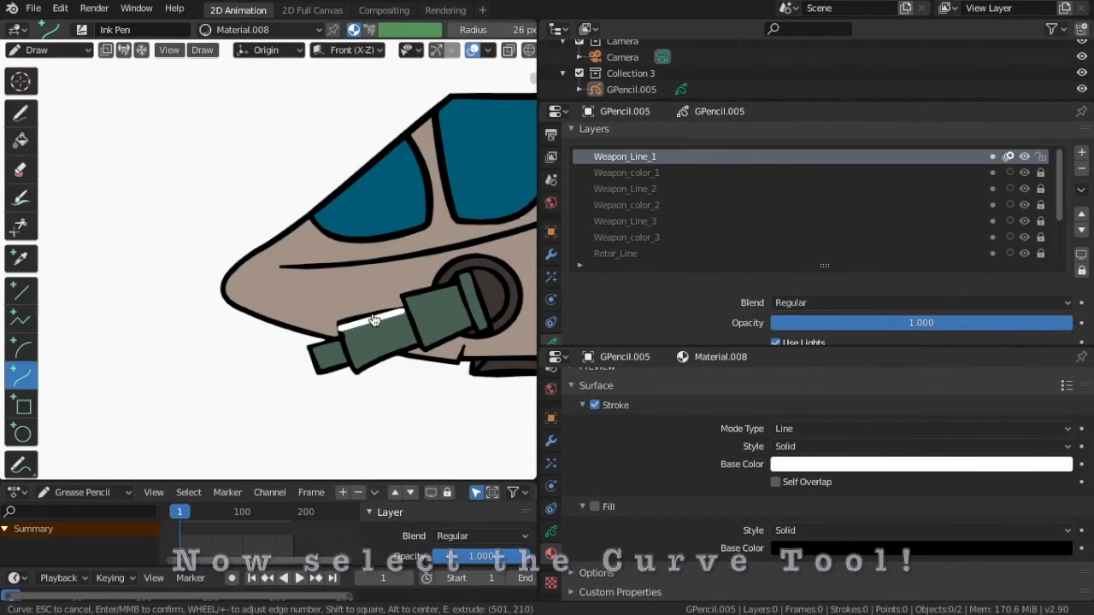
key(Escape)
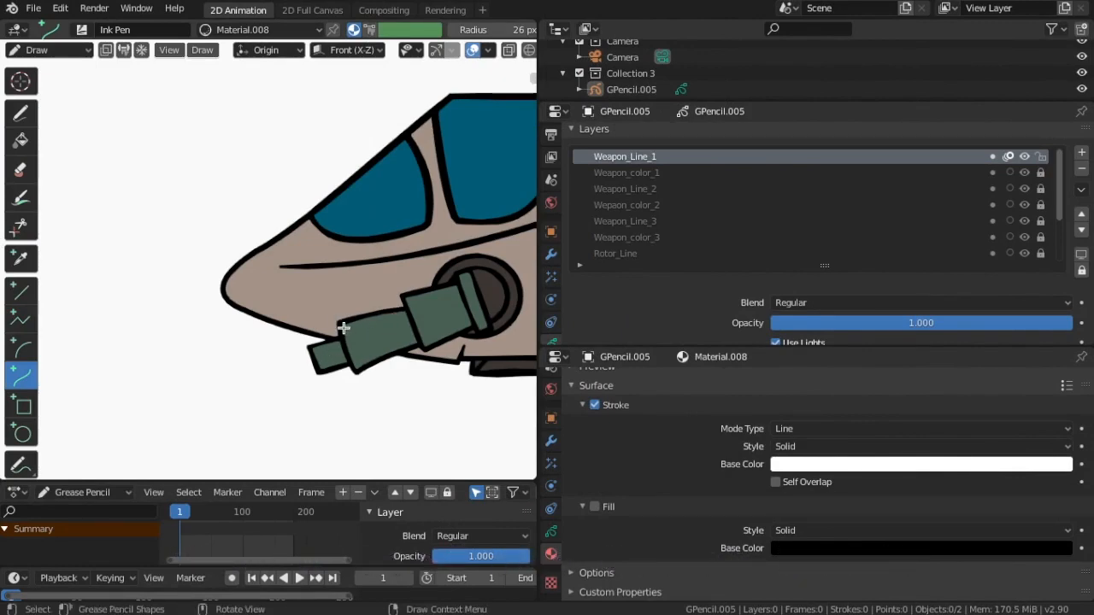
drag(342, 328, 407, 309)
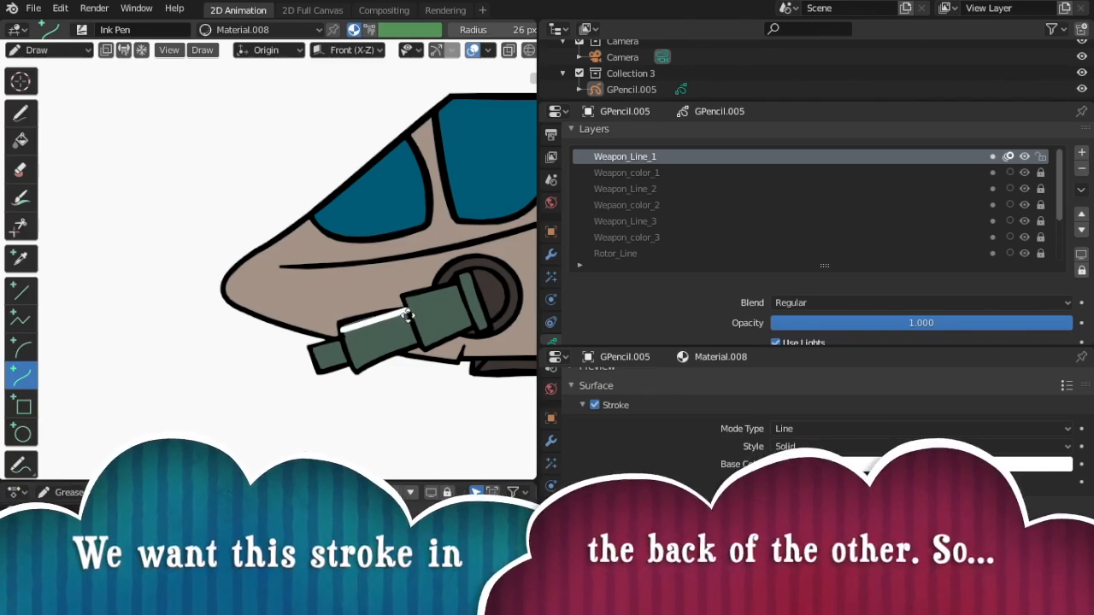
scroll(385, 327, up, 6)
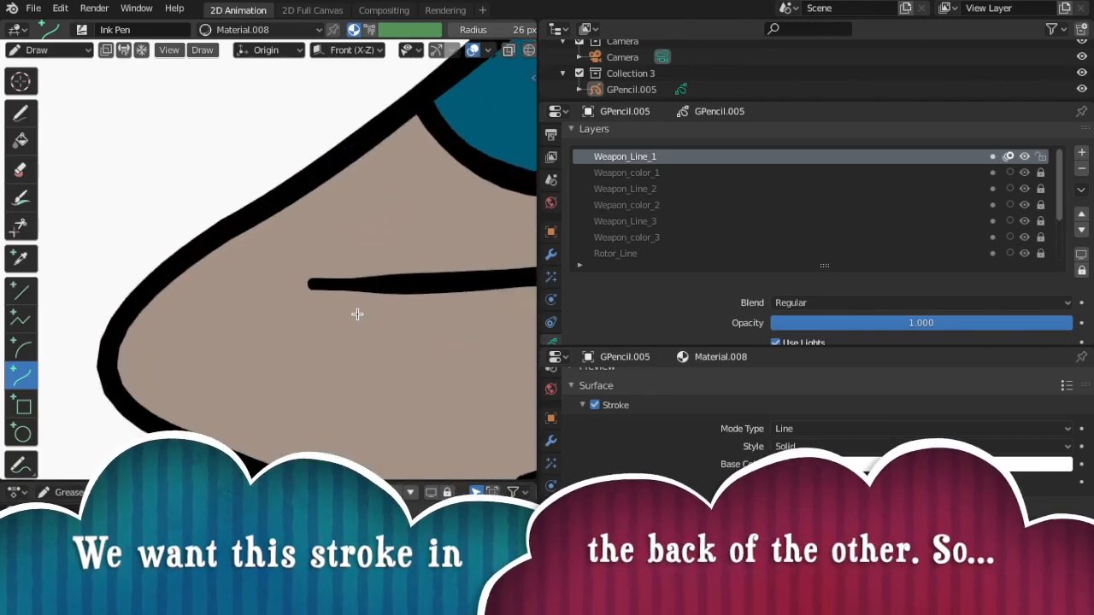
mouse_move(358, 314)
shift+middle_down()
mouse_move(34, 149)
mouse_move(4, 146)
shift+middle_up()
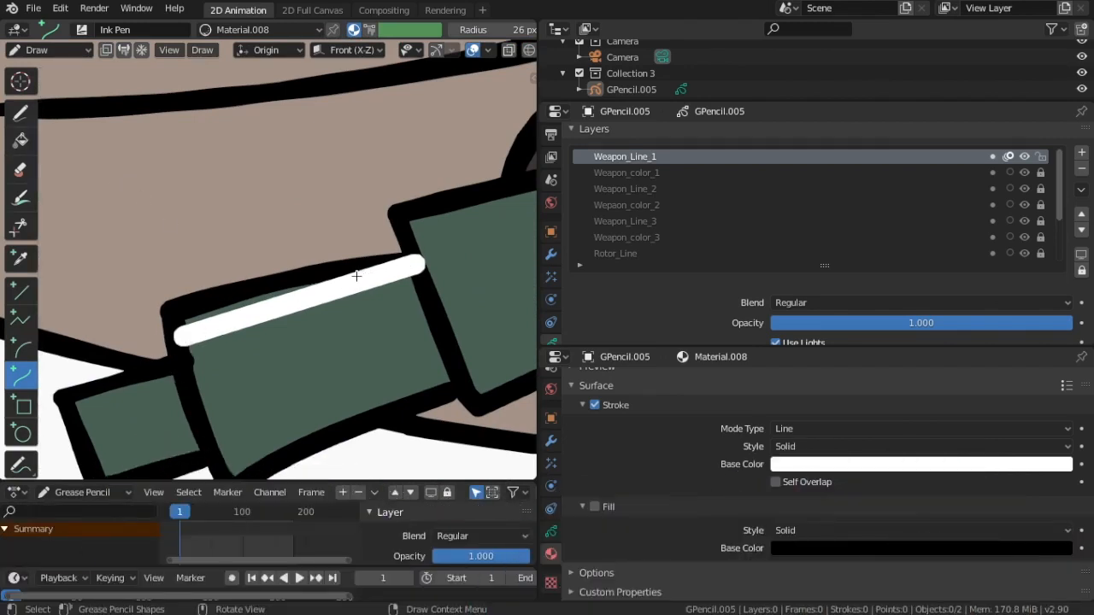
key(ctrl+z)
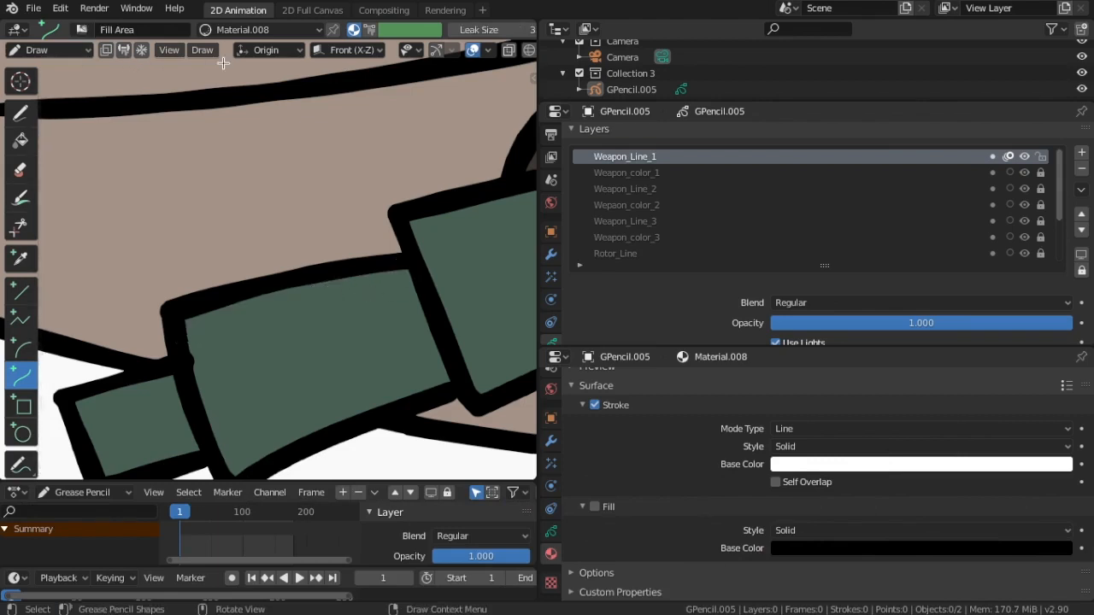
Step: Turn on drawing strokes behind existing ones and draw a white highlight curve along the upper edge of the front gun's middle segment
click(106, 50)
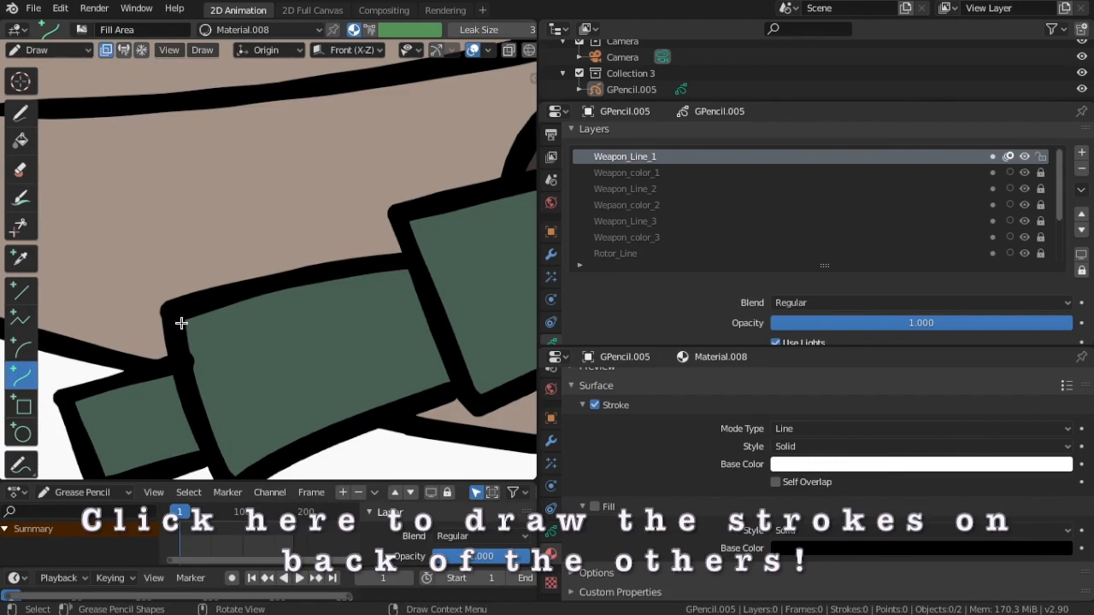
mouse_move(182, 323)
mouse_down()
mouse_move(264, 288)
mouse_move(405, 274)
mouse_up()
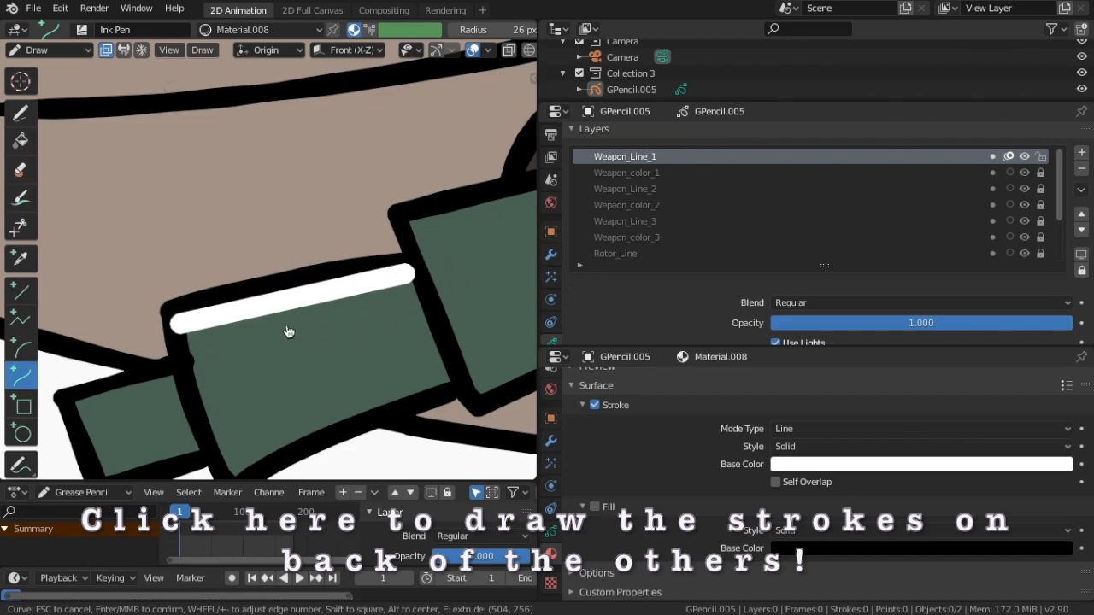
key(Return)
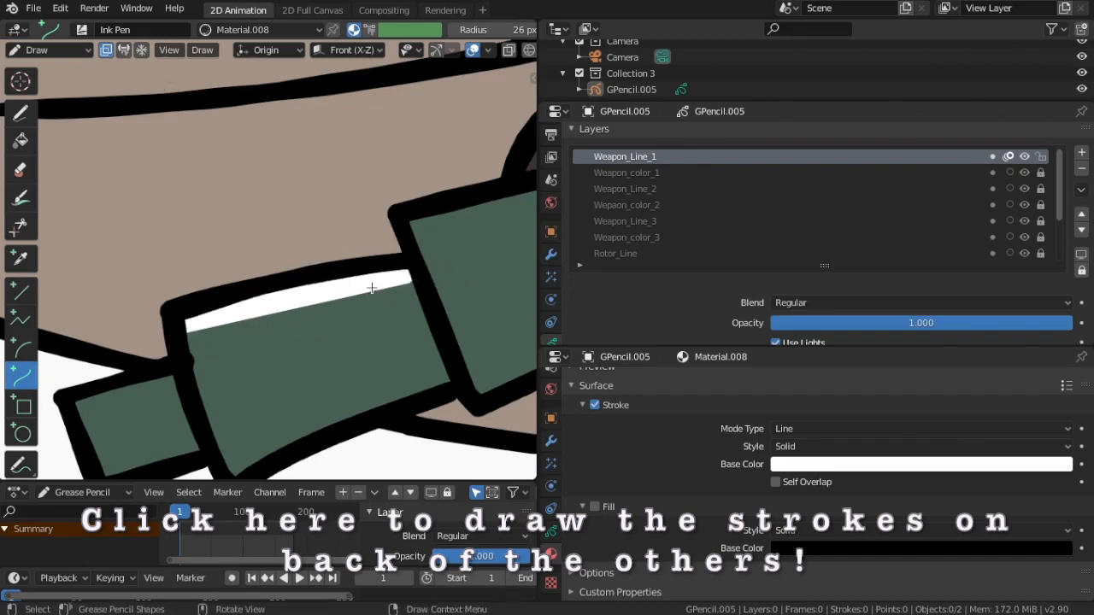
scroll(371, 288, up, 3)
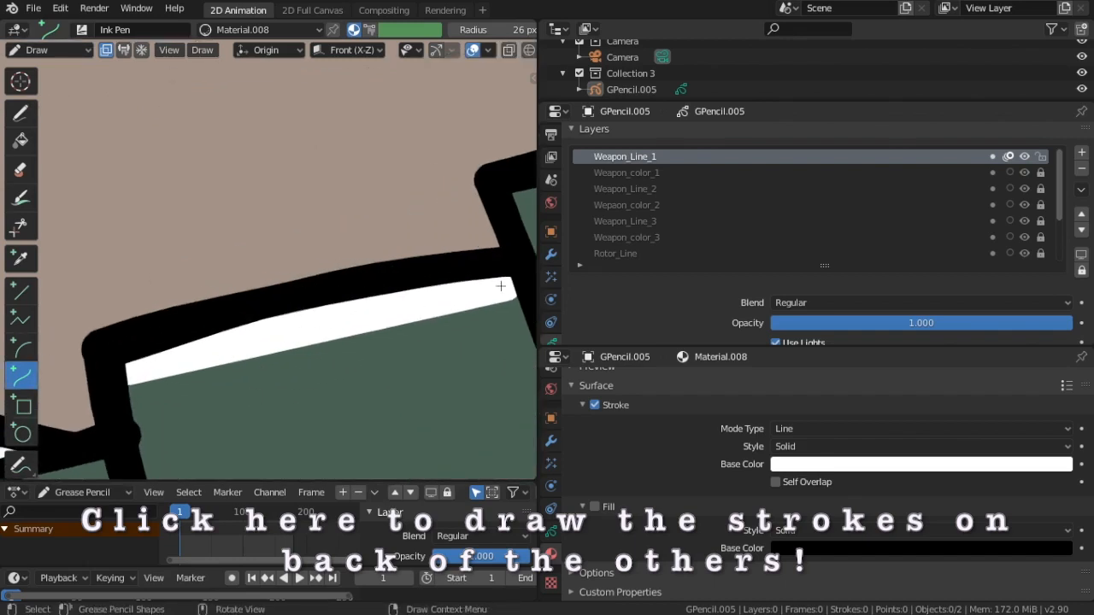
scroll(501, 286, down, 2)
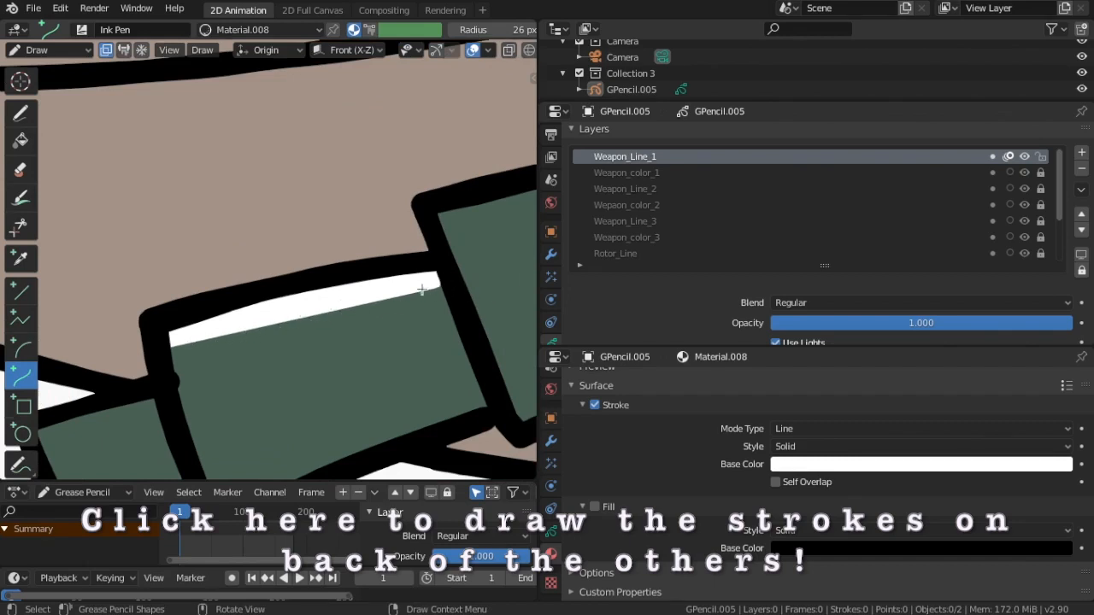
Step: Make the white highlight material mostly transparent by lowering its stroke base colour's alpha
click(947, 466)
mouse_move(1037, 442)
mouse_down()
mouse_move(935, 442)
mouse_move(947, 442)
mouse_up()
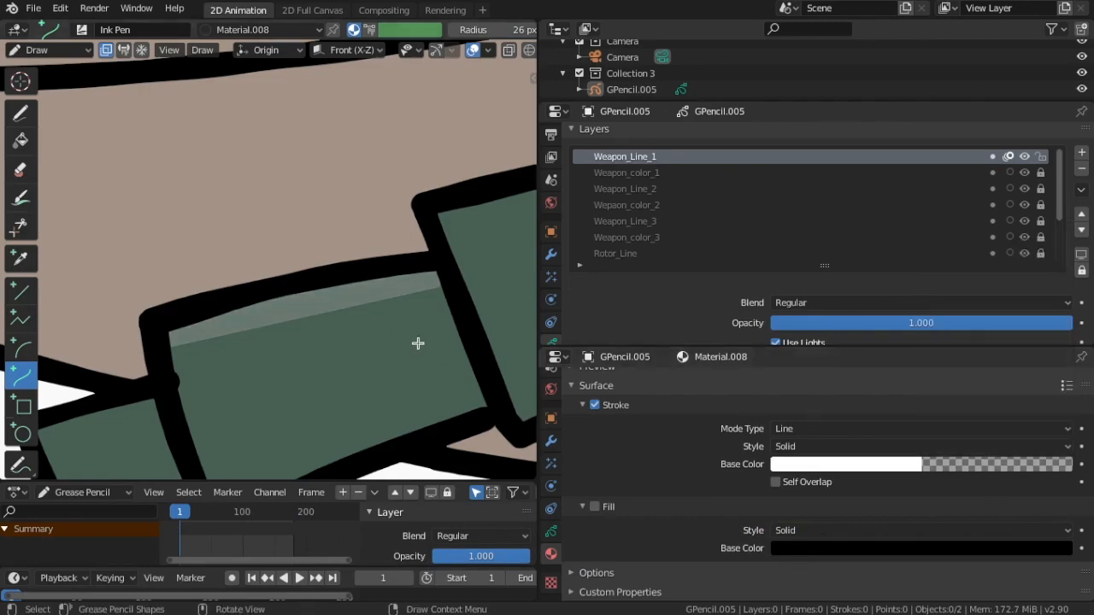
scroll(371, 335, down, 6)
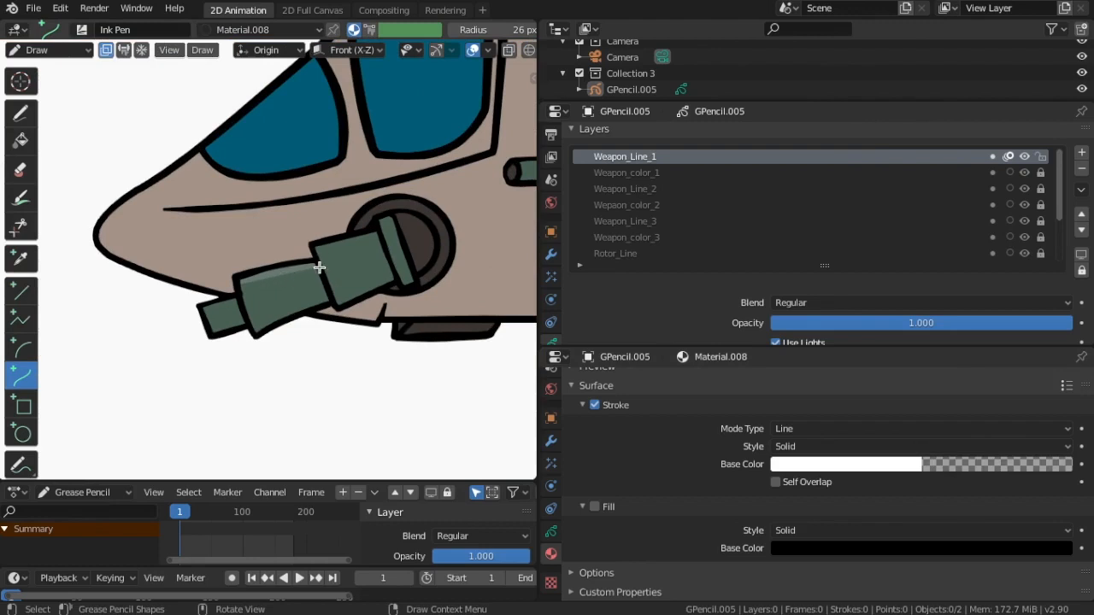
scroll(289, 339, up, 2)
scroll(368, 289, down, 2)
scroll(373, 281, up, 3)
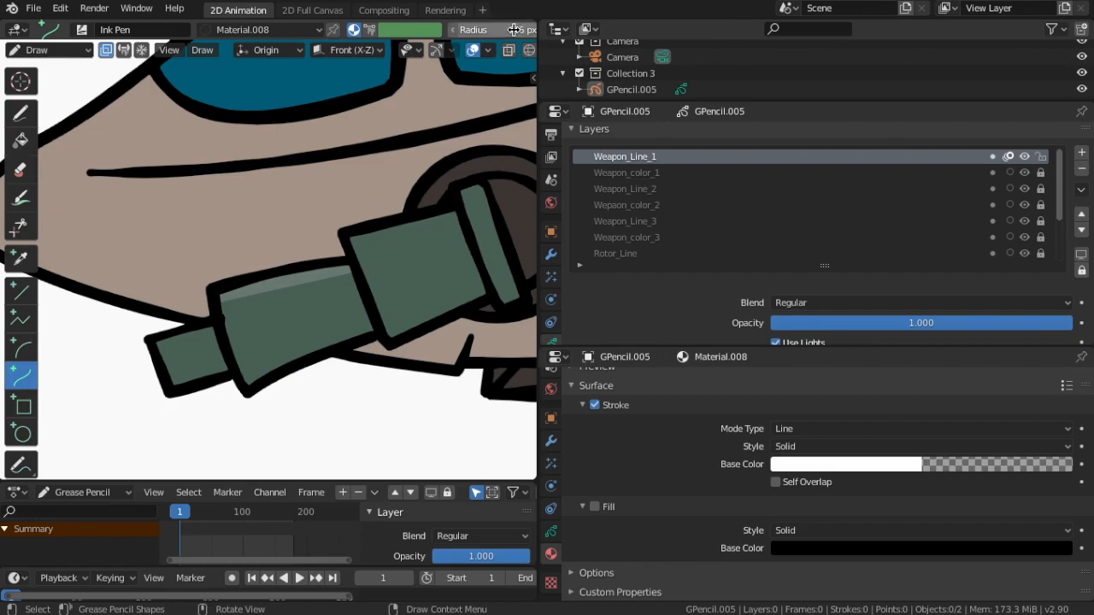
Step: Set the brush radius to 43 px and draw a highlight curve across the upper end of the front gun's narrow collar
drag(491, 30, 505, 30)
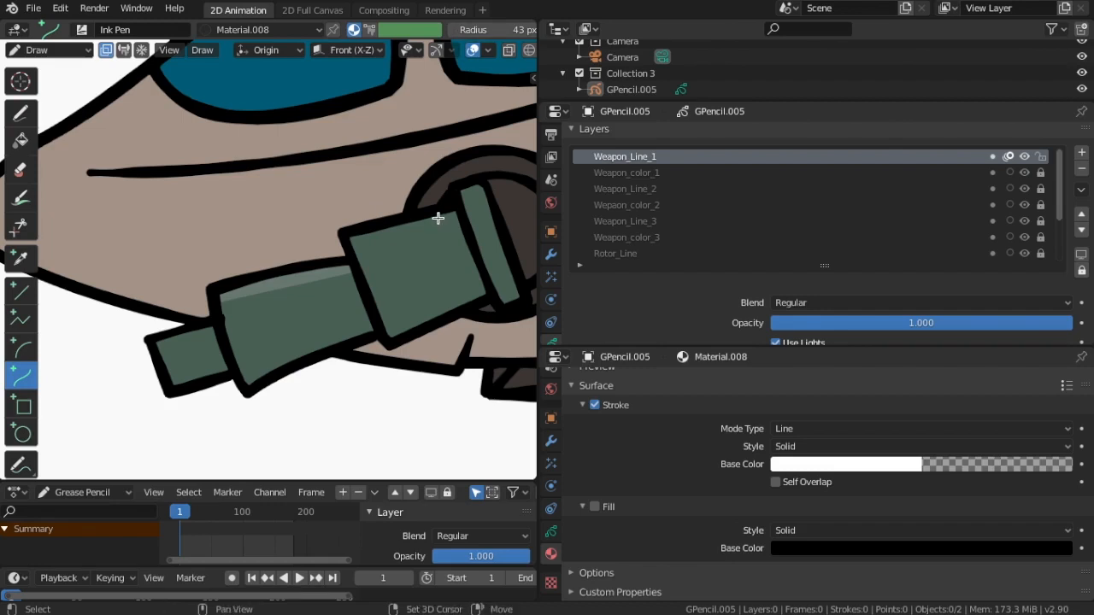
shift+middle_drag(440, 220, 268, 244)
scroll(268, 245, up, 2)
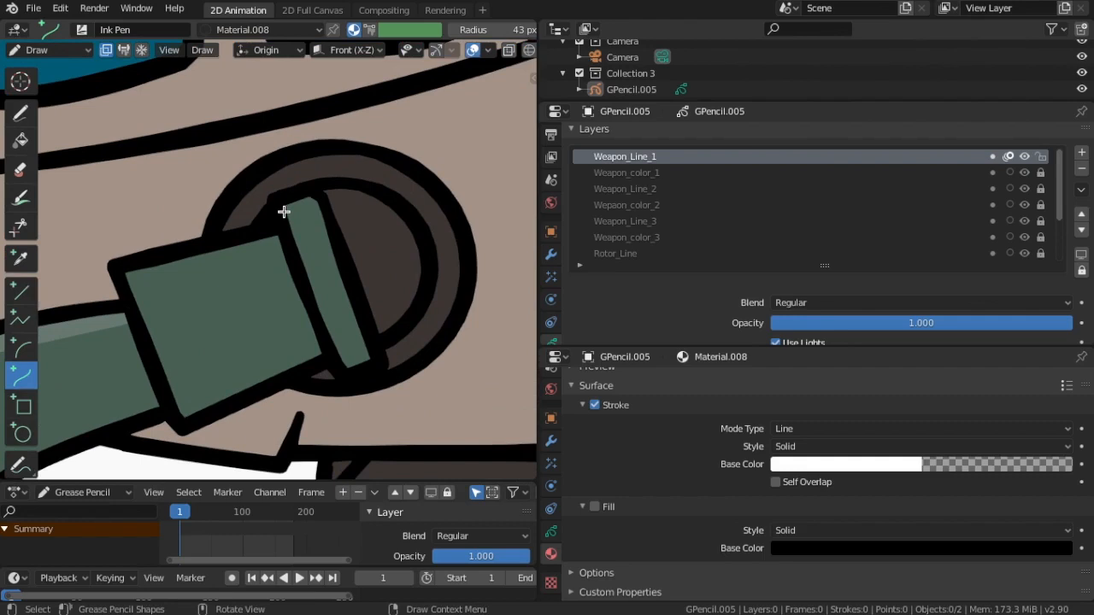
mouse_move(289, 208)
mouse_down()
mouse_move(312, 205)
mouse_move(279, 218)
mouse_up()
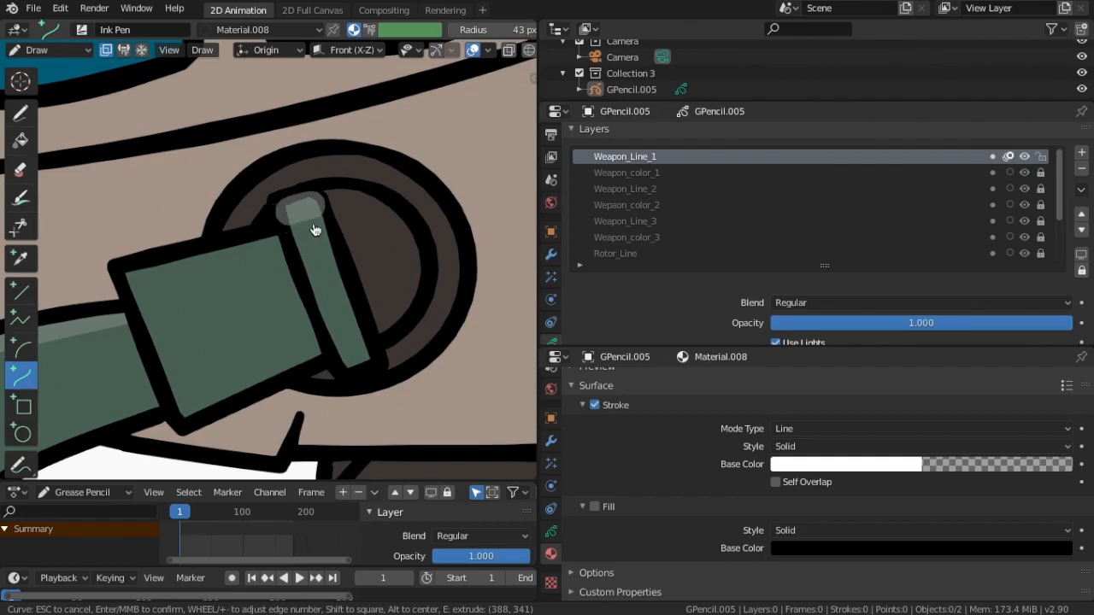
key(Return)
scroll(293, 252, down, 4)
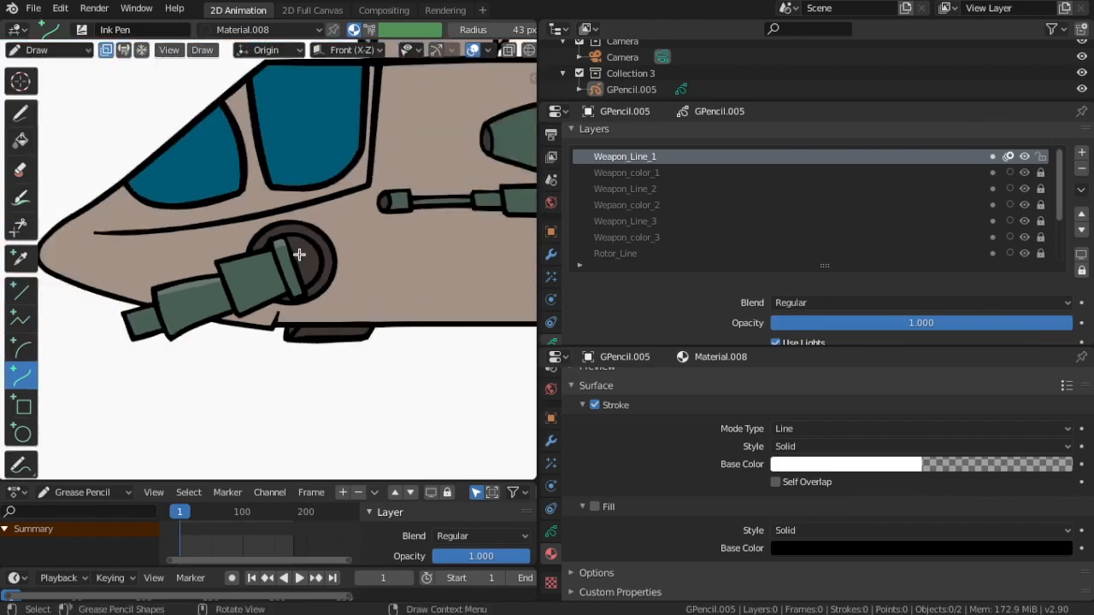
Step: Draw a highlight curve along the upper edge of the gun's rear segment, next to the collar
scroll(293, 251, up, 6)
scroll(290, 256, down, 6)
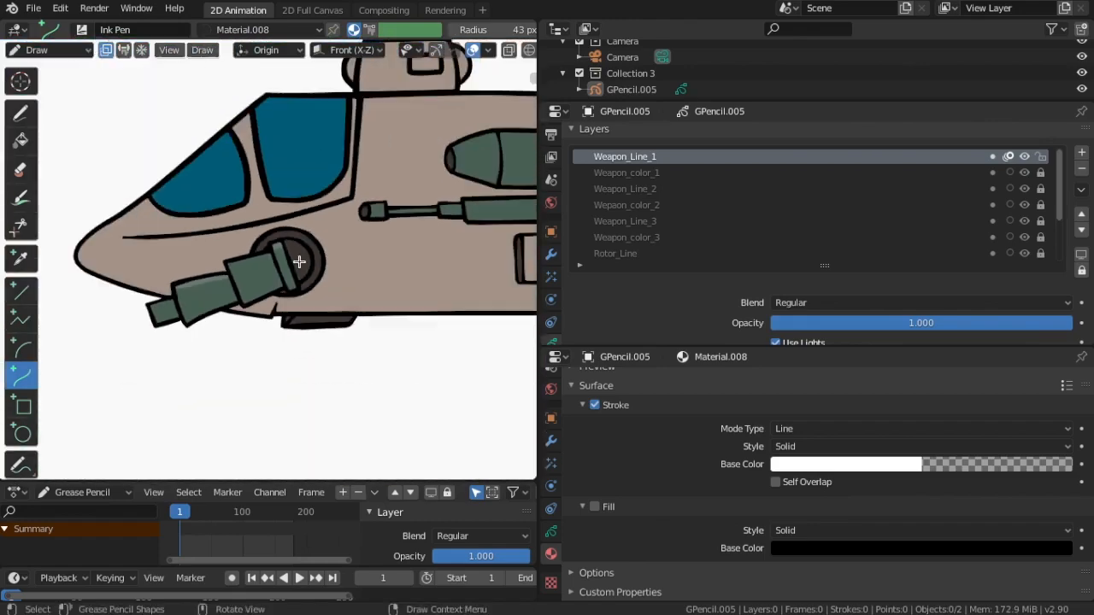
scroll(268, 266, up, 3)
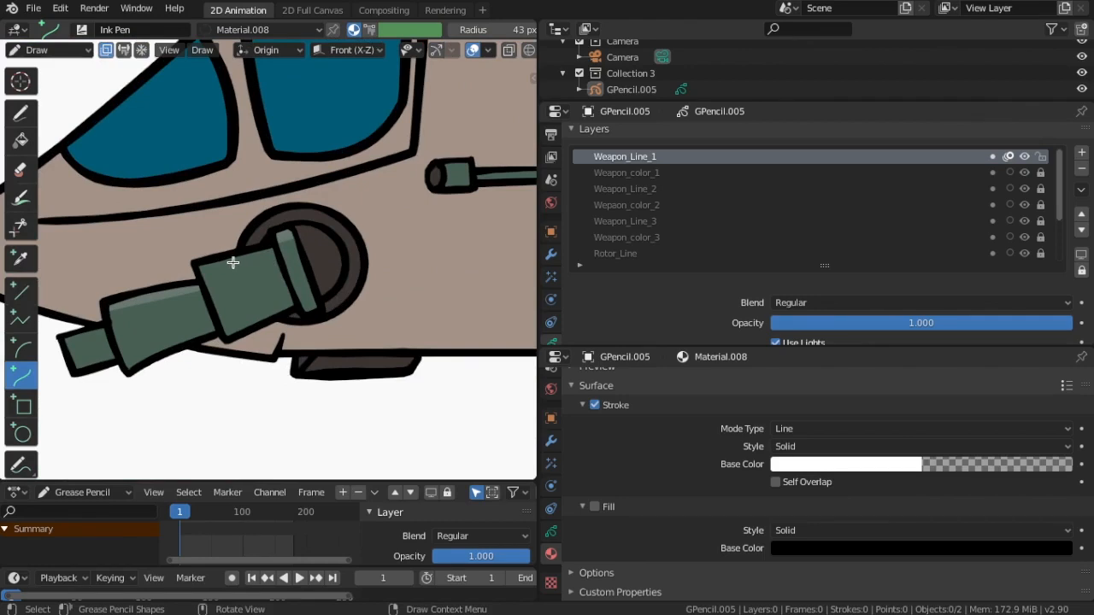
drag(226, 262, 271, 254)
key(Return)
scroll(231, 291, down, 5)
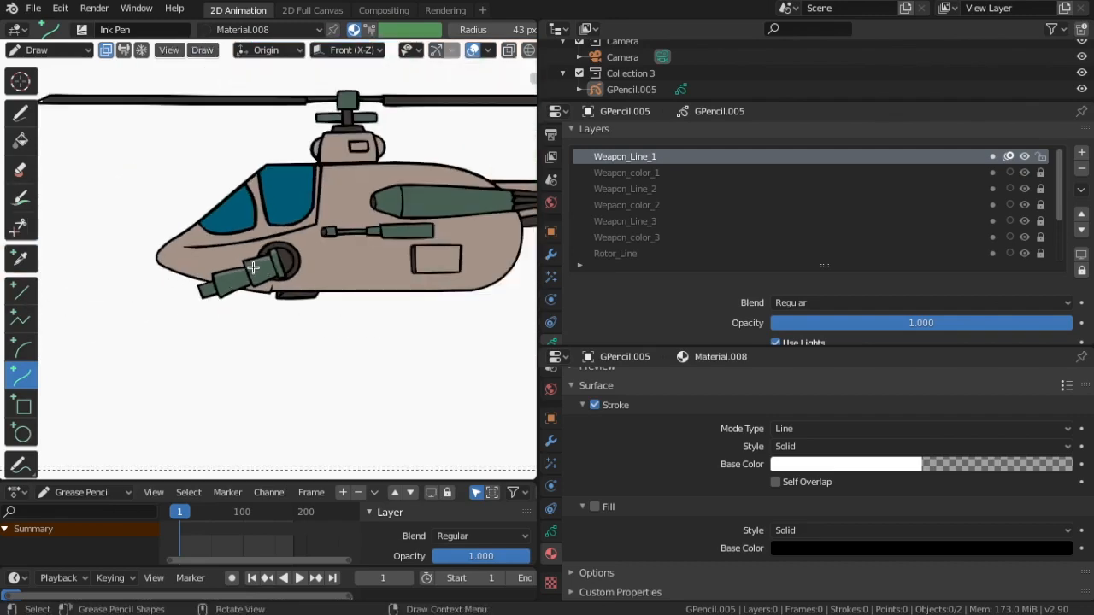
Step: Draw a highlight curve along the upper edge of the gun's small muzzle segment
scroll(254, 267, up, 5)
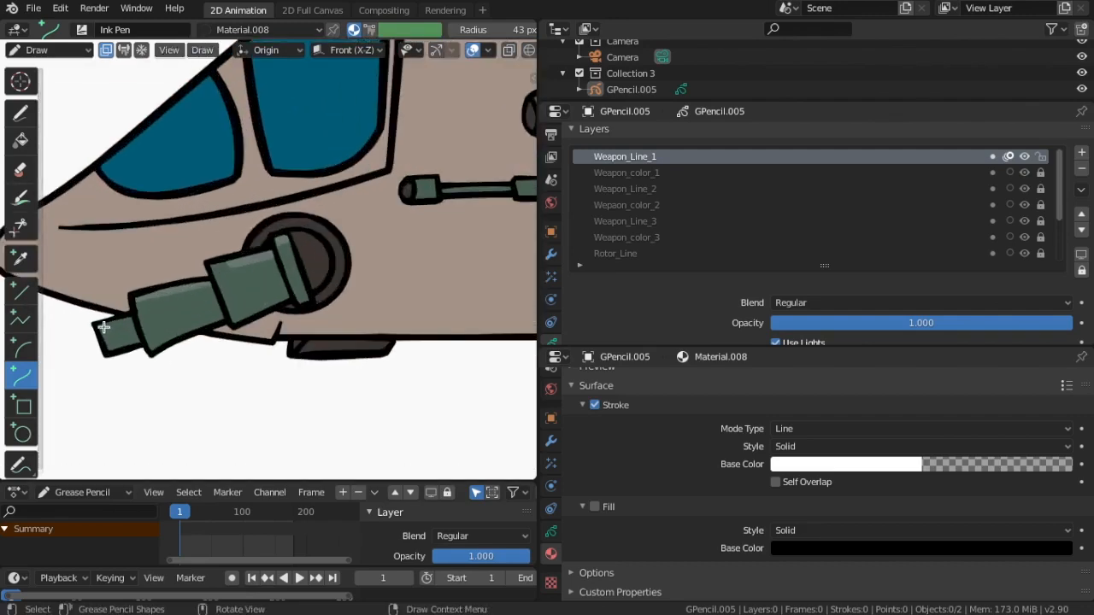
mouse_move(100, 329)
mouse_down()
mouse_move(130, 318)
mouse_move(118, 337)
mouse_up()
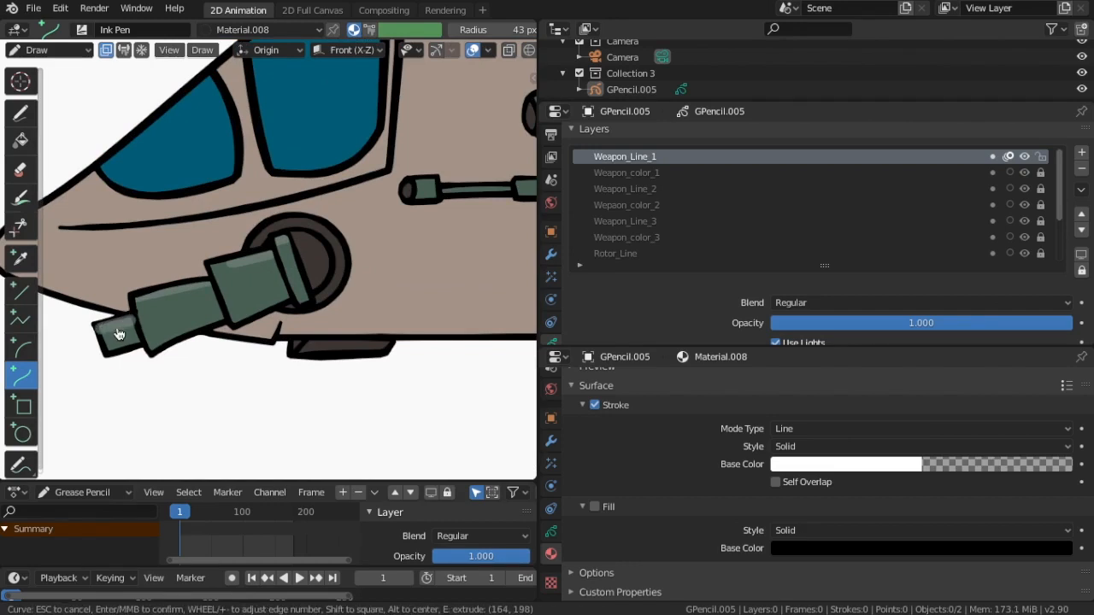
key(Escape)
scroll(154, 324, down, 5)
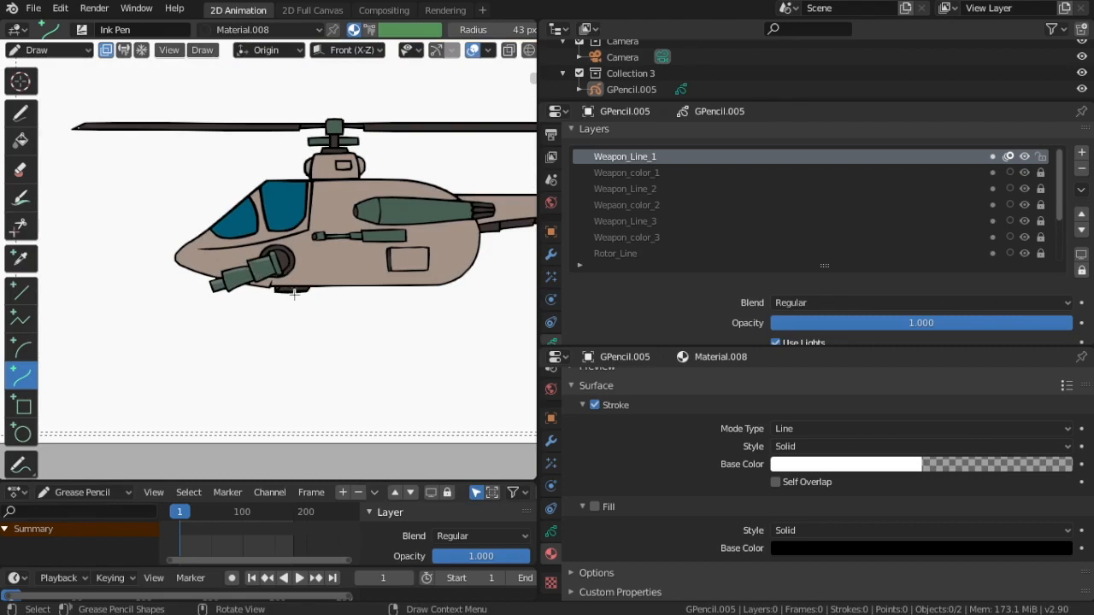
scroll(280, 305, up, 4)
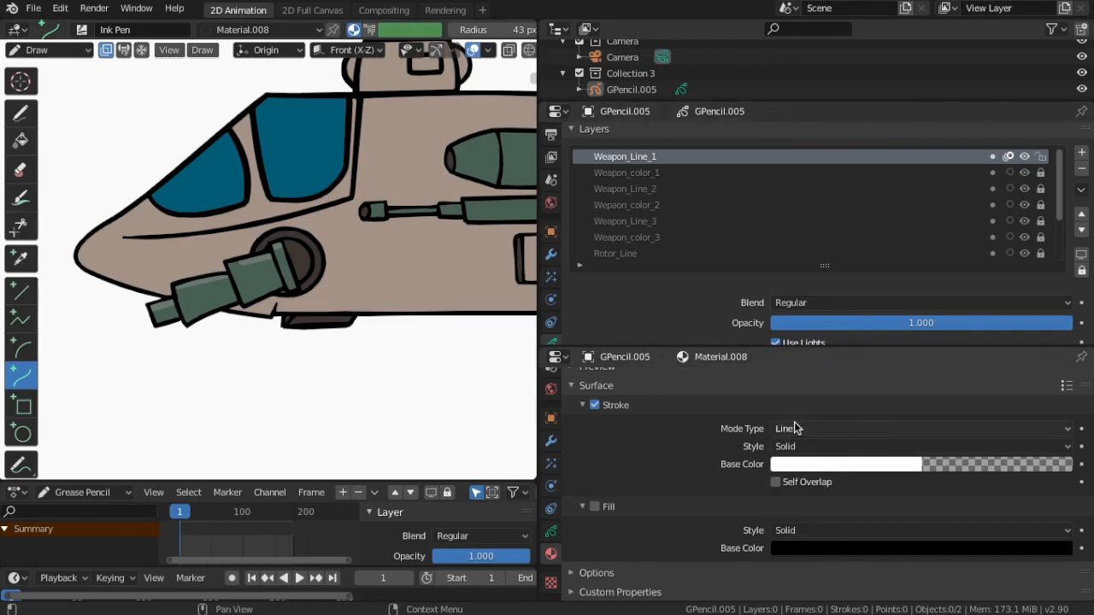
Step: Add a new material with a black solid stroke for shading the gun
scroll(713, 438, up, 4)
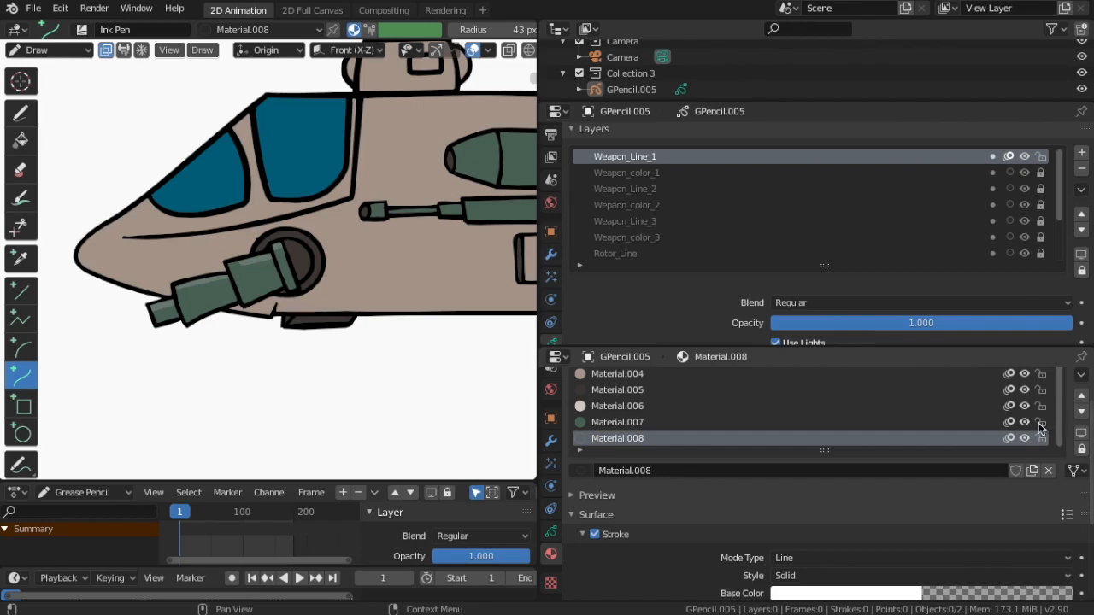
scroll(853, 411, up, 2)
scroll(852, 411, down, 2)
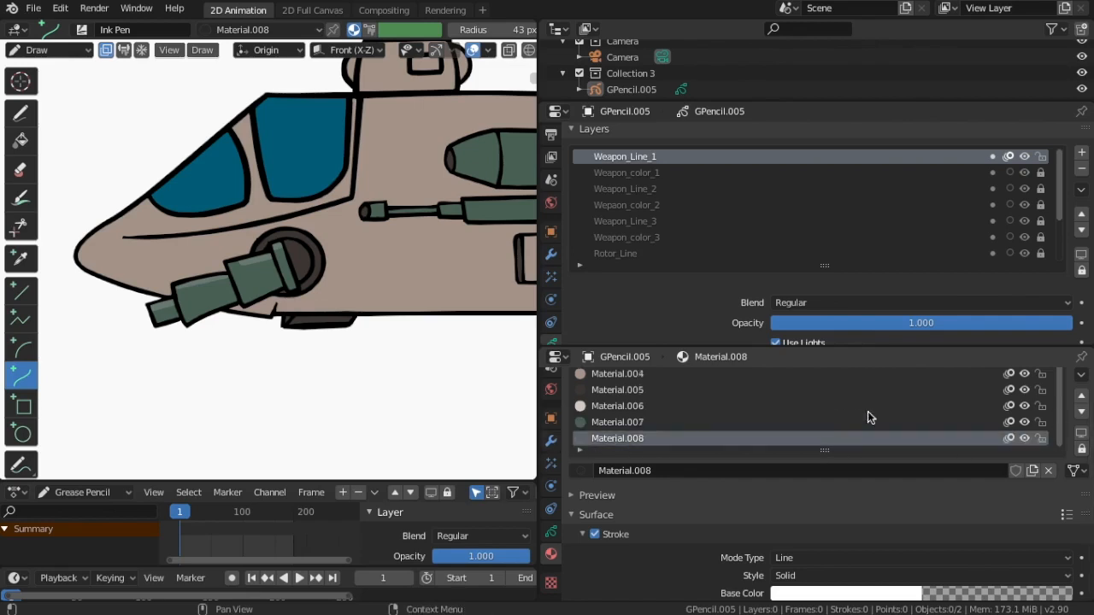
scroll(1079, 403, down, 4)
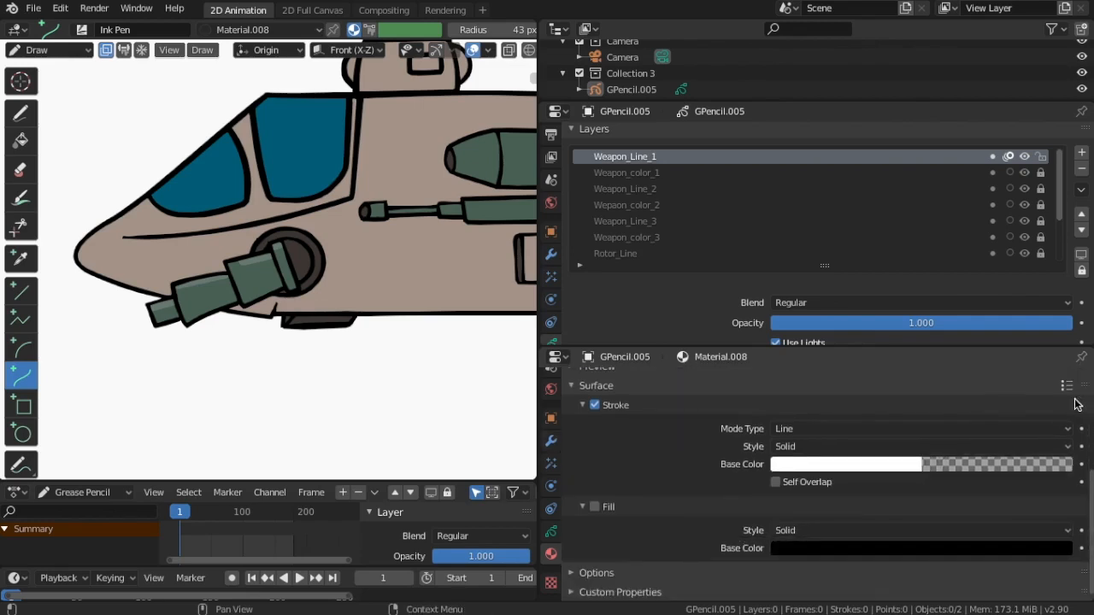
scroll(1076, 403, up, 4)
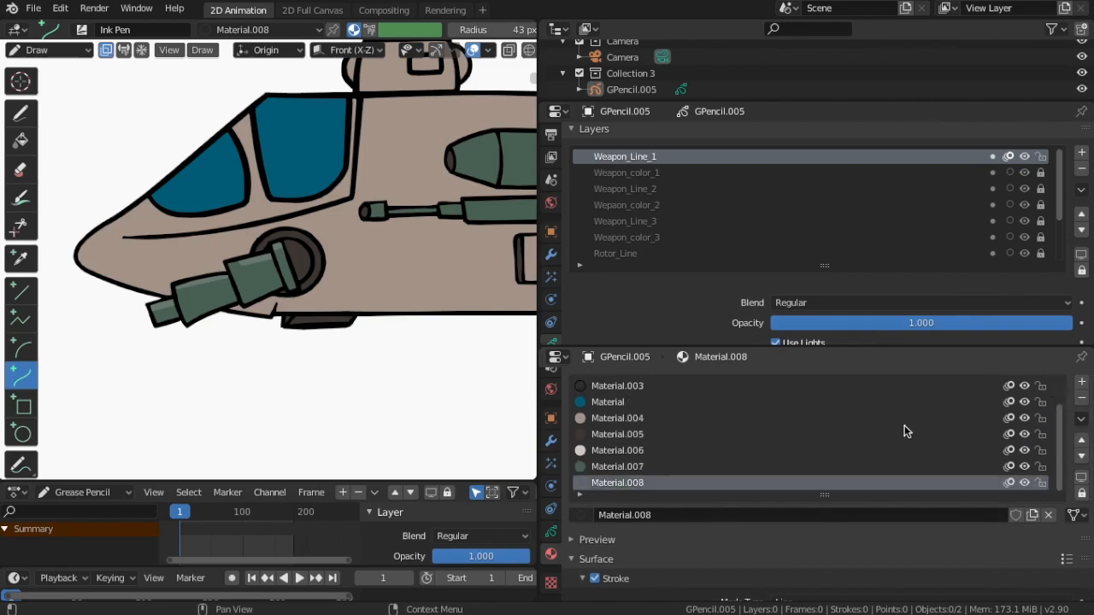
click(1082, 381)
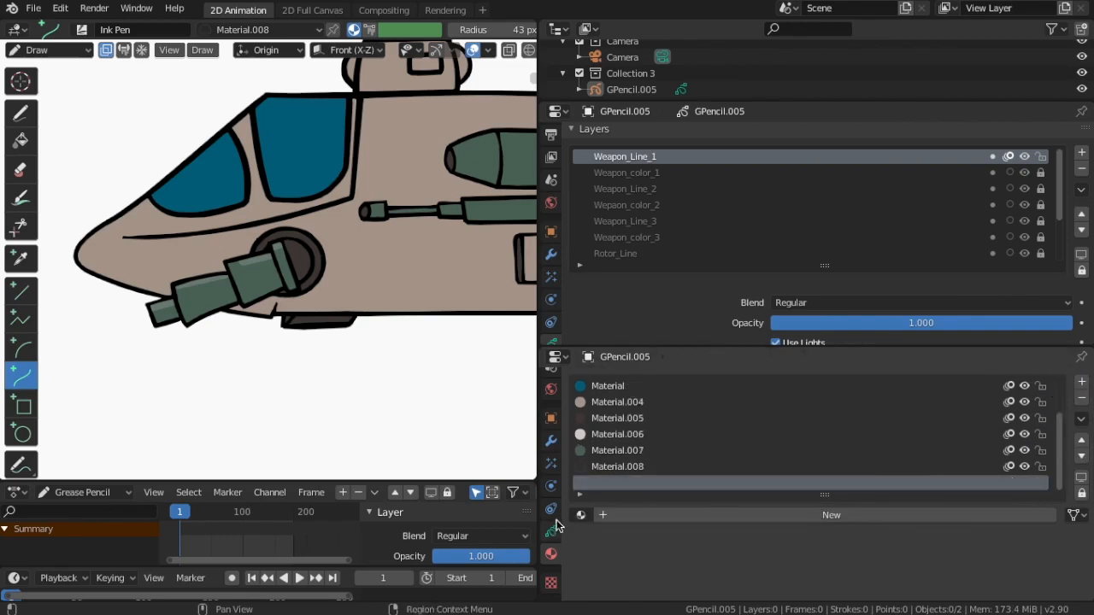
click(782, 517)
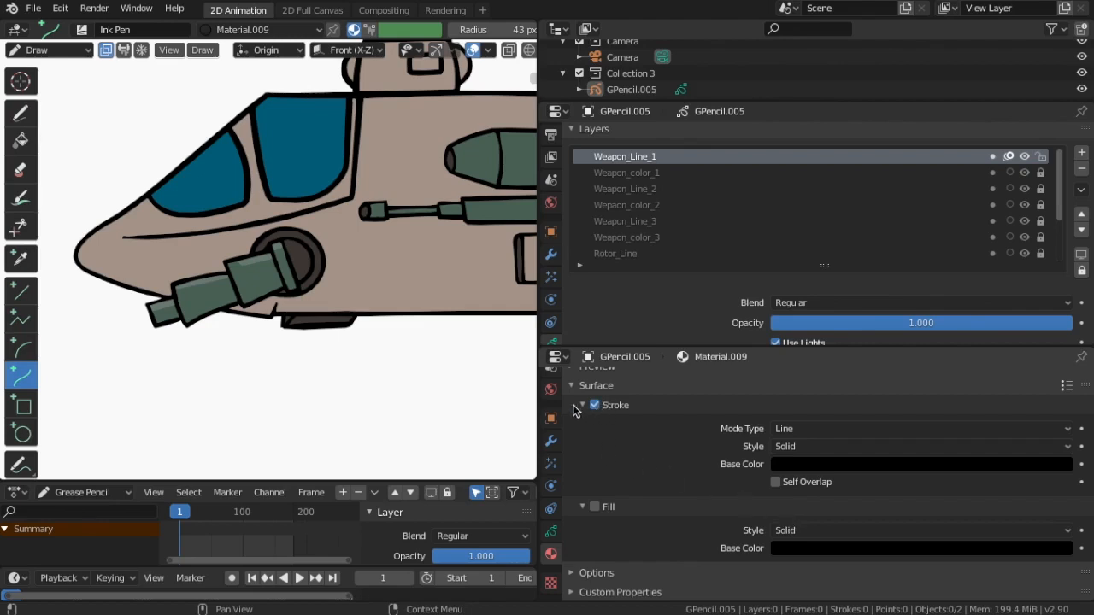
click(941, 468)
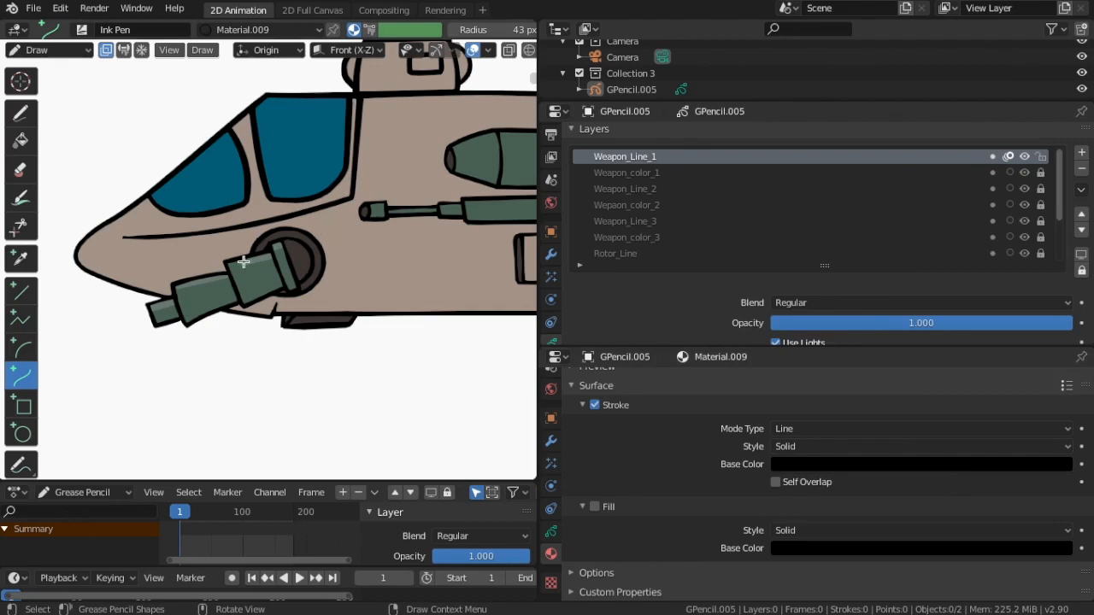
Step: Set the brush radius to 63 px for the gun's shadow strokes
scroll(243, 263, up, 4)
scroll(308, 315, down, 2)
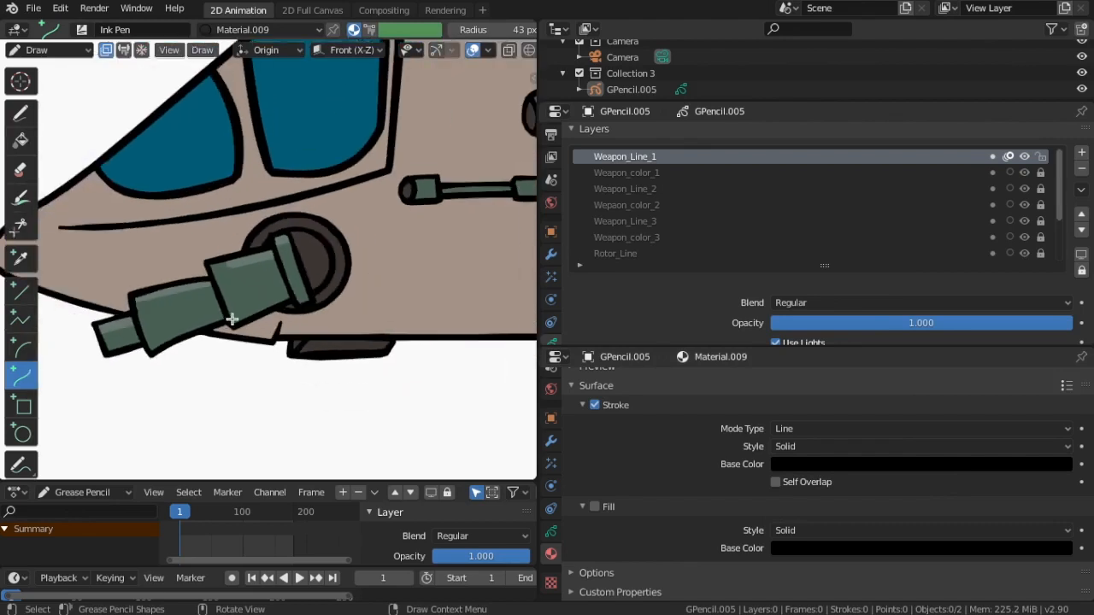
drag(513, 29, 532, 29)
drag(231, 319, 283, 297)
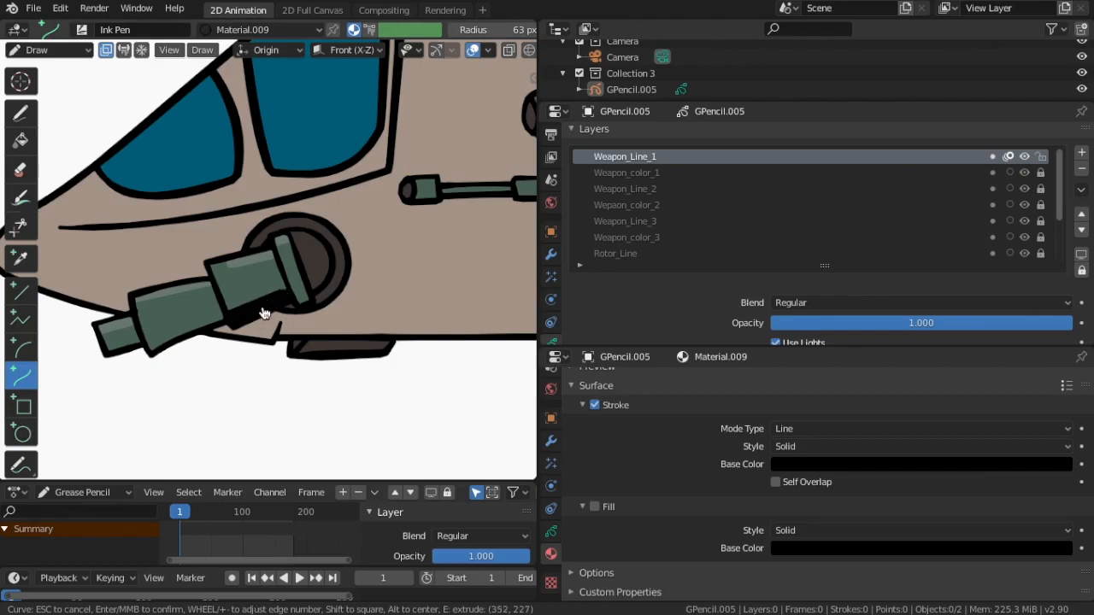
key(Return)
scroll(261, 305, up, 6)
scroll(262, 305, down, 1)
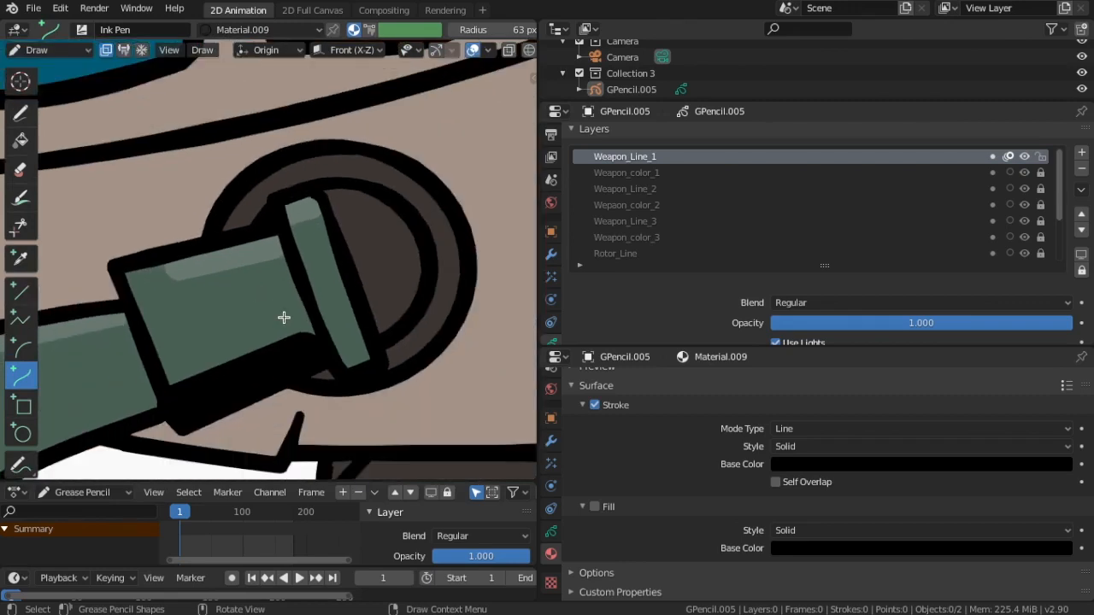
key(ctrl+z)
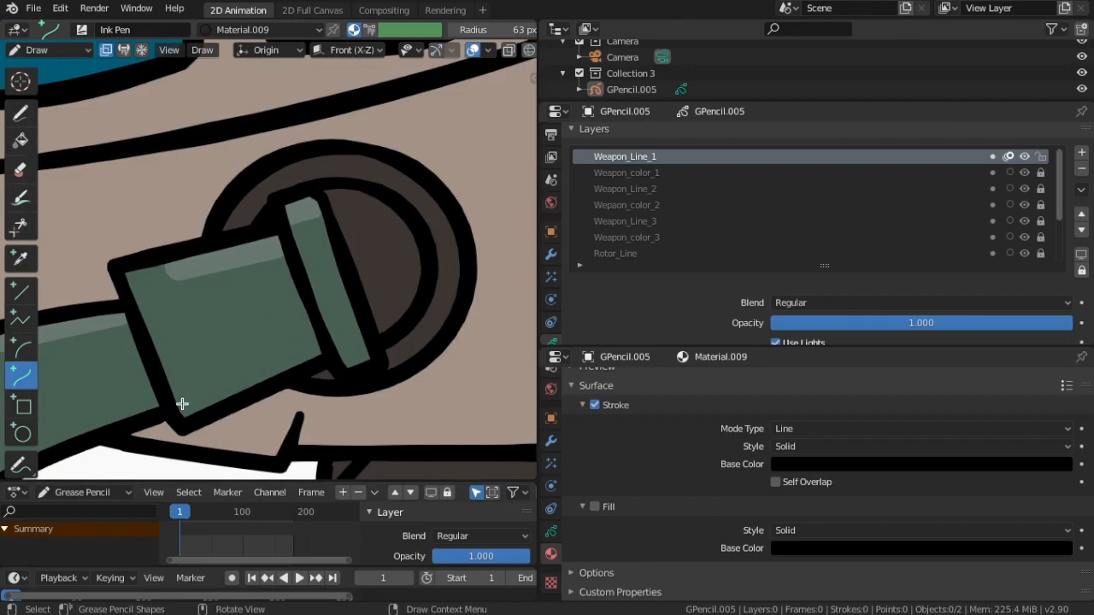
Step: Draw a black shadow curve along the lower edge of the gun's rear segment and make the stroke base colour semi-transparent
drag(174, 410, 312, 352)
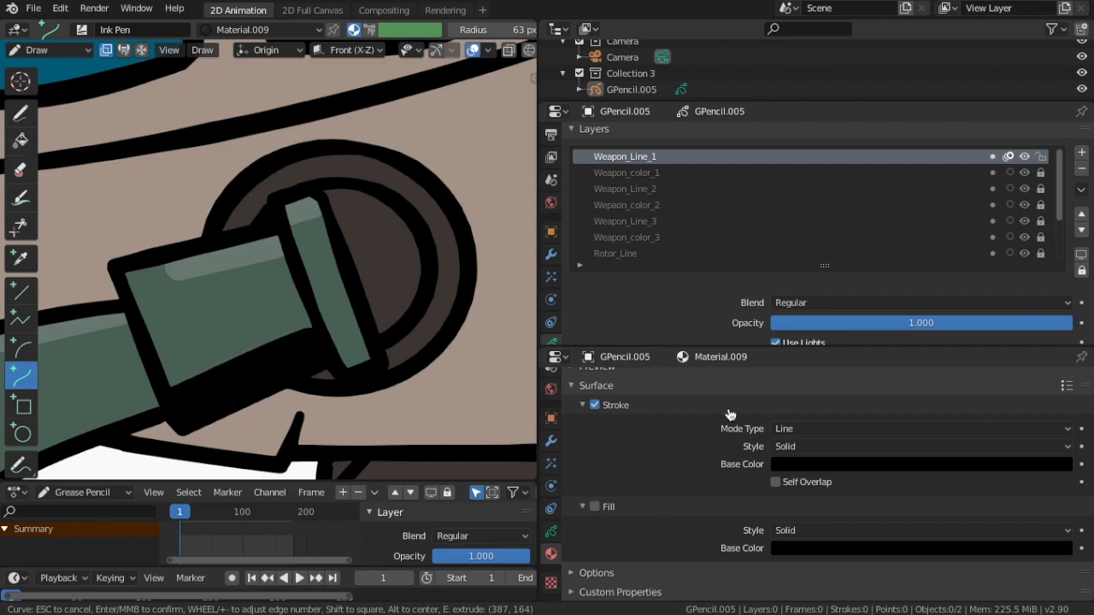
middle_click(166, 328)
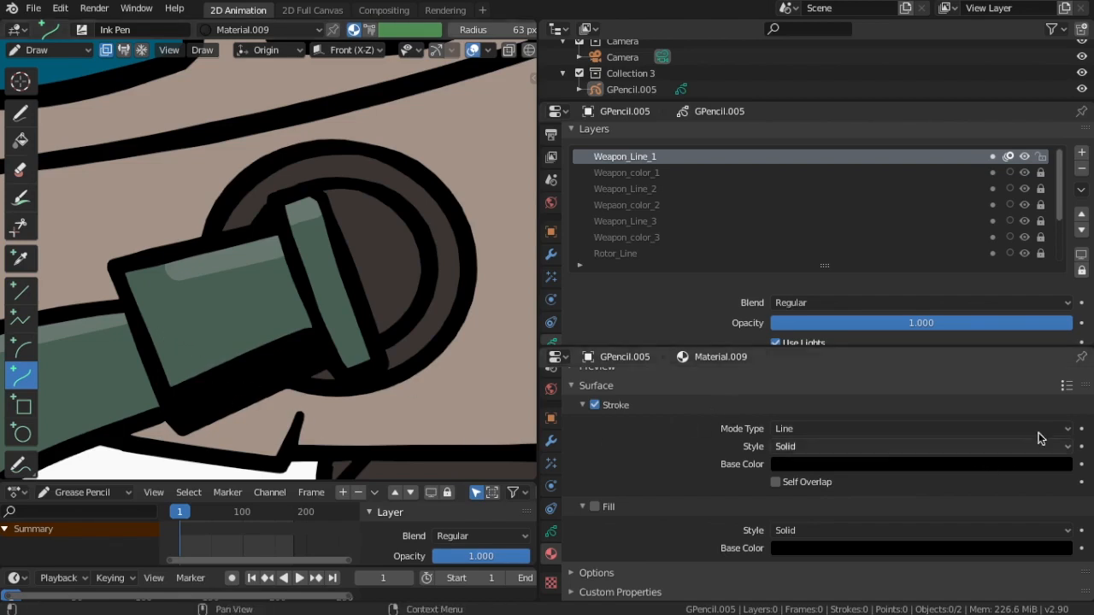
click(913, 464)
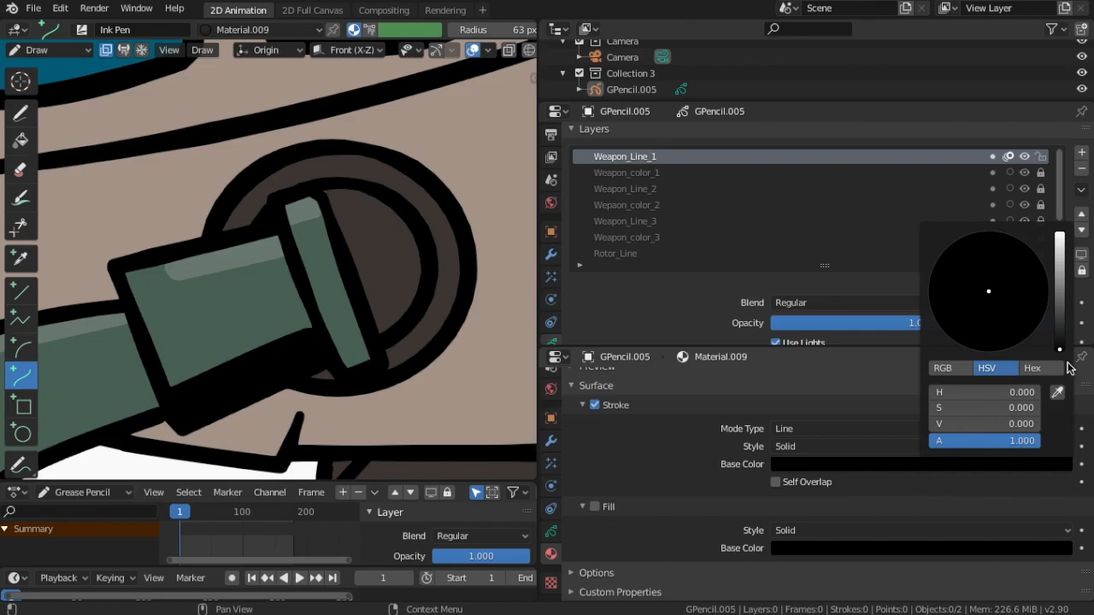
drag(1009, 455, 983, 455)
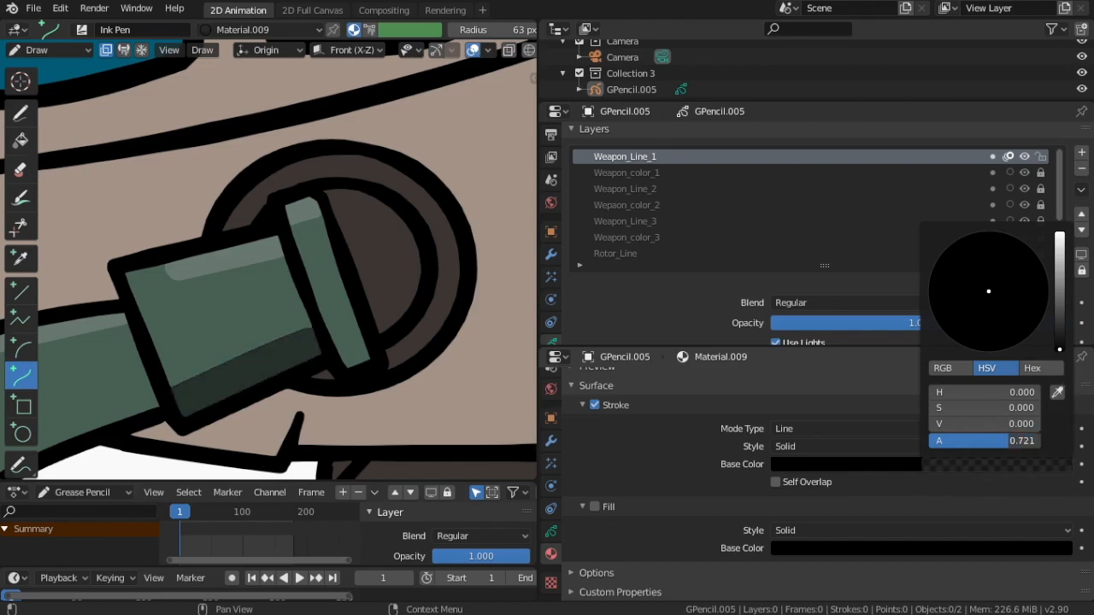
mouse_move(1009, 440)
mouse_down()
mouse_move(1031, 440)
mouse_move(998, 440)
mouse_up()
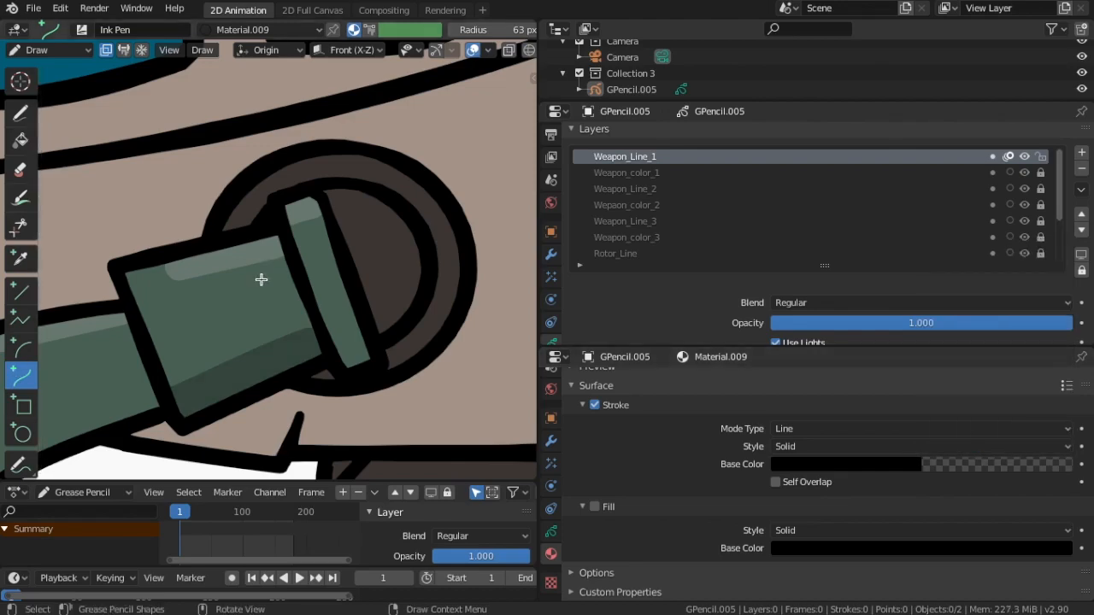
Step: Draw a shadow curve over the lower half of the gun's narrow collar
scroll(205, 321, down, 5)
scroll(199, 325, up, 2)
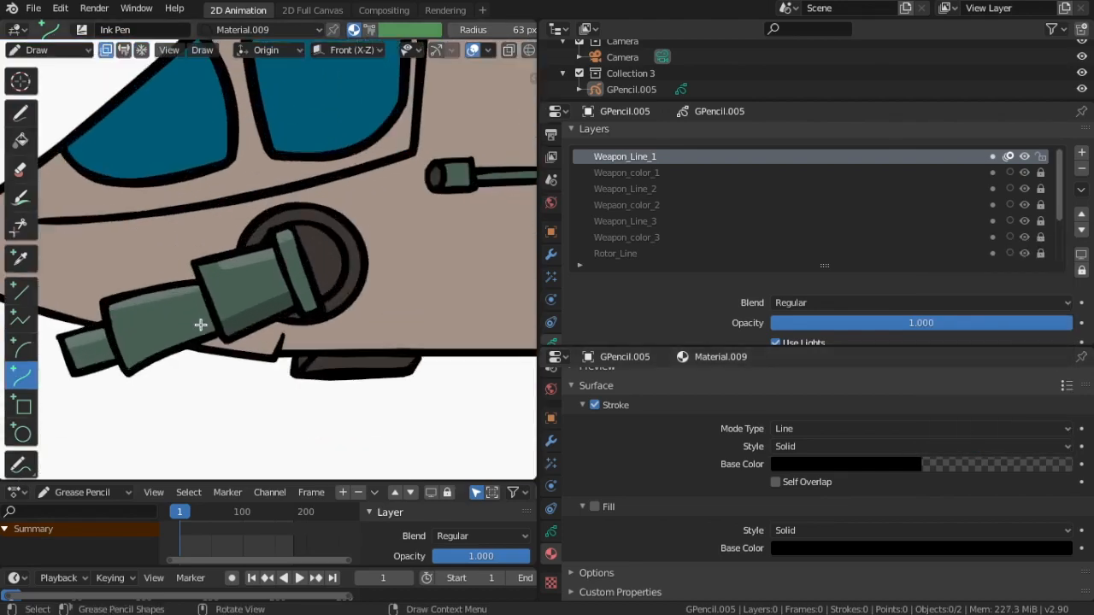
scroll(199, 324, down, 1)
scroll(254, 306, up, 5)
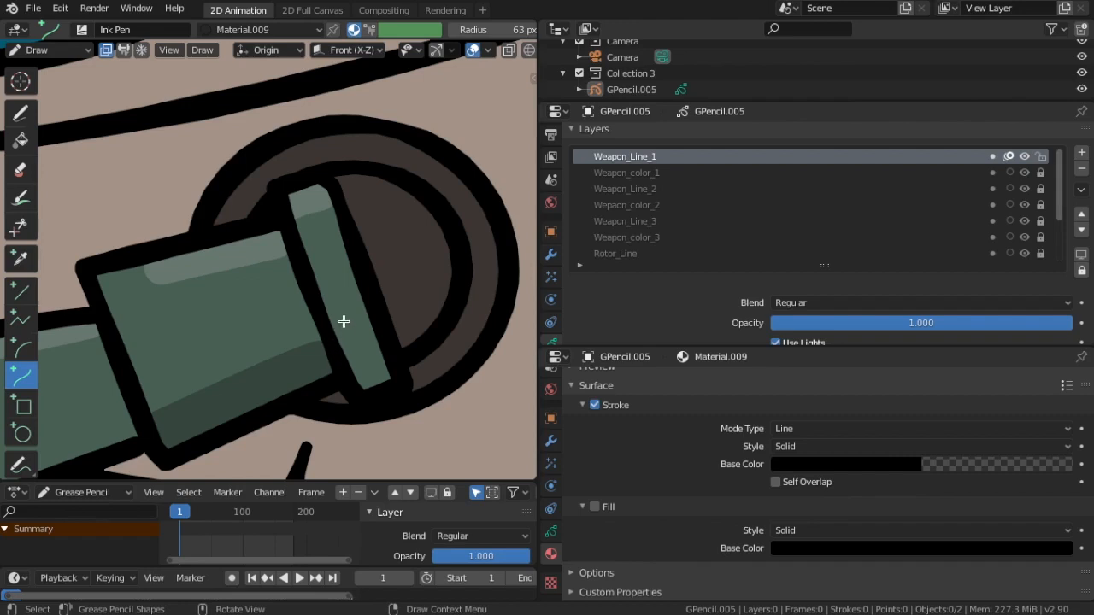
drag(343, 321, 376, 369)
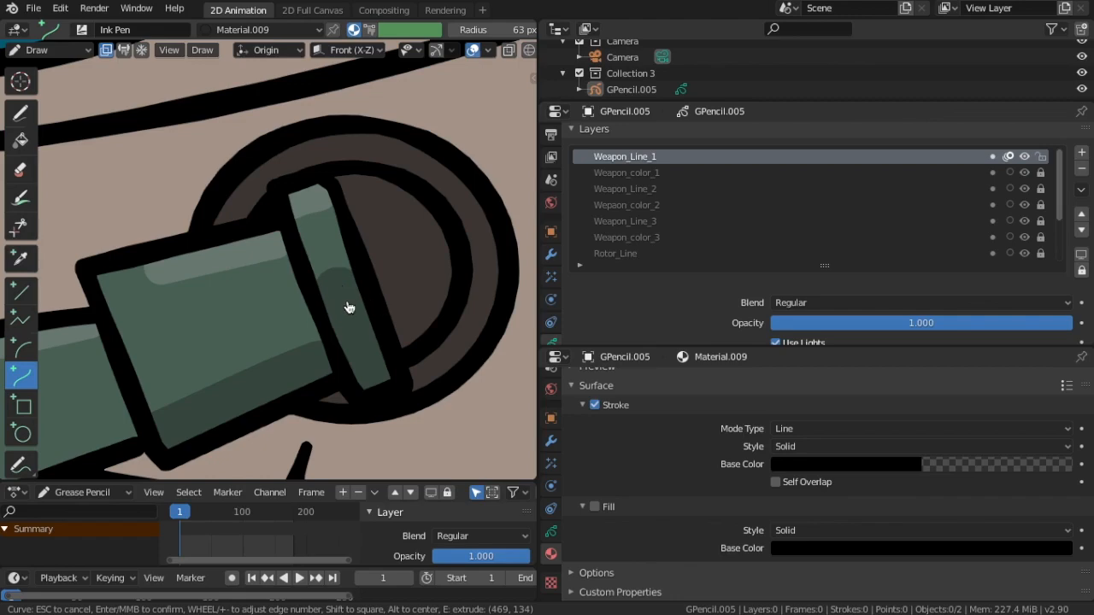
key(Escape)
scroll(231, 349, down, 6)
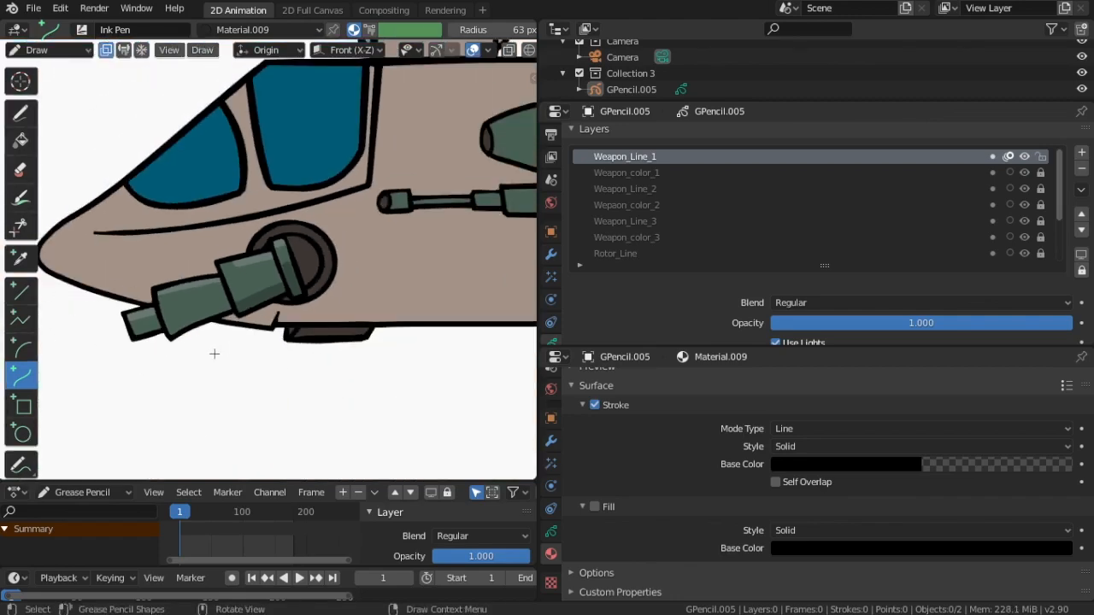
scroll(176, 361, up, 3)
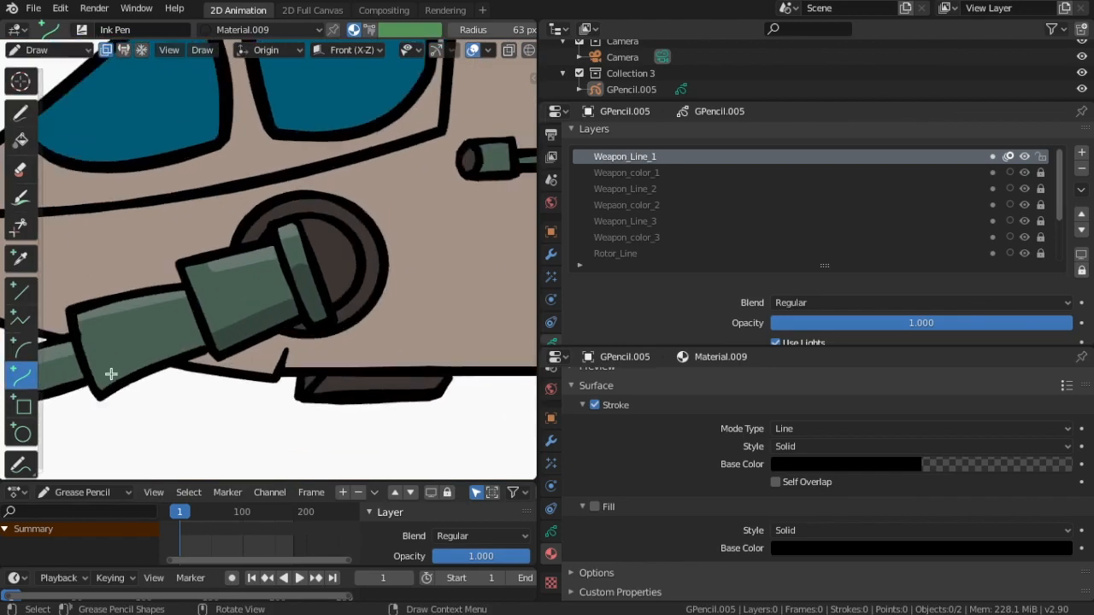
Step: Draw a black shadow curve along the lower edge of the front gun's middle segment
drag(98, 384, 190, 342)
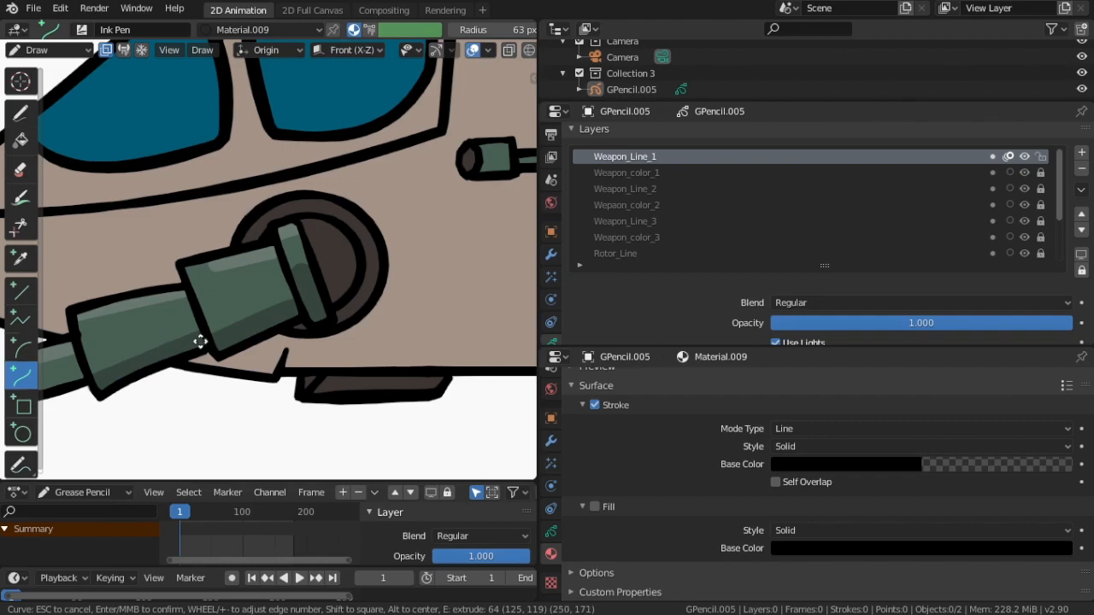
drag(201, 341, 202, 341)
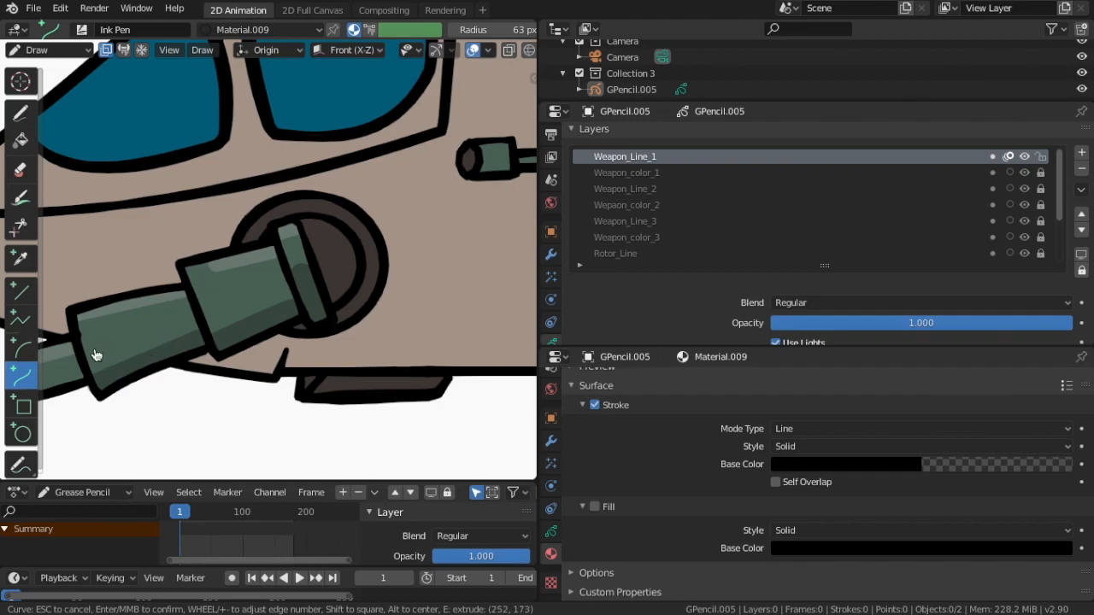
key(Return)
scroll(248, 377, down, 3)
scroll(231, 376, up, 3)
scroll(222, 377, down, 1)
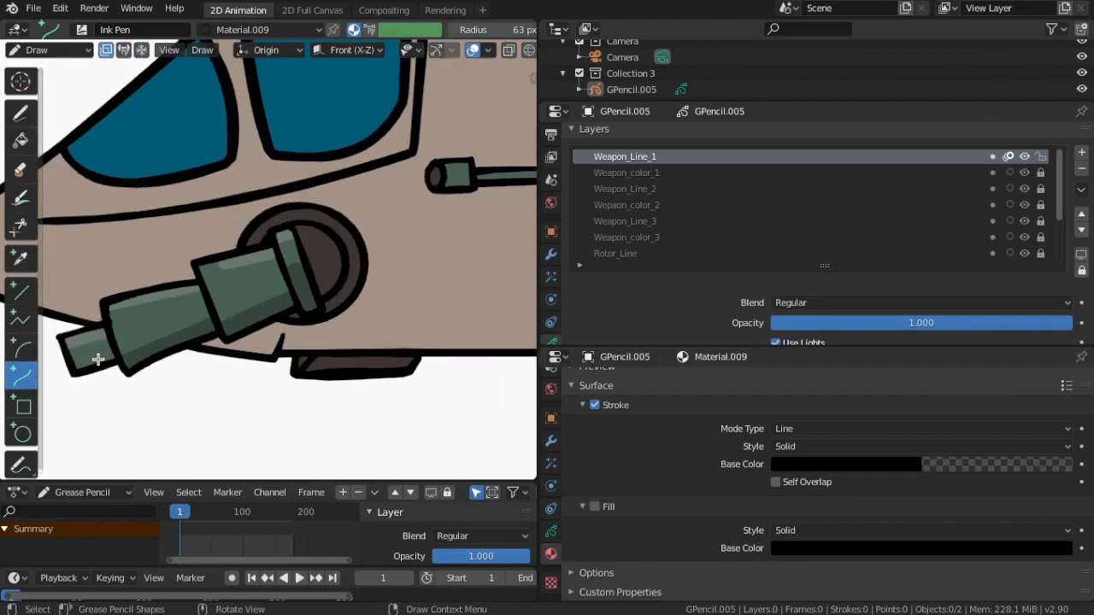
Step: Draw a black shadow curve over the lower half of the front gun's short muzzle segment
drag(98, 360, 111, 355)
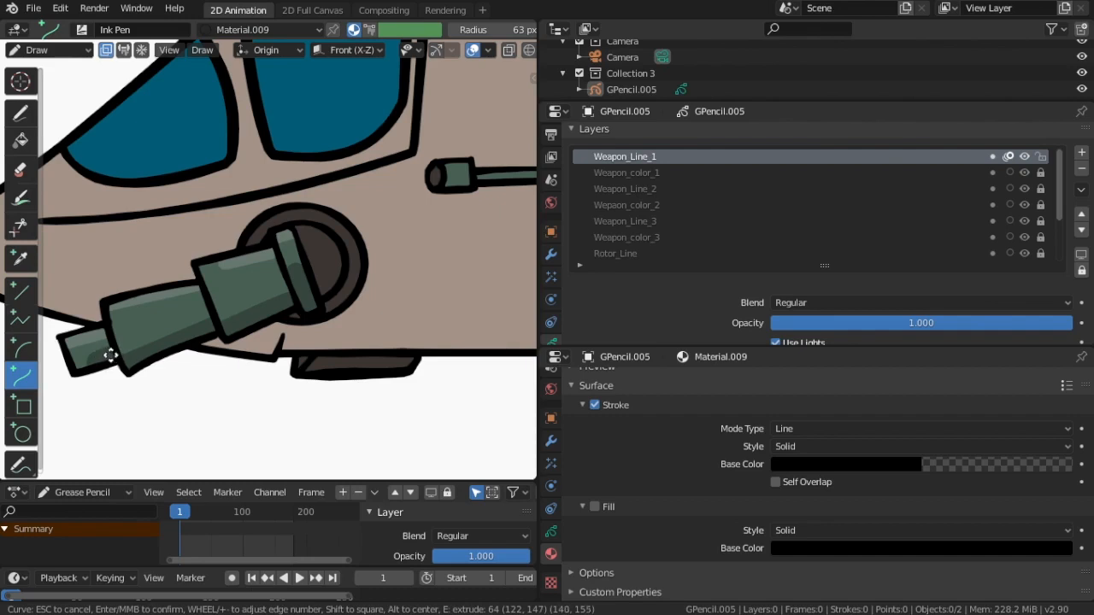
drag(112, 357, 100, 356)
key(Return)
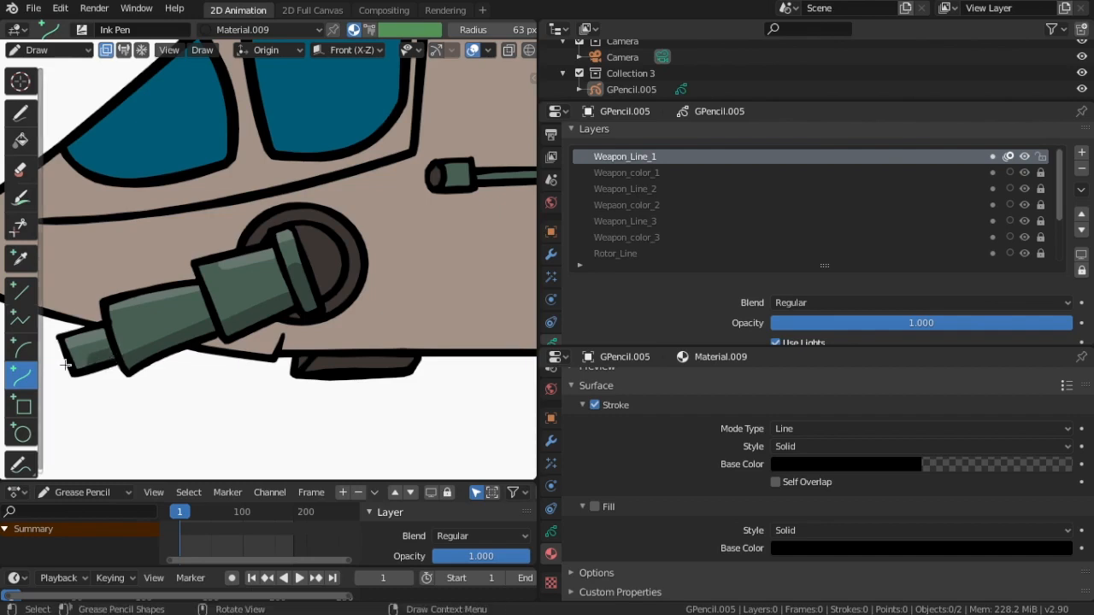
scroll(145, 361, down, 5)
scroll(255, 341, down, 1)
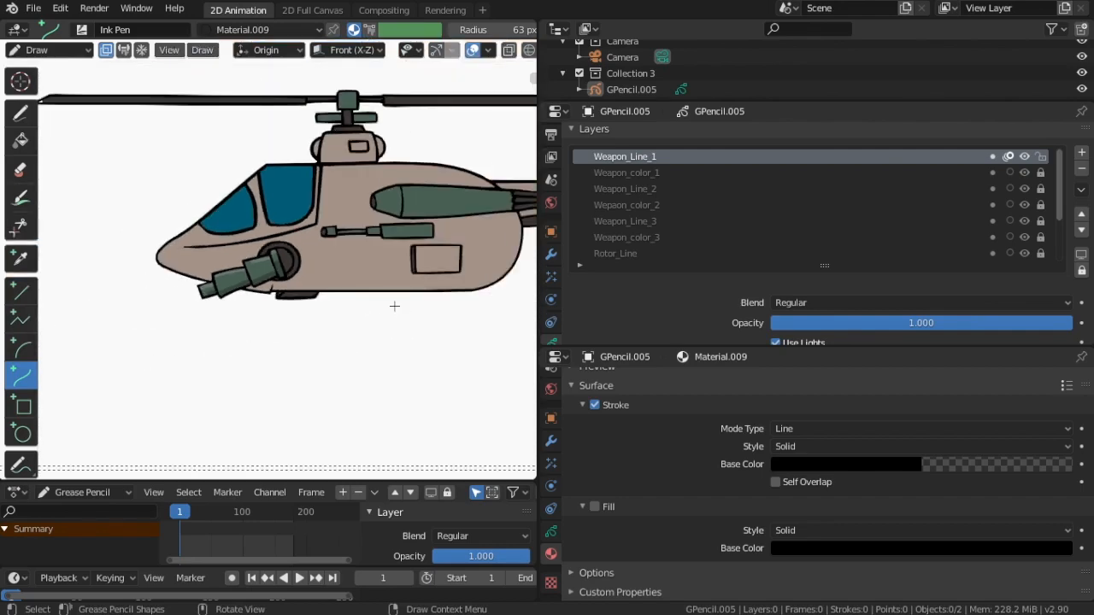
scroll(389, 301, up, 4)
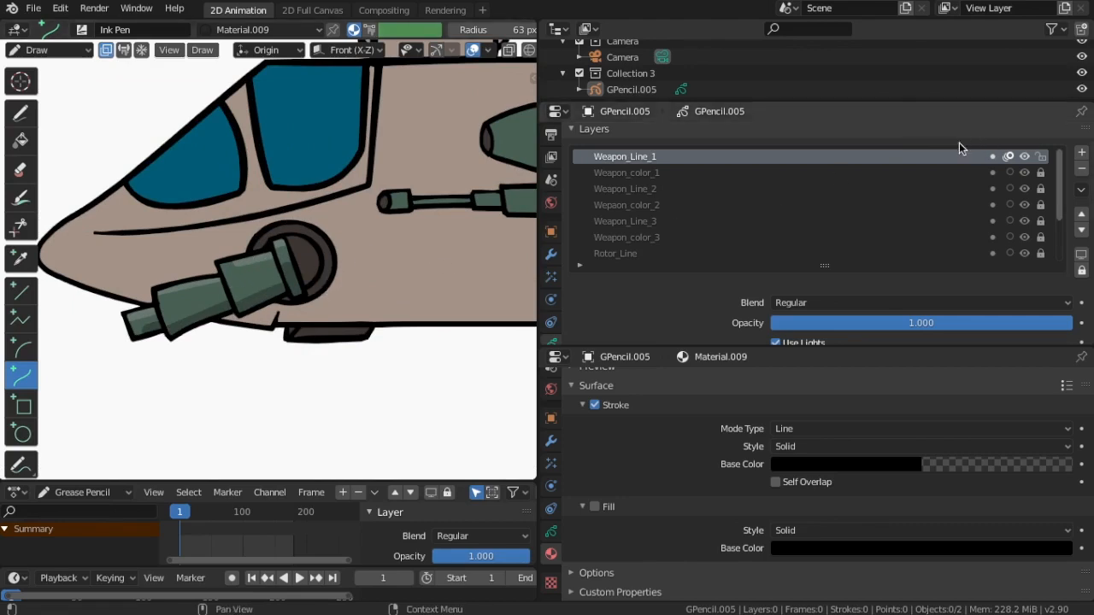
click(1025, 157)
click(1025, 157)
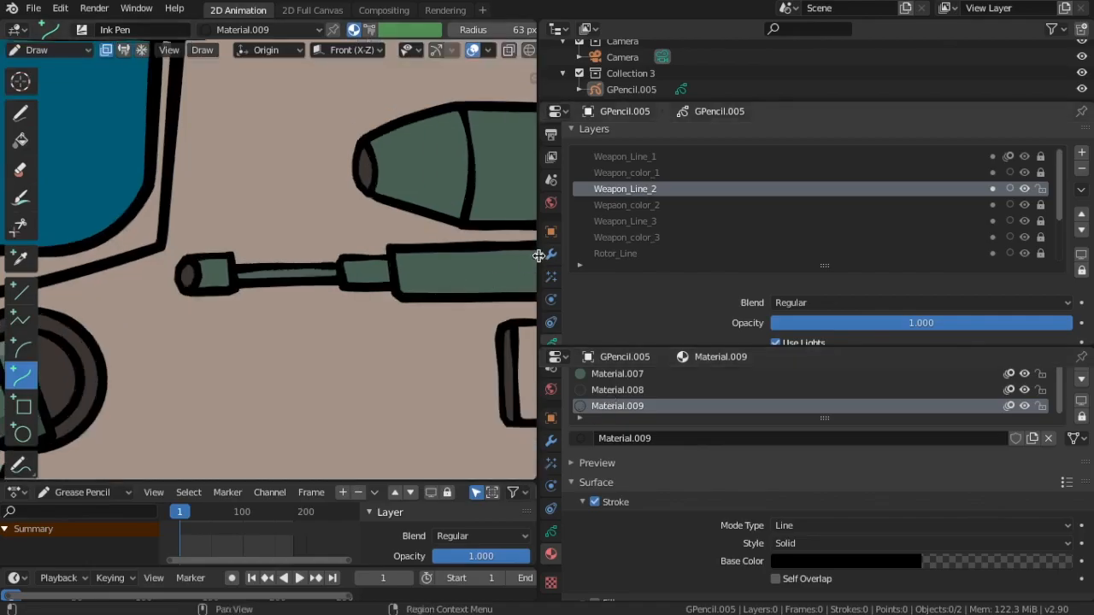
Step: On the Weapon_Line_2 layer, draw black shadow curves over the lower half of the side gun's main body and its narrow collar
scroll(680, 228, up, 3)
shift+middle_drag(680, 228, 473, 221)
drag(395, 298, 636, 297)
middle_click(635, 296)
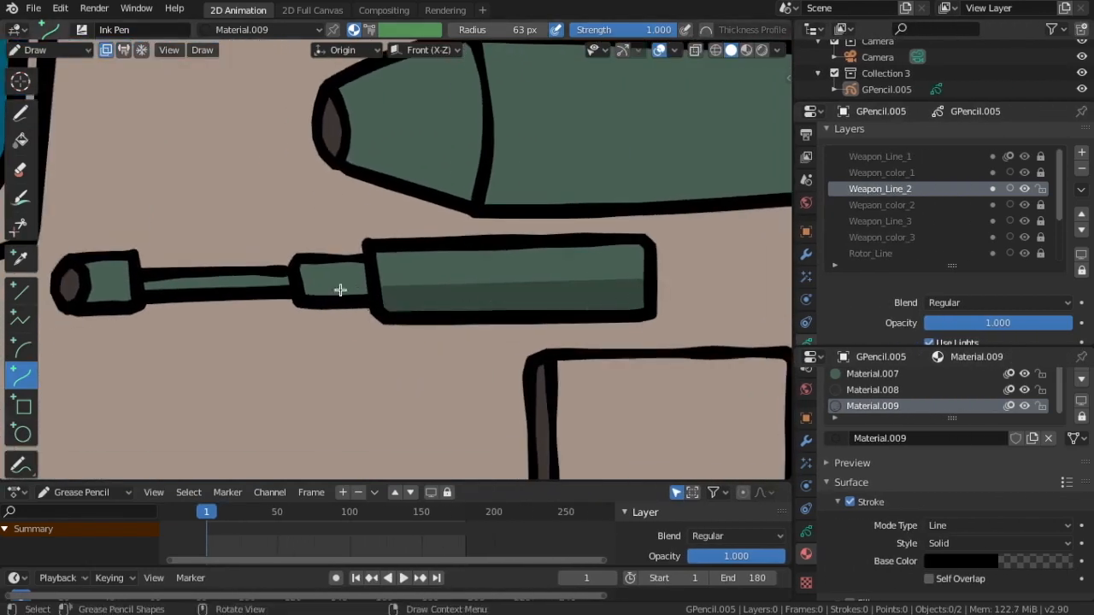
drag(310, 288, 363, 285)
drag(314, 330, 311, 289)
middle_click(175, 281)
Step: Draw a black shadow curve over the lower half of the side gun's muzzle
scroll(168, 298, up, 2)
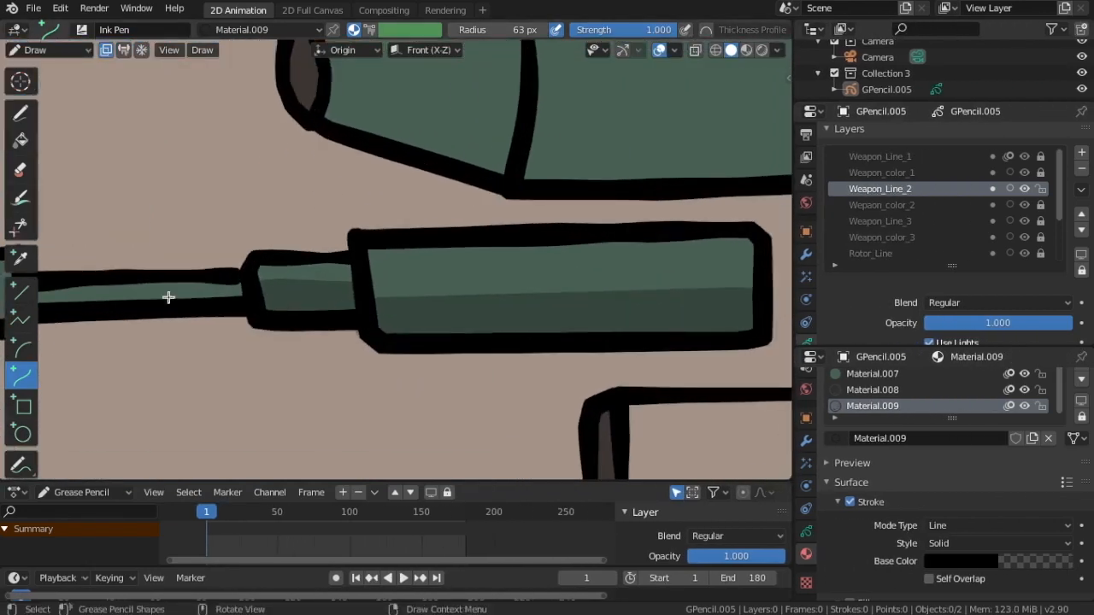
shift+middle_drag(169, 298, 525, 232)
scroll(526, 233, up, 2)
drag(268, 232, 379, 225)
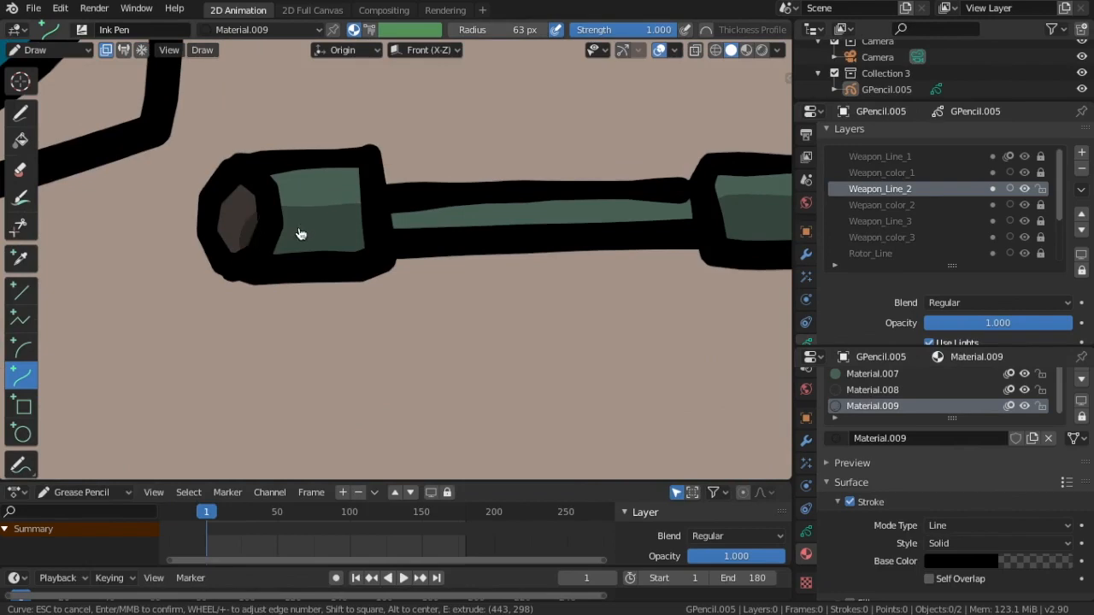
drag(299, 232, 384, 199)
key(Escape)
mouse_move(275, 225)
mouse_down()
mouse_move(346, 224)
mouse_move(288, 251)
mouse_move(295, 241)
mouse_up()
middle_click(354, 217)
Step: Switch to the white Material.008 and draw a highlight curve along the upper edge of the side gun's main body
scroll(354, 217, down, 8)
scroll(627, 241, up, 2)
click(889, 390)
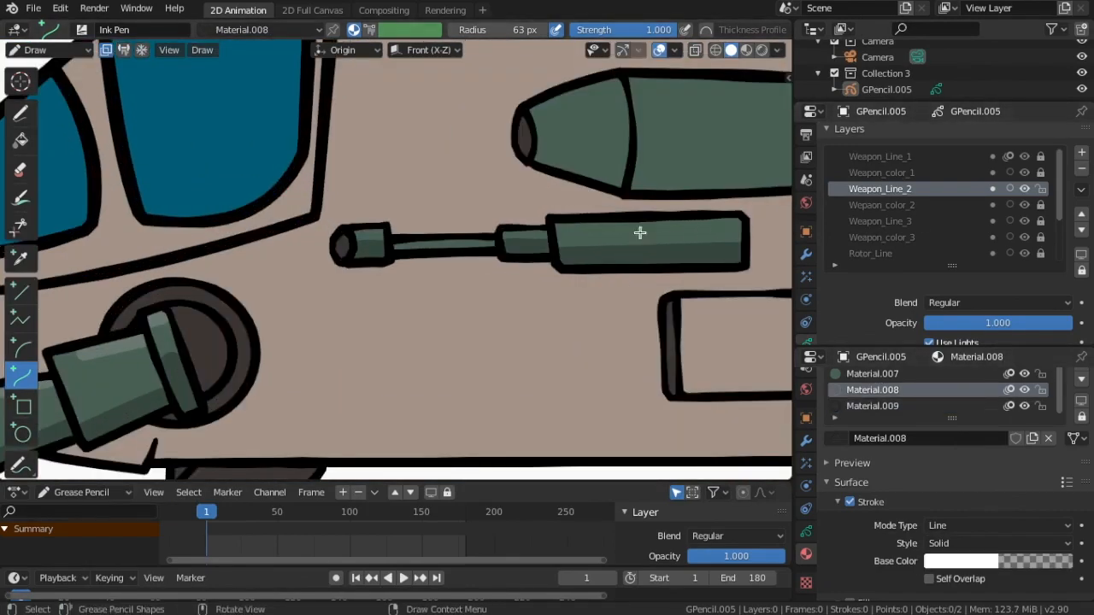
drag(614, 226, 723, 222)
middle_click(723, 222)
Step: Set the brush radius to 11 px and draw a small white highlight near the upper edge of the side gun's muzzle
scroll(389, 252, up, 7)
key(f)
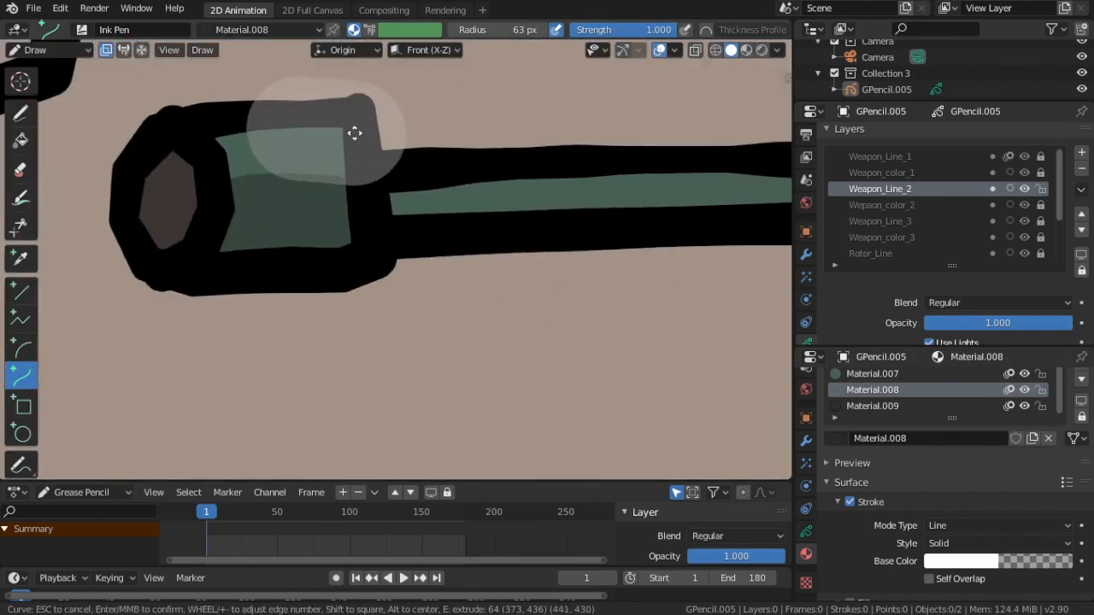
click(342, 122)
drag(300, 159, 342, 159)
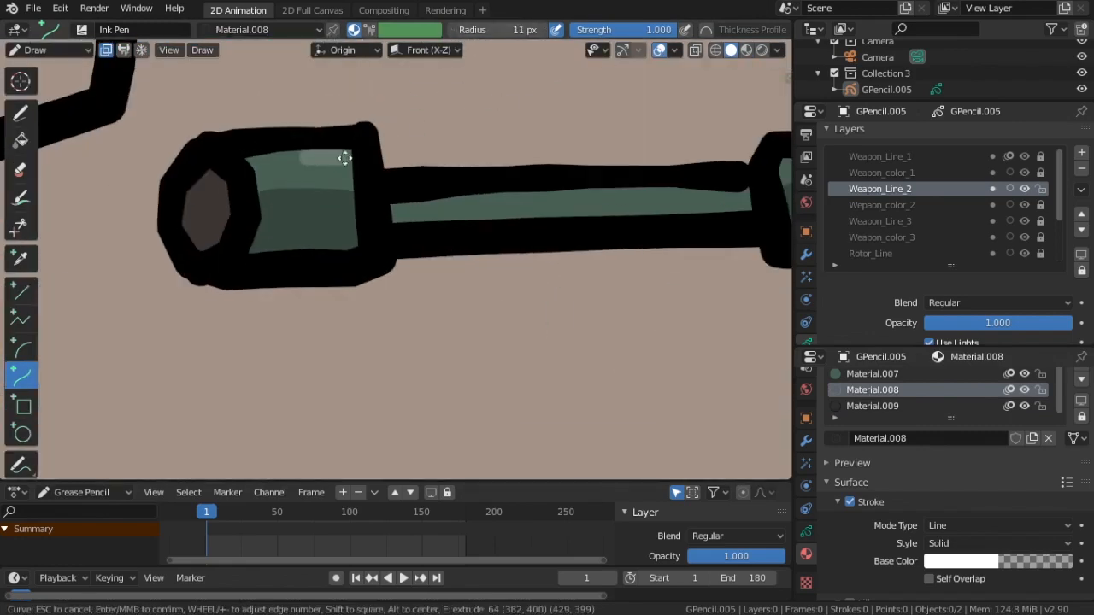
scroll(362, 166, down, 7)
scroll(575, 242, up, 3)
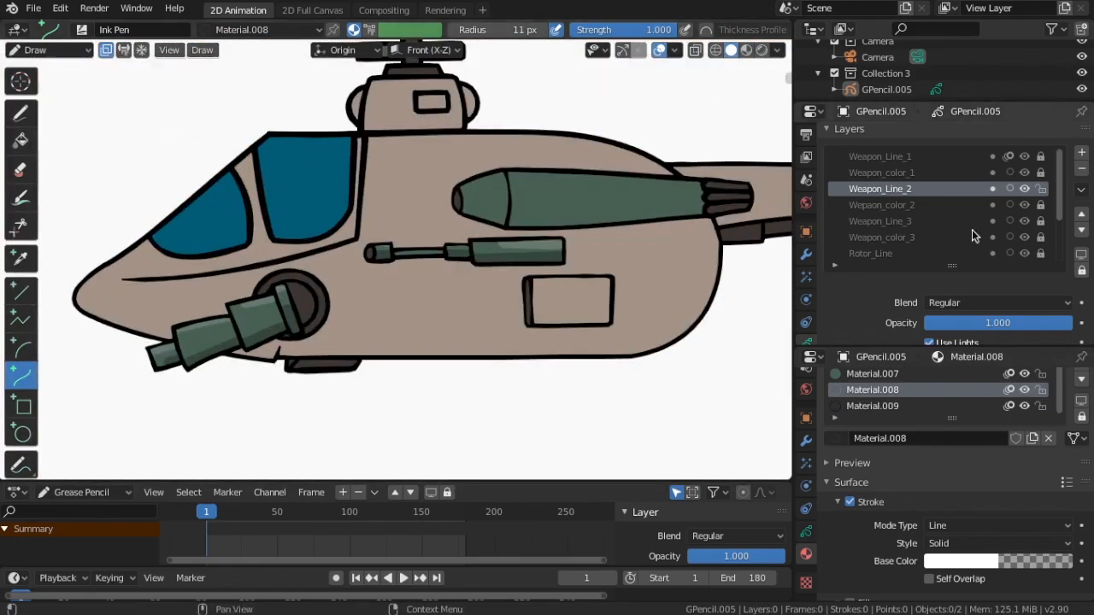
Step: On the Weapon_Line_3 layer, draw a white highlight curve across the rocket pod's nose cone with a larger brush radius
click(898, 226)
scroll(251, 268, up, 4)
drag(117, 249, 194, 222)
key(Escape)
key(f)
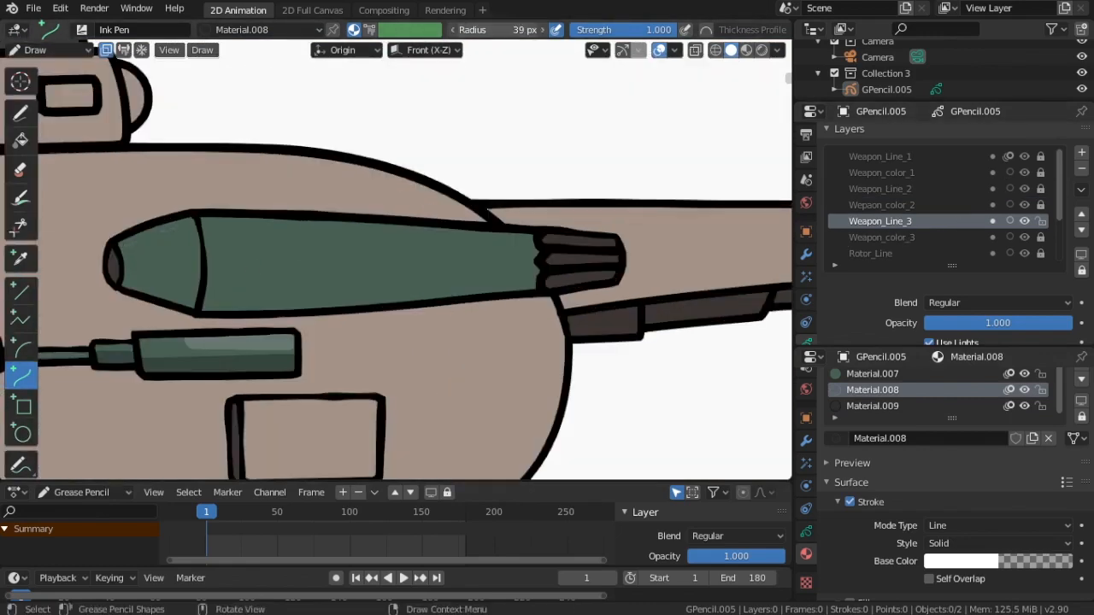
click(47, 250)
drag(122, 249, 185, 230)
drag(122, 250, 176, 258)
key(Return)
Step: Draw a long white highlight along the rocket pod's main body with a 97 px brush radius
scroll(267, 282, down, 1)
mouse_move(243, 253)
mouse_down()
mouse_move(497, 254)
mouse_move(256, 256)
mouse_up()
key(Return)
scroll(277, 263, down, 4)
scroll(520, 266, up, 2)
Step: Switch to the black Material.009 and draw a shadow along the rocket pod body's lower edge with an 81 px radius
click(906, 406)
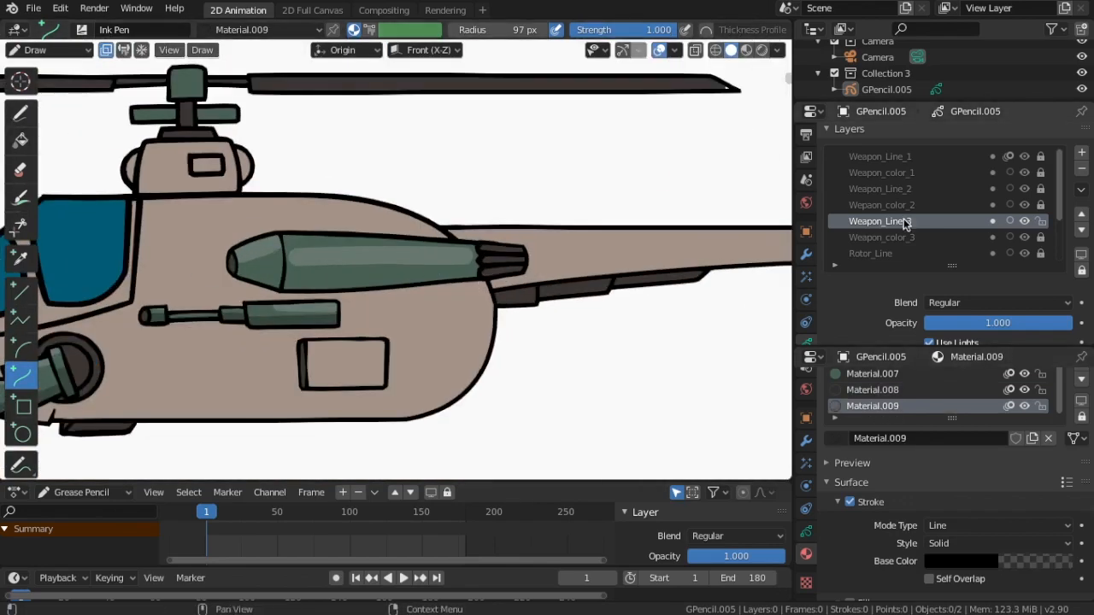
scroll(397, 260, up, 3)
mouse_move(301, 301)
mouse_down()
mouse_move(558, 268)
mouse_move(217, 301)
mouse_up()
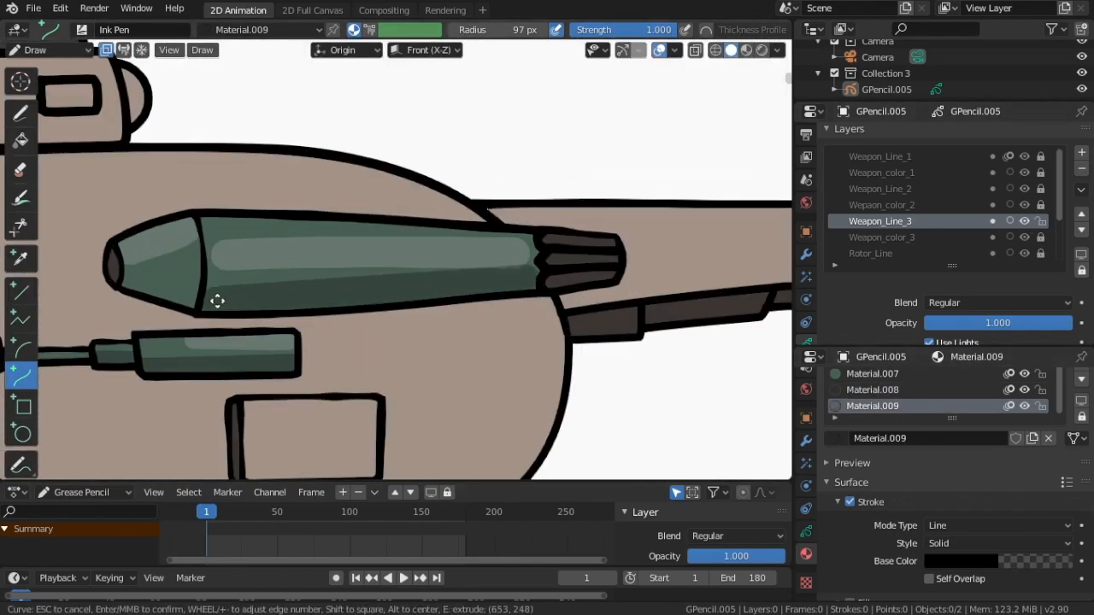
drag(529, 273, 514, 272)
mouse_move(348, 288)
mouse_down()
mouse_move(527, 264)
mouse_move(521, 281)
mouse_move(489, 276)
mouse_up()
key(f)
click(522, 288)
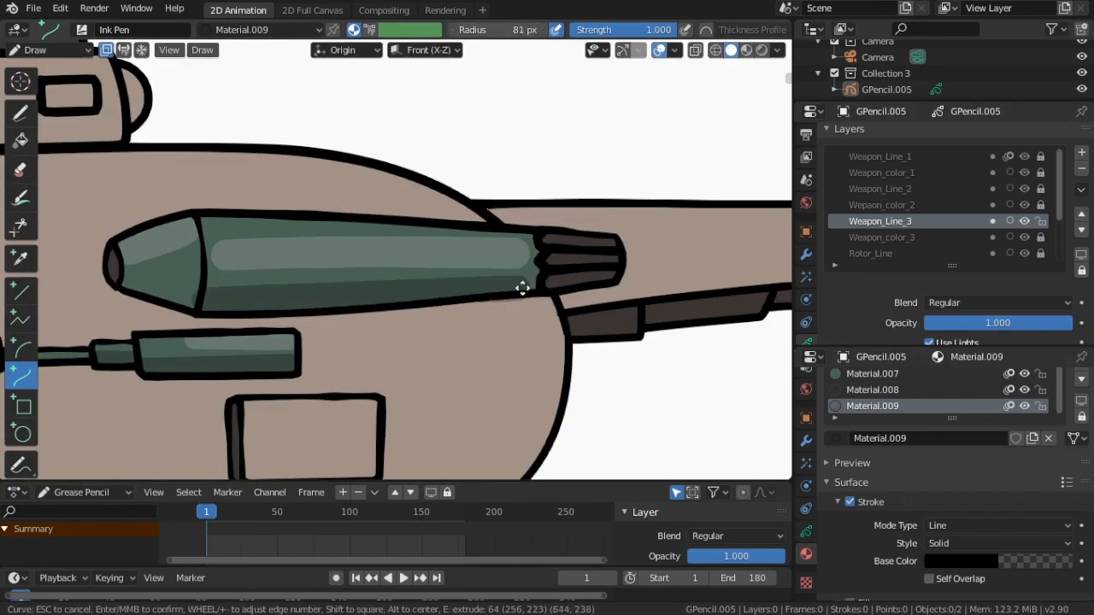
key(Return)
Step: Make Rotor_Line the active layer and try a shadow curve across the rotor's crossbar with a 45 px brush radius
key(Home)
scroll(485, 315, up, 1)
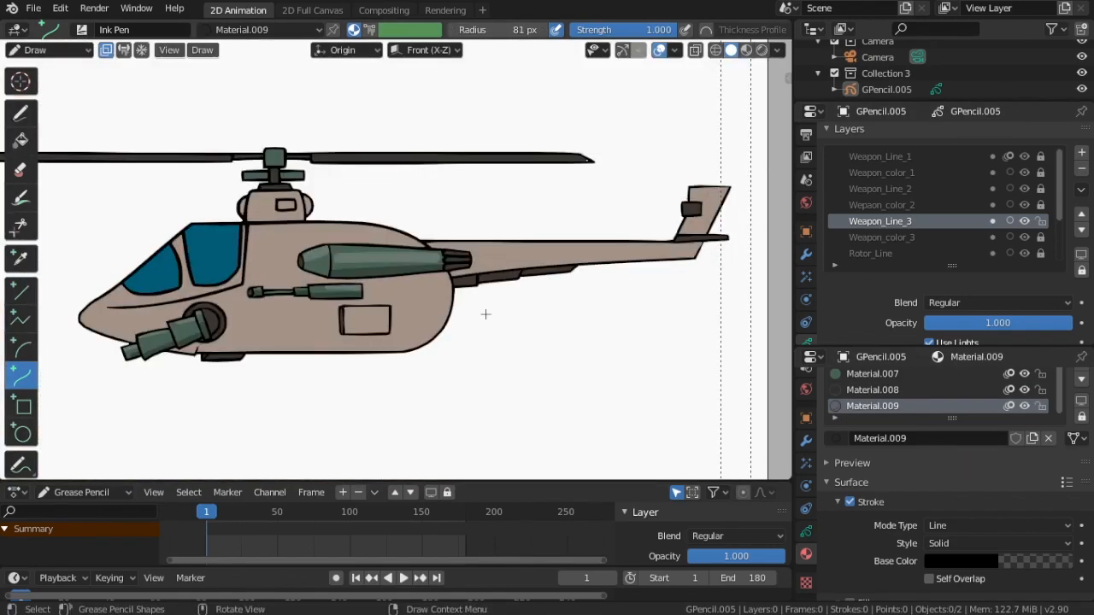
scroll(485, 315, down, 1)
scroll(214, 207, up, 1)
scroll(885, 201, down, 3)
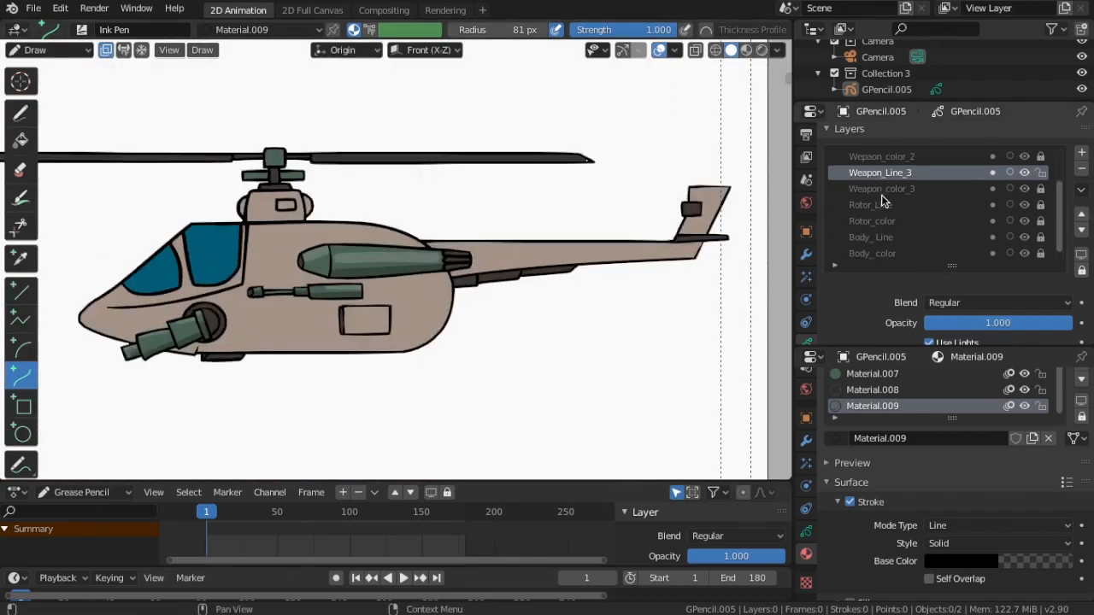
click(885, 205)
scroll(420, 200, up, 4)
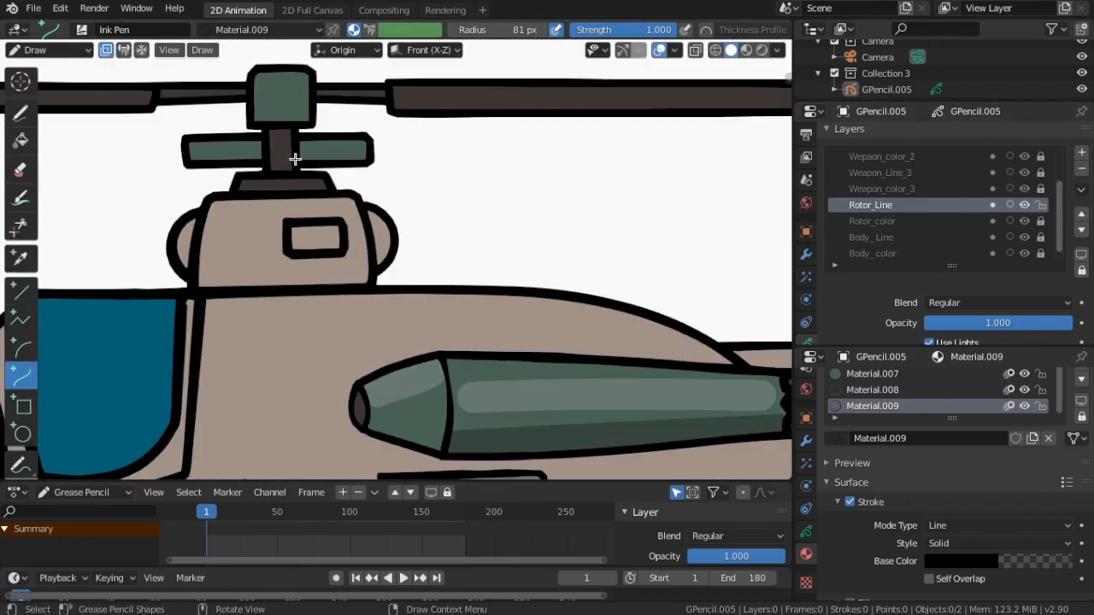
mouse_move(190, 160)
mouse_down()
mouse_move(362, 152)
mouse_move(191, 162)
mouse_move(342, 157)
mouse_up()
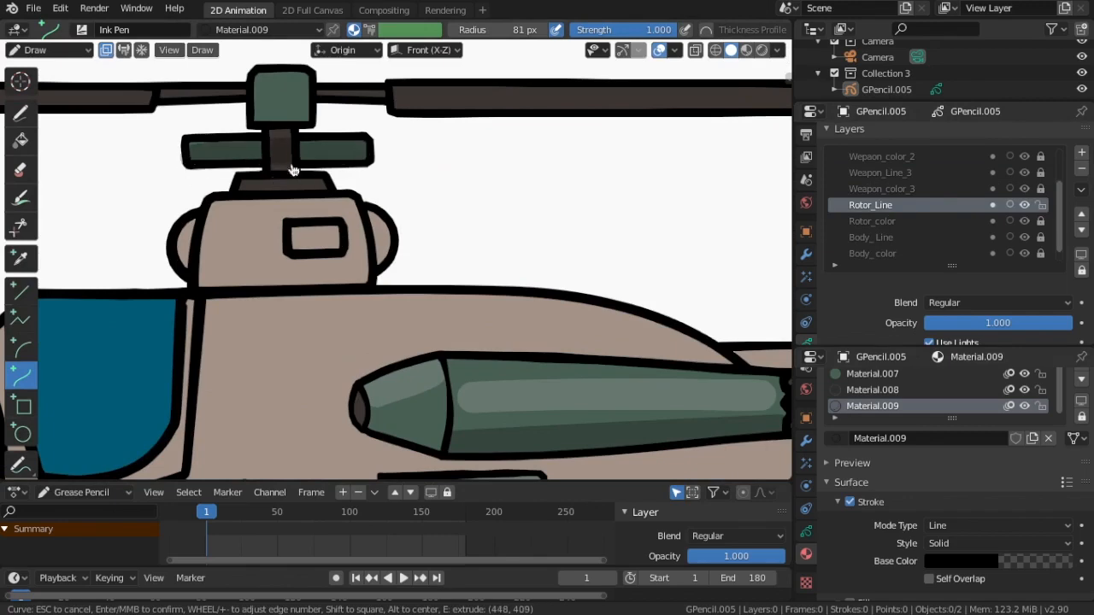
scroll(293, 171, up, 3)
mouse_move(178, 254)
mouse_down()
mouse_move(542, 248)
mouse_move(372, 282)
mouse_up()
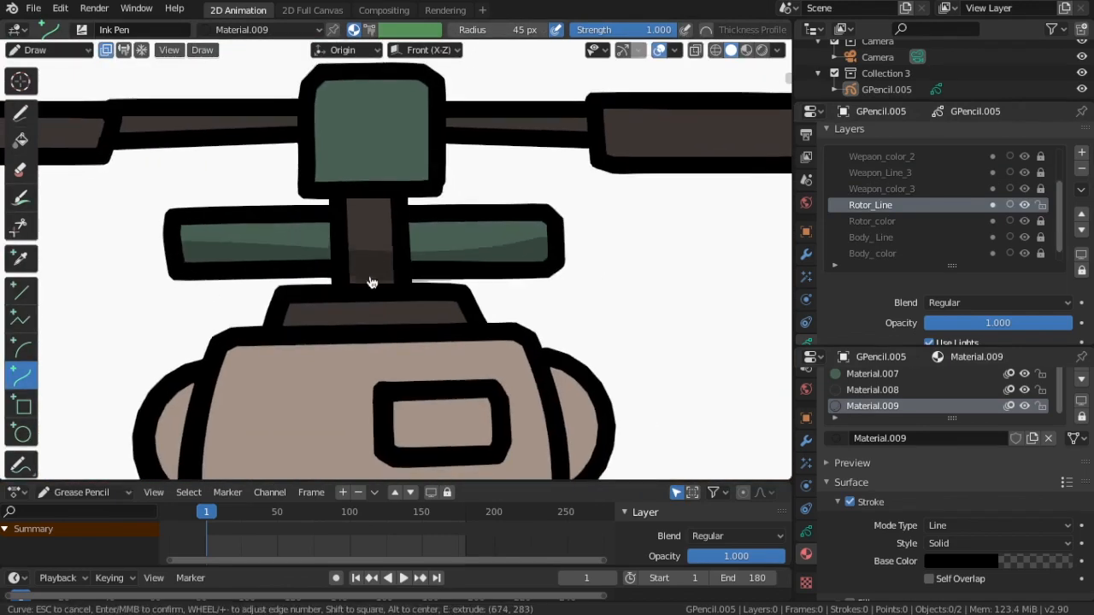
key(Return)
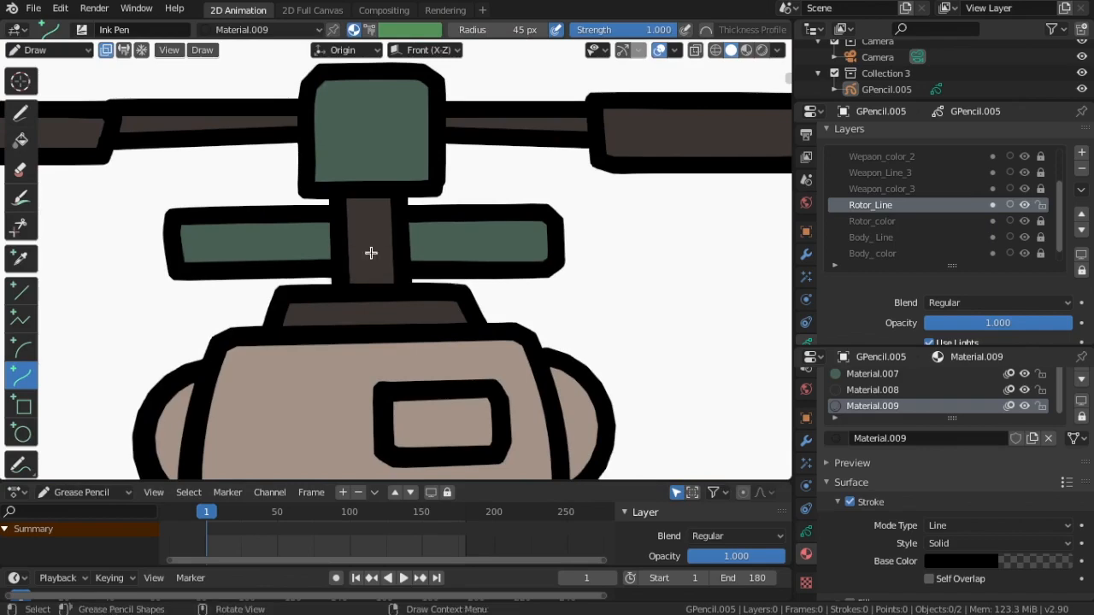
Step: Draw separate shadow curves over the lower part of both crossbar arms and the rotor shaft between them
drag(417, 253, 537, 253)
key(Return)
drag(355, 274, 396, 272)
key(Return)
drag(181, 259, 337, 252)
key(Return)
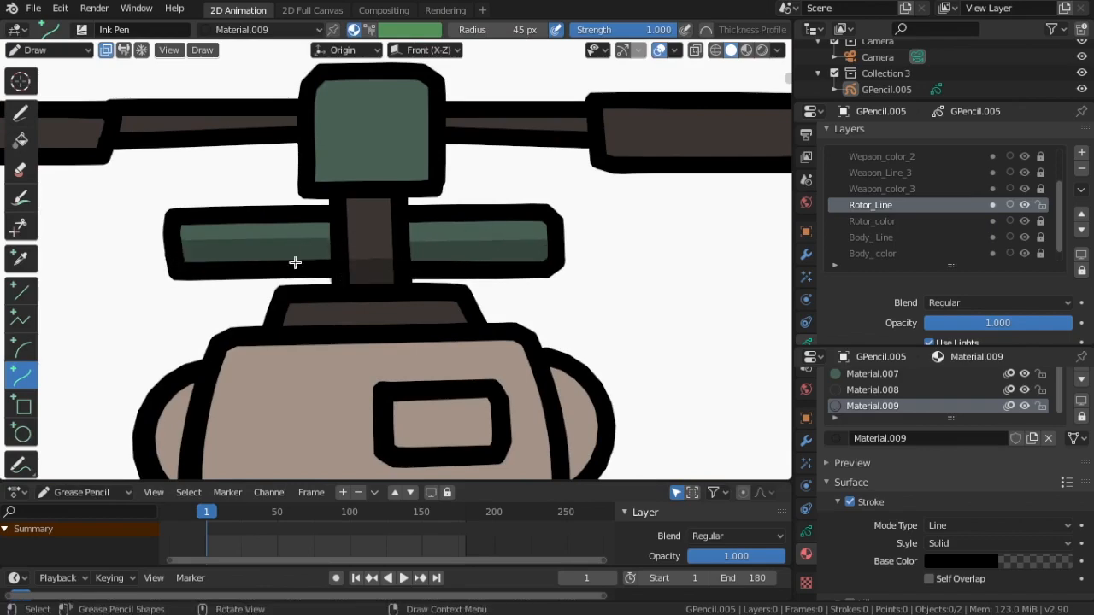
Step: Draw shadow curves along the lower edges of the rotor hub, the rotor housing and the housing's small hatch
scroll(295, 262, down, 4)
scroll(384, 156, up, 2)
mouse_move(318, 386)
mouse_down()
mouse_move(470, 380)
mouse_move(383, 408)
mouse_move(467, 398)
mouse_up()
key(Return)
scroll(470, 380, up, 2)
key(Return)
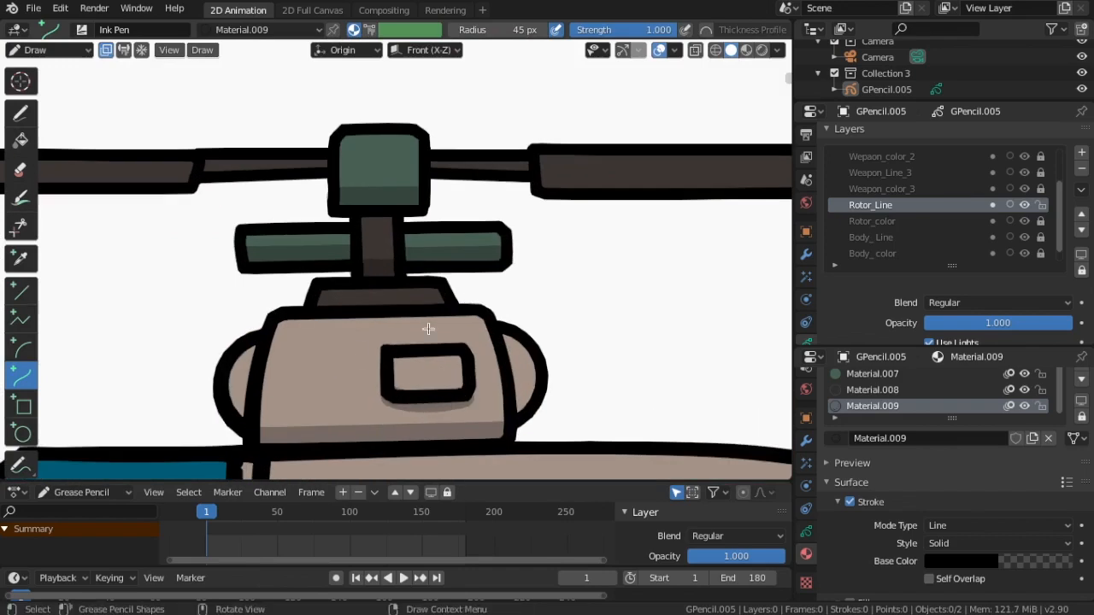
Step: Draw a black shadow curve just beneath the upper edge of the rotor housing
mouse_move(281, 329)
mouse_down()
mouse_move(479, 317)
mouse_move(474, 398)
mouse_move(472, 385)
mouse_up()
key(Return)
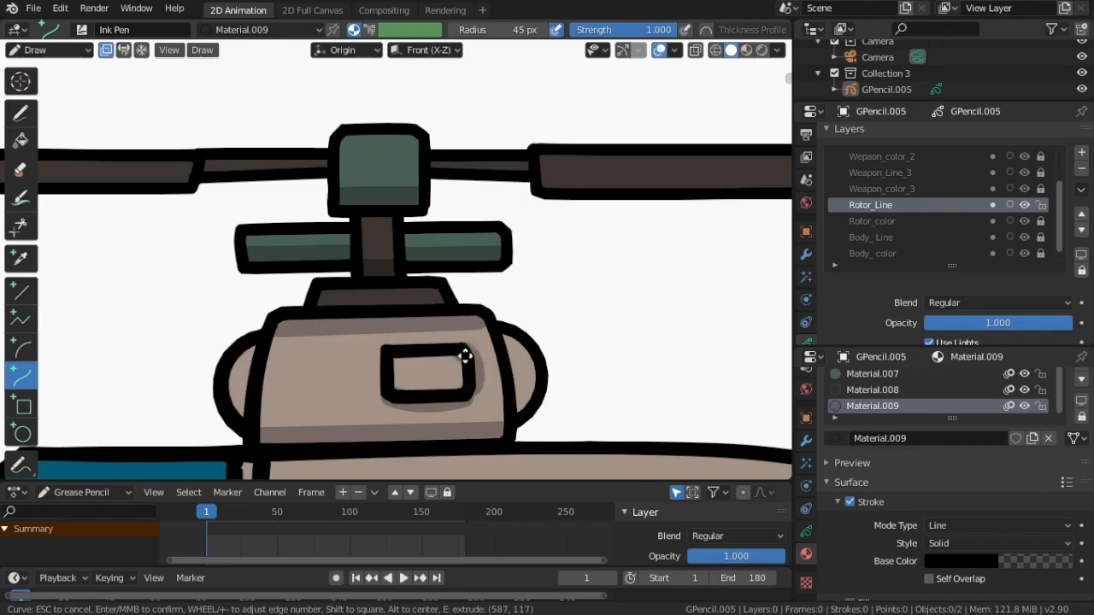
key(Return)
scroll(411, 358, down, 6)
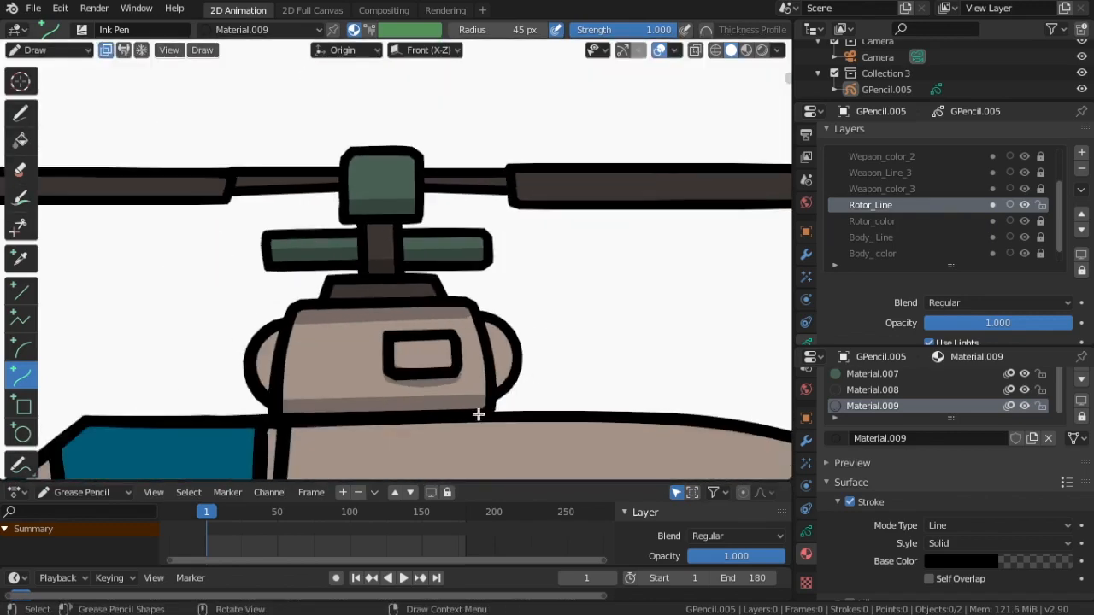
scroll(532, 216, up, 3)
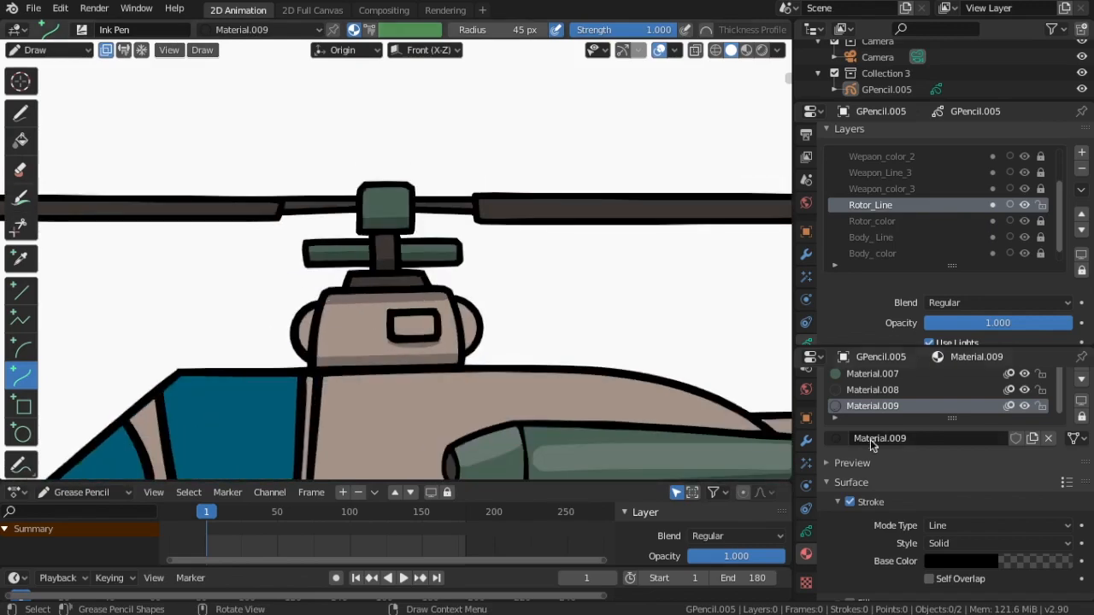
Step: Switch to the white Material.008 and make Body_Line the active layer
click(872, 390)
scroll(481, 225, down, 5)
scroll(507, 292, up, 5)
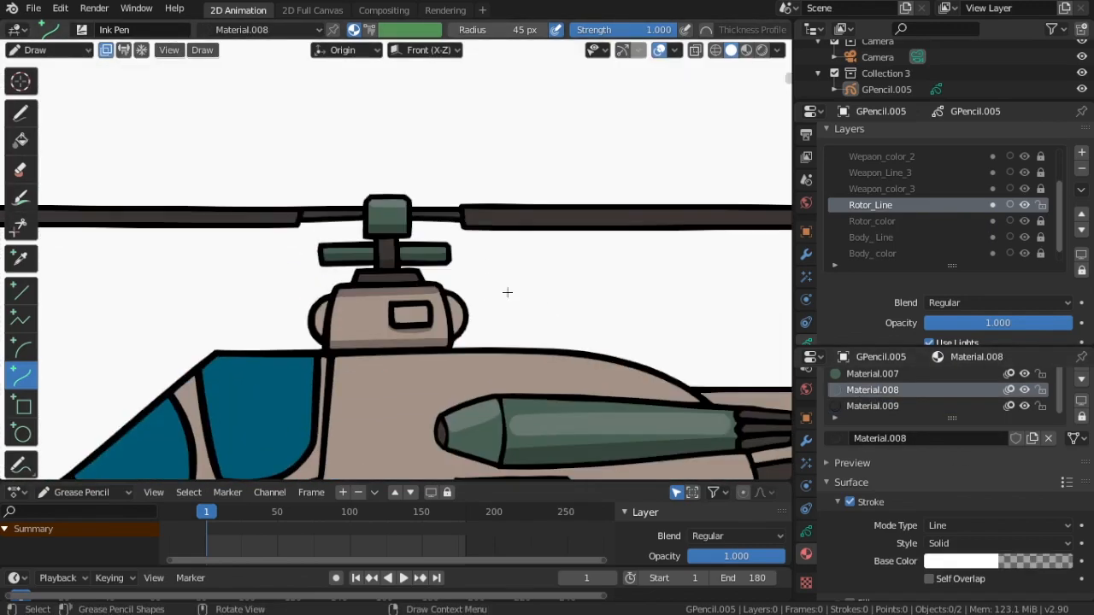
scroll(632, 283, down, 7)
scroll(655, 341, up, 1)
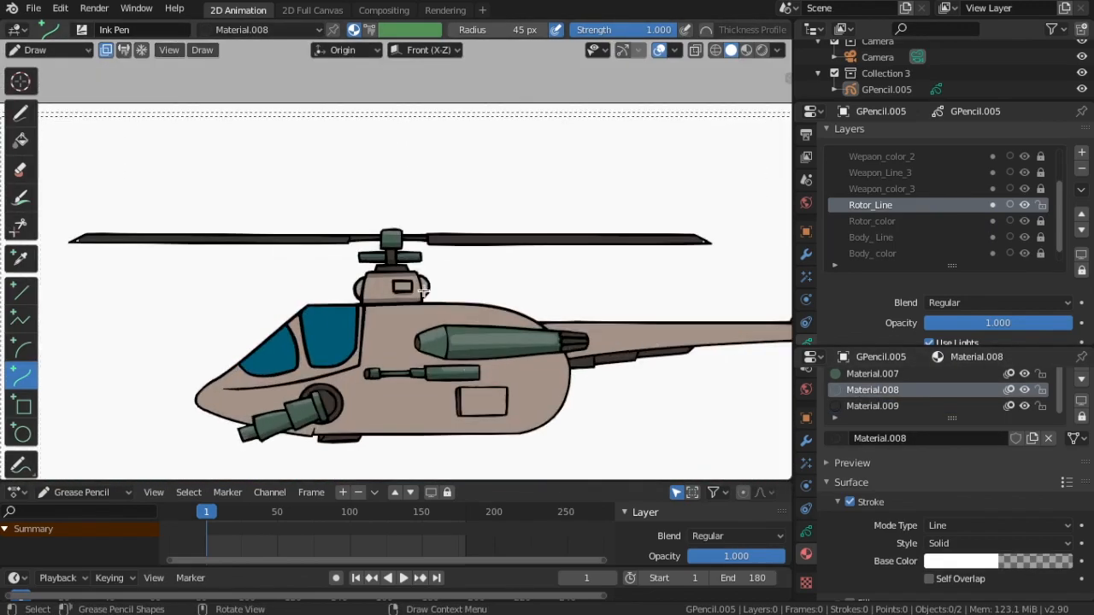
click(871, 238)
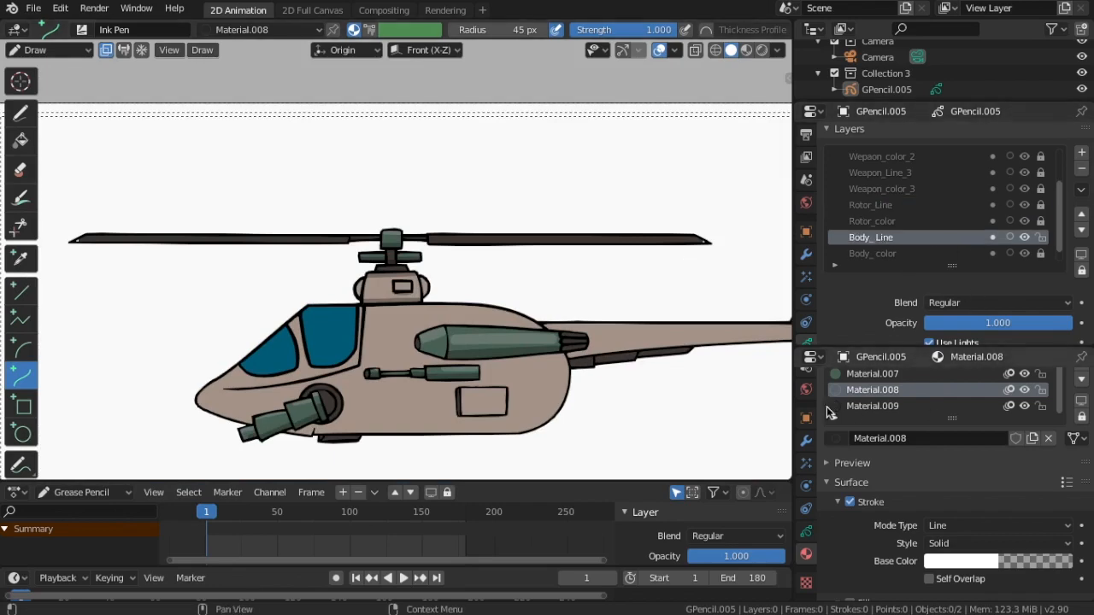
Step: Try to draw a white highlight curve across the upper part of the rear cockpit window
scroll(256, 359, up, 5)
drag(205, 390, 313, 363)
key(Escape)
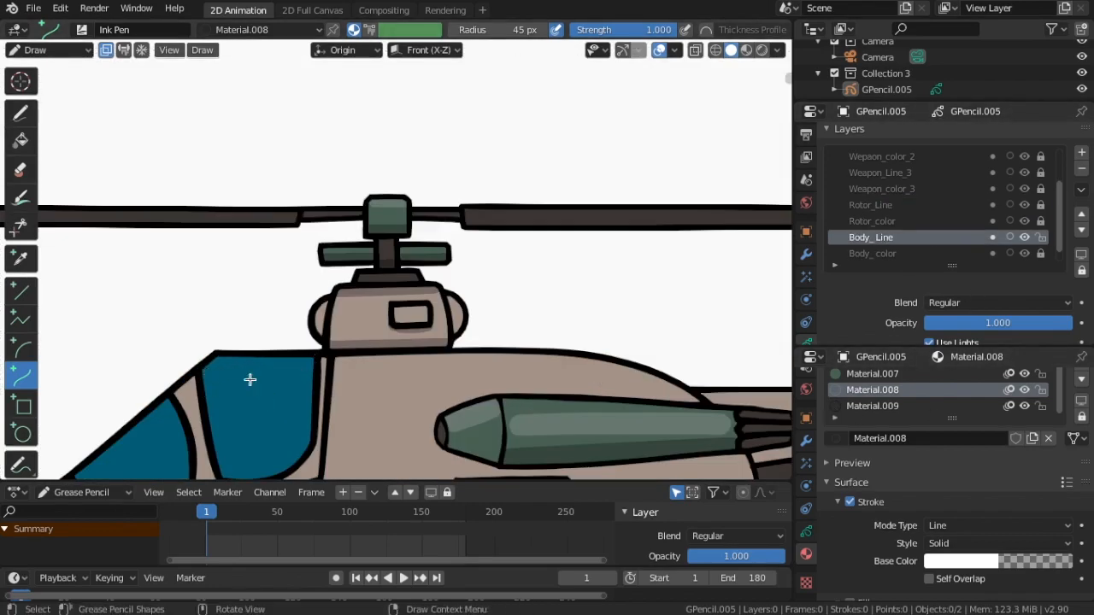
drag(211, 376, 246, 369)
middle_click(242, 398)
scroll(259, 377, down, 3)
scroll(259, 377, up, 1)
key(ctrl+z)
Step: Set the brush radius to 110 px and draw a short white highlight in the upper part of the rear cockpit window
drag(455, 30, 518, 30)
drag(275, 346, 303, 340)
middle_click(348, 352)
scroll(289, 348, down, 2)
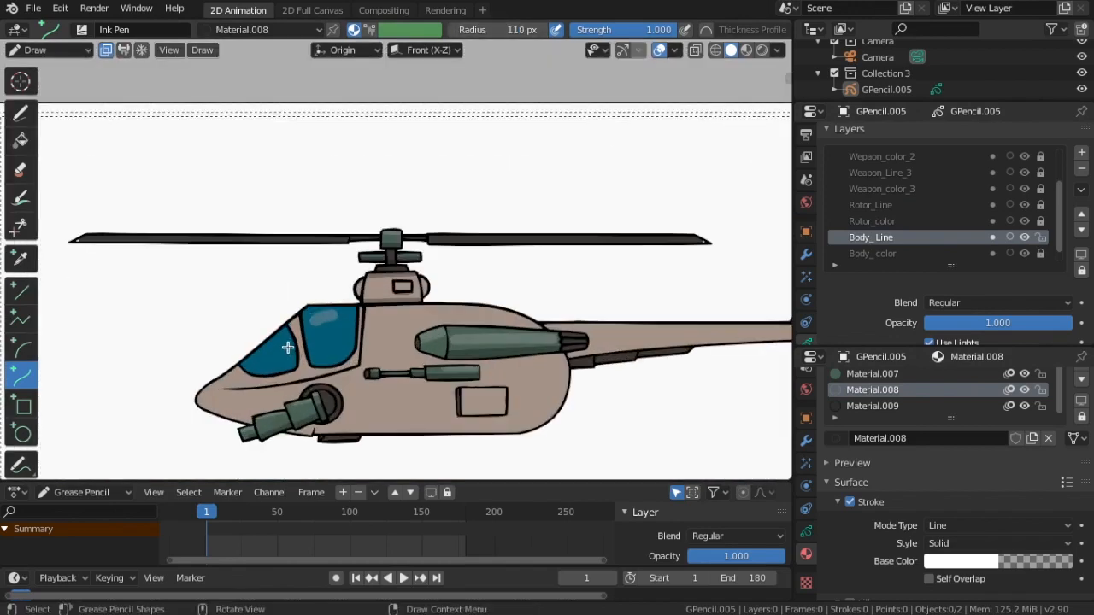
Step: Draw a white highlight curve along the rear edge of the front cockpit window
scroll(287, 350, up, 2)
mouse_move(200, 371)
mouse_down()
mouse_move(218, 417)
mouse_move(205, 384)
mouse_up()
middle_click(206, 385)
scroll(244, 399, down, 6)
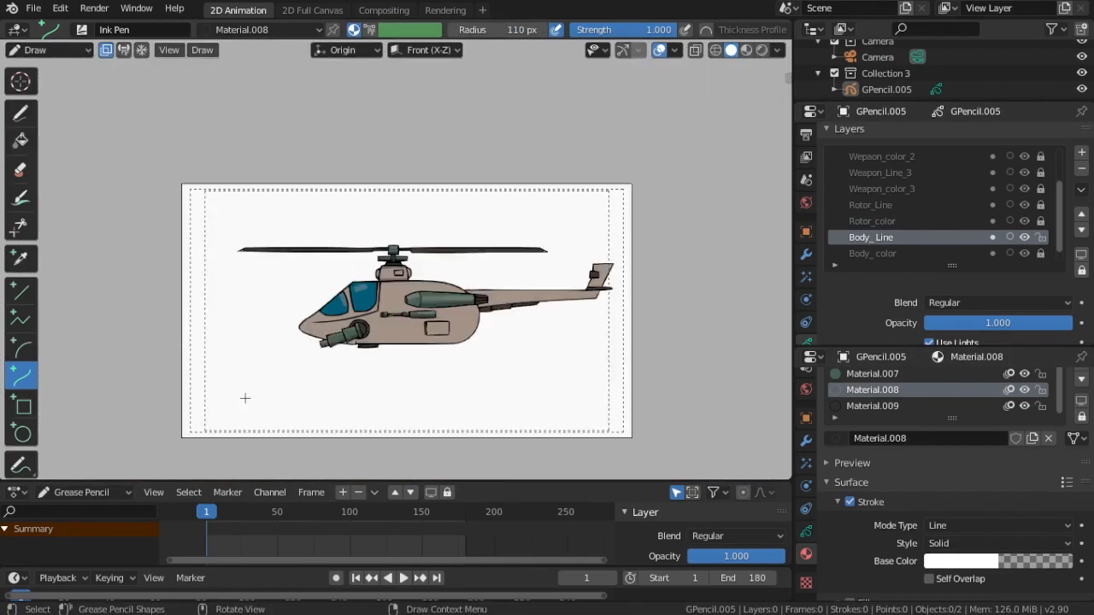
Step: Switch to the black Material.009 and draw a shadow curve just beneath the front cockpit window
scroll(245, 398, up, 2)
click(872, 406)
scroll(224, 394, up, 2)
scroll(225, 394, up, 3)
mouse_move(183, 243)
mouse_down()
mouse_move(281, 264)
mouse_move(252, 264)
mouse_move(245, 254)
mouse_move(317, 251)
mouse_move(293, 264)
mouse_move(330, 247)
mouse_move(213, 276)
mouse_move(271, 288)
mouse_move(325, 250)
mouse_up()
key(Return)
scroll(435, 282, down, 1)
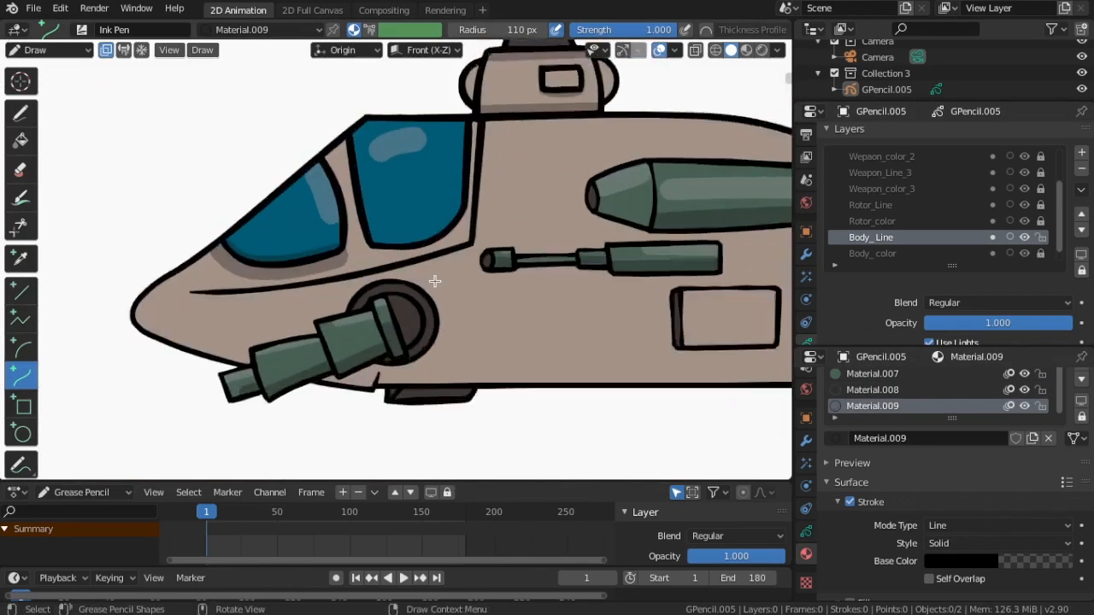
Step: Set the brush radius to 68 px and draw a black shadow curve beneath the long nose contour line below the cockpit windows
scroll(435, 281, up, 1)
drag(513, 30, 477, 30)
drag(150, 304, 489, 247)
drag(376, 266, 347, 296)
drag(254, 294, 242, 304)
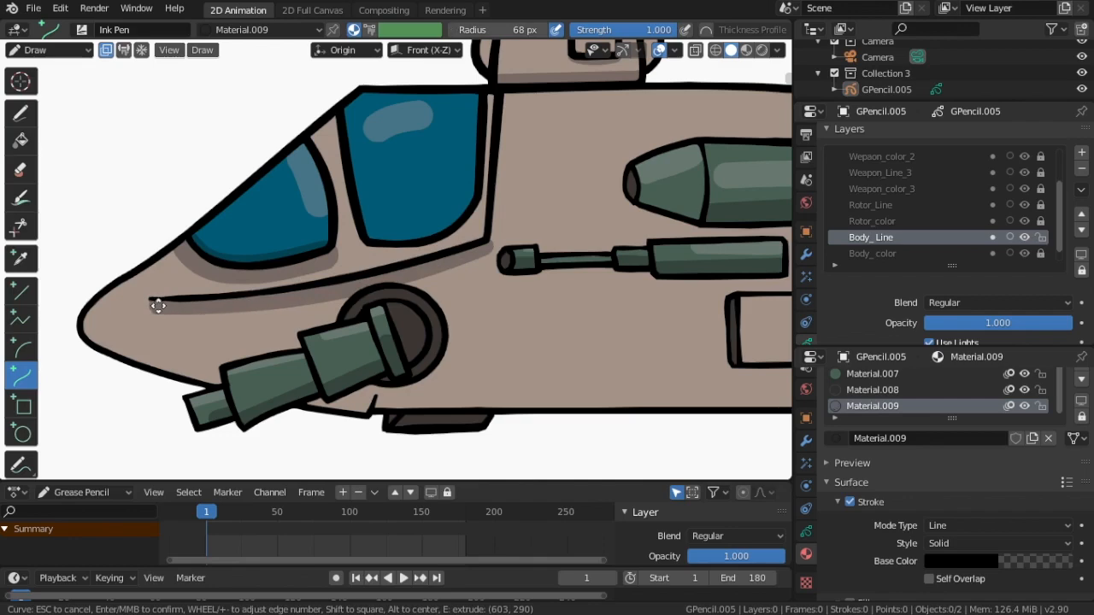
key(Return)
scroll(537, 253, down, 6)
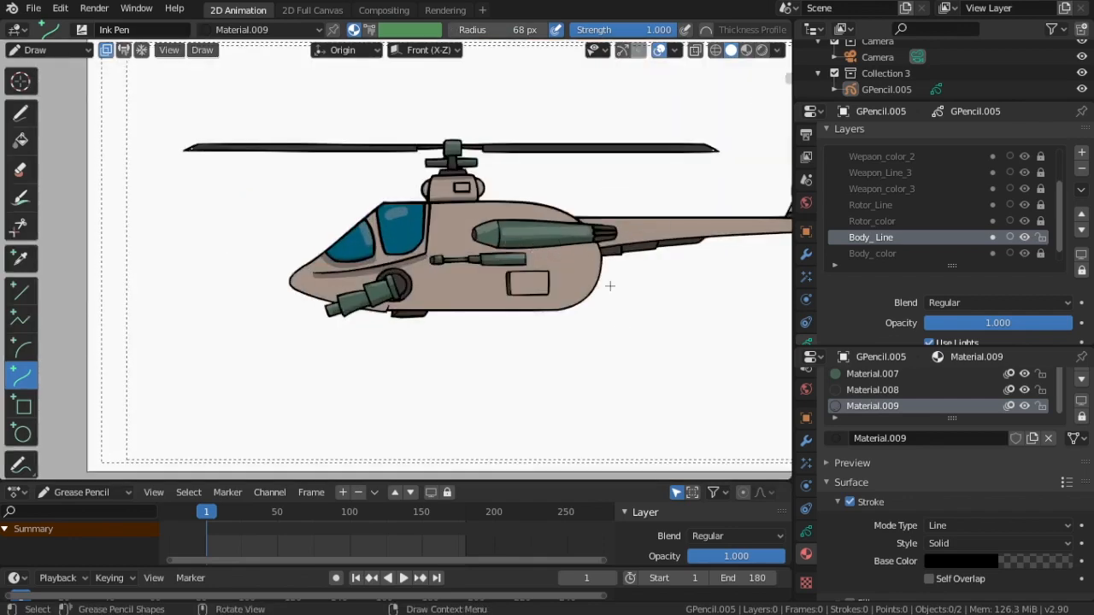
Step: Draw a black shadow curve just beneath the lower edge of the rectangular panel on the body's side
scroll(579, 223, up, 3)
drag(590, 323, 654, 321)
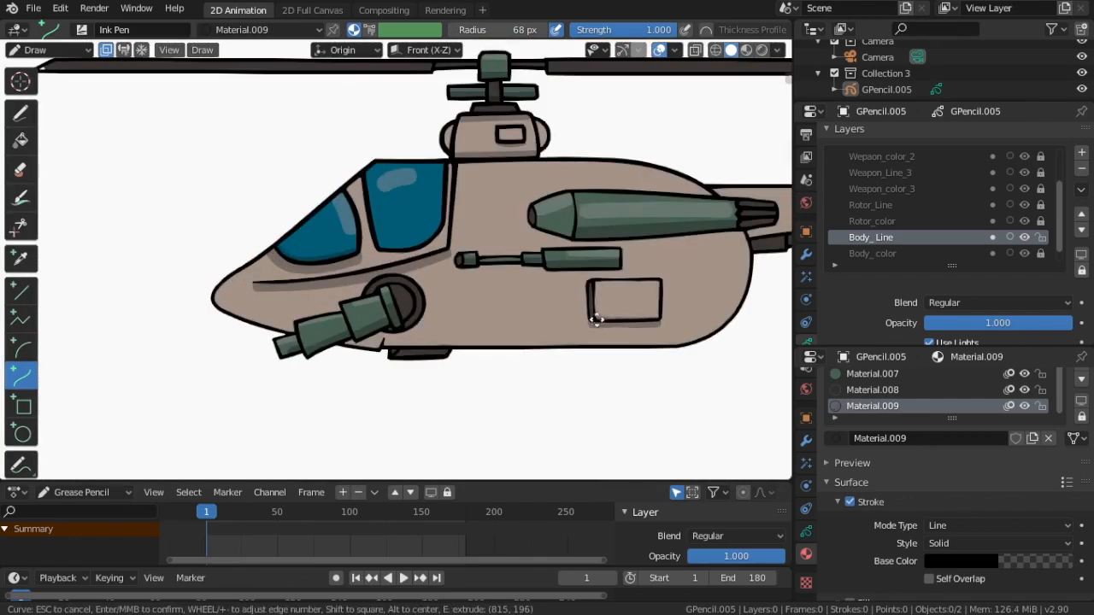
key(Return)
scroll(623, 328, down, 1)
mouse_move(623, 328)
shift+middle_down()
mouse_move(569, 313)
mouse_move(348, 339)
shift+middle_up()
scroll(569, 313, up, 5)
drag(259, 352, 399, 352)
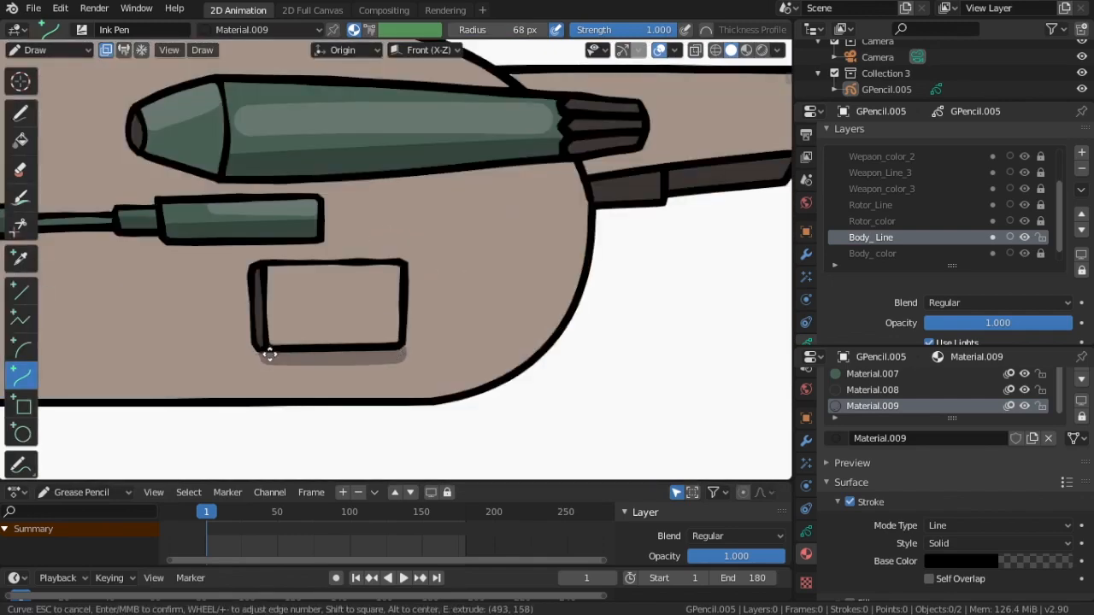
key(Return)
Step: Switch to the white Material.008 and draw a highlight along the inner lower edge of the rectangular side panel
click(873, 391)
drag(263, 340, 395, 336)
key(Return)
scroll(271, 371, down, 4)
scroll(349, 344, up, 3)
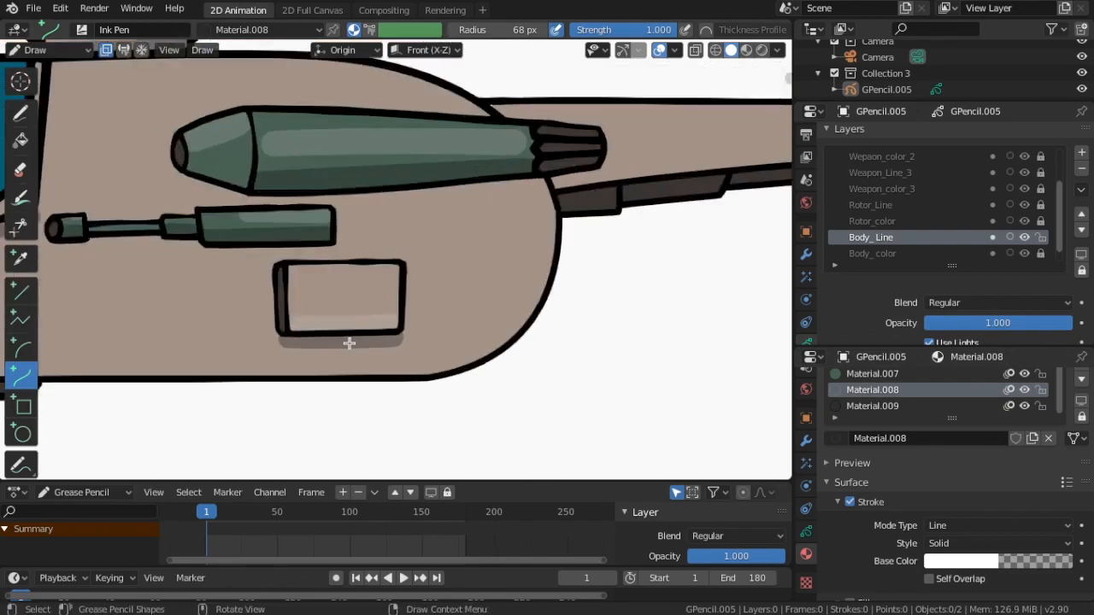
Step: Switch to the black Material.009 and draw a shadow curve across the lower half of the front dark segment beneath the tail boom
shift+middle_drag(588, 277, 384, 342)
click(874, 406)
scroll(384, 342, up, 8)
drag(169, 333, 411, 317)
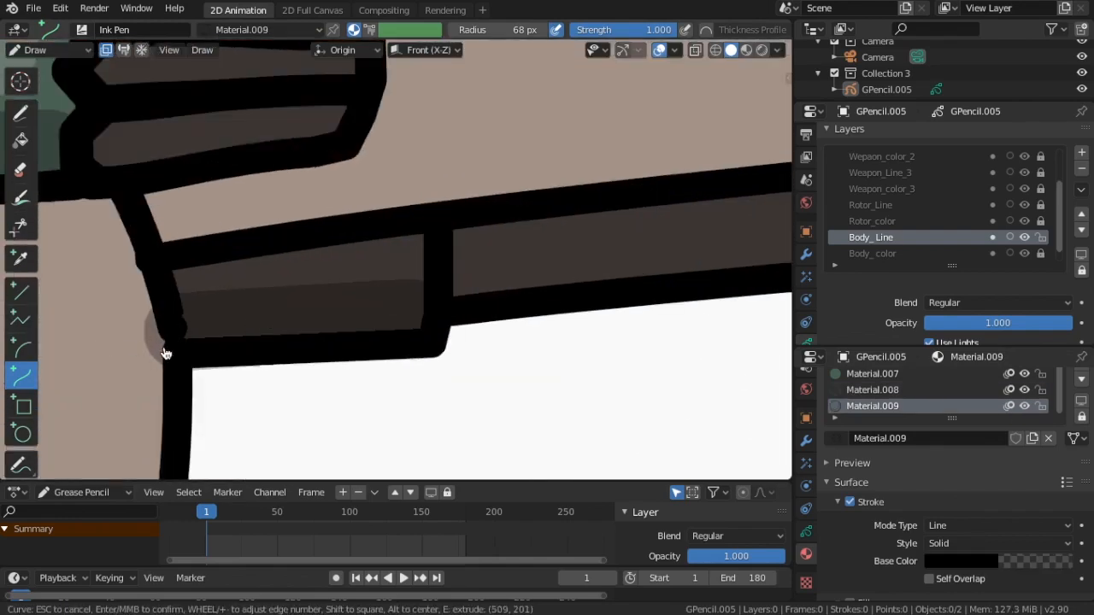
key(Escape)
drag(188, 336, 434, 305)
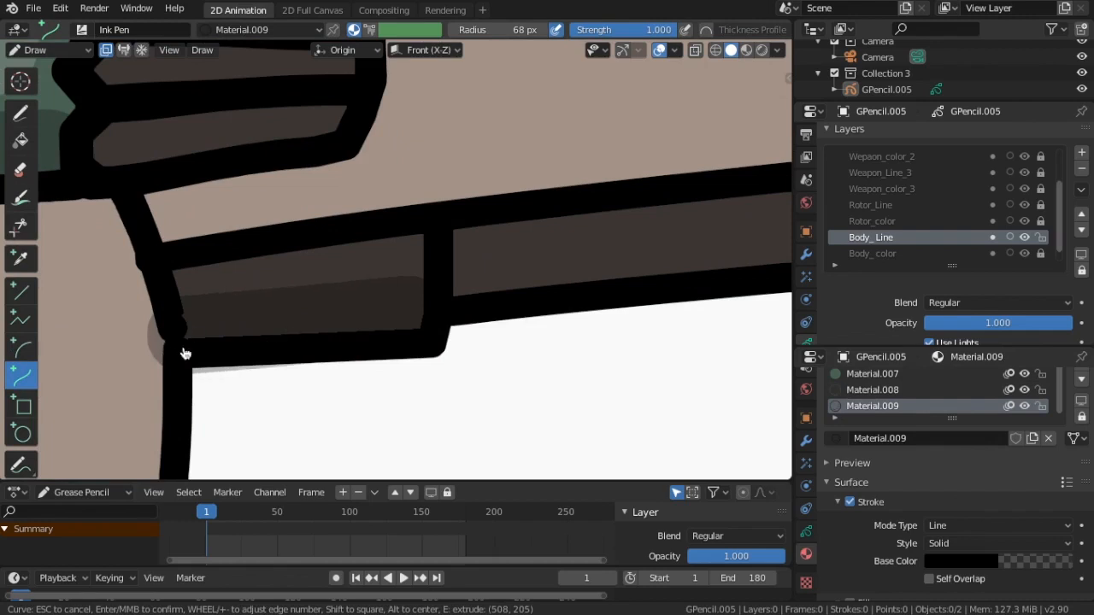
key(Return)
scroll(425, 320, down, 4)
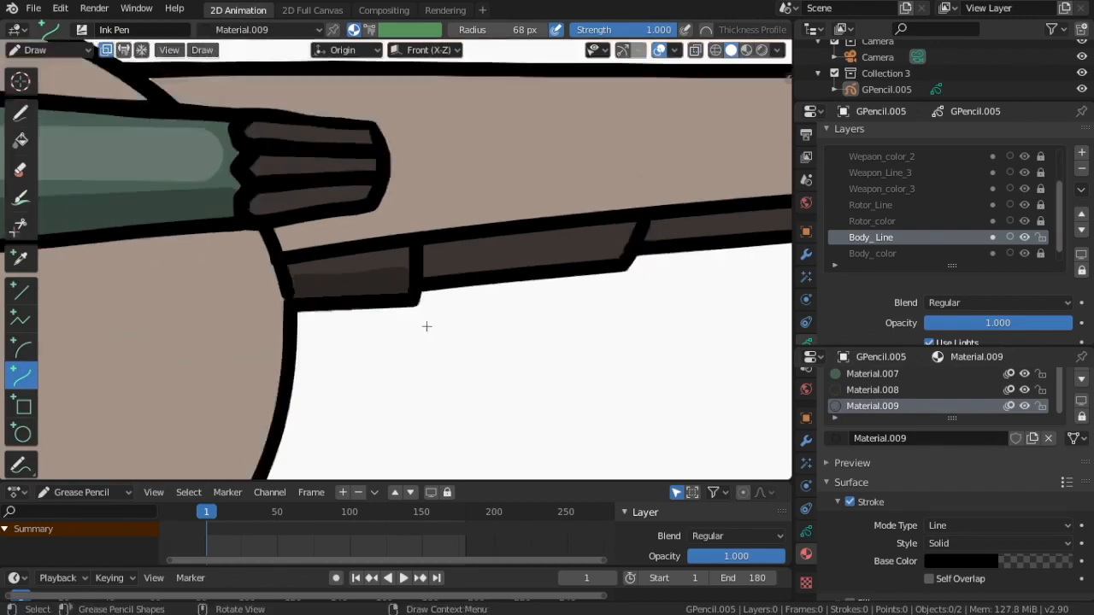
Step: Draw a black shadow curve along the lower part of the middle dark segment beneath the tail boom
shift+middle_drag(427, 328, 282, 366)
scroll(282, 367, up, 3)
drag(207, 340, 554, 295)
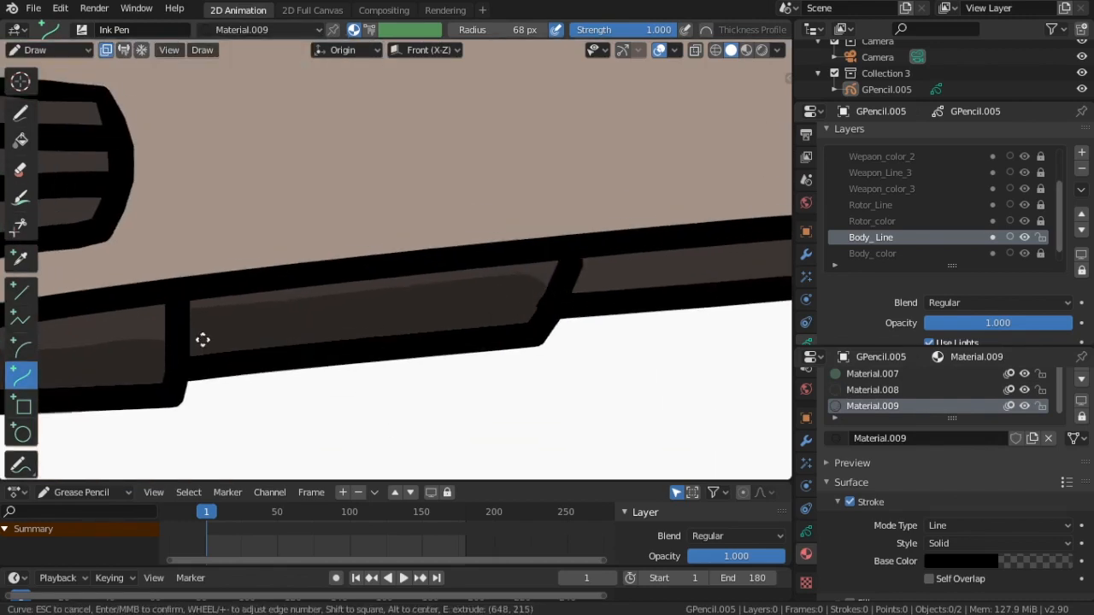
key(Return)
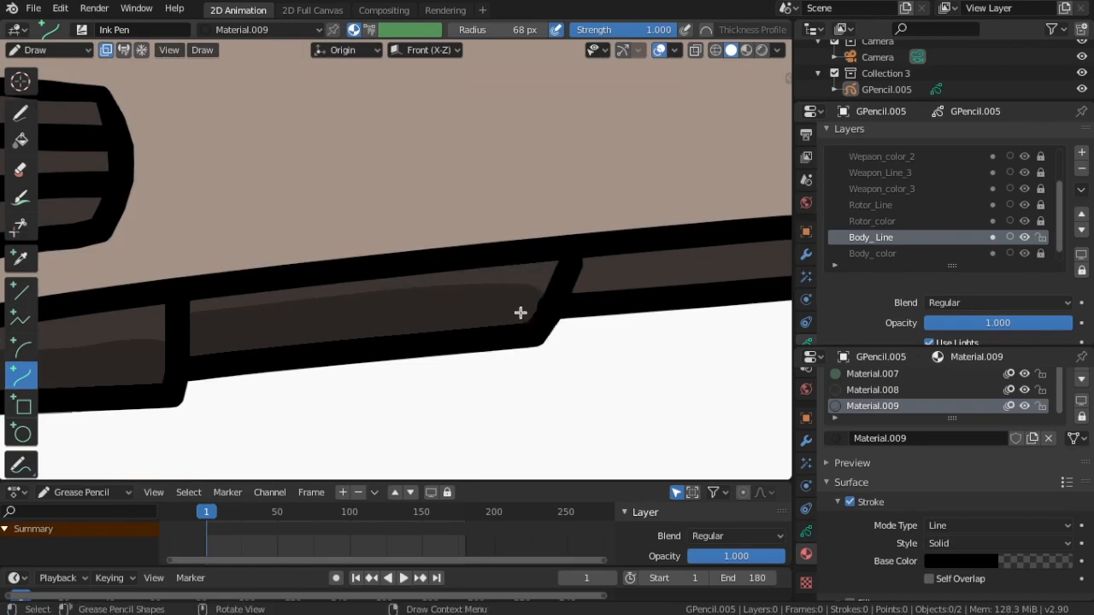
Step: Set the brush radius to 34 px and draw a black shadow curve along the rearmost dark segment beneath the tail boom
scroll(521, 313, down, 2)
shift+middle_drag(688, 296, 496, 329)
scroll(496, 329, up, 4)
drag(521, 30, 491, 30)
scroll(454, 222, down, 2)
drag(255, 326, 675, 299)
key(Return)
scroll(300, 332, down, 5)
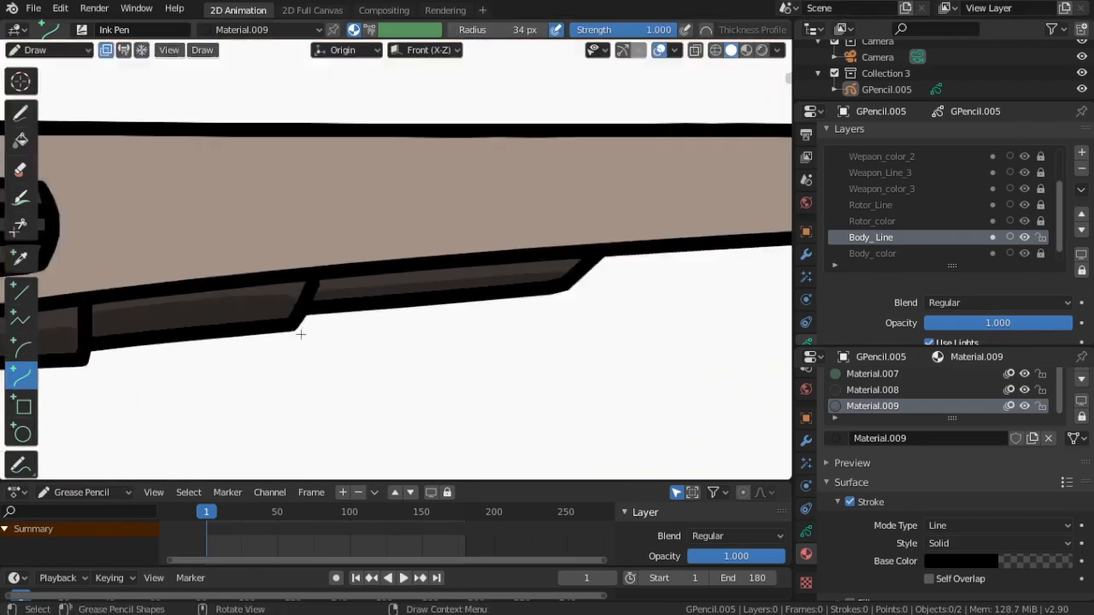
Step: Draw black shadow curves along the lower parts of the dark box on the tail fin and the horizontal stabilizer below it
shift+middle_drag(471, 298, 113, 385)
scroll(559, 315, up, 2)
shift+middle_drag(559, 316, 315, 437)
drag(381, 237, 407, 243)
key(Return)
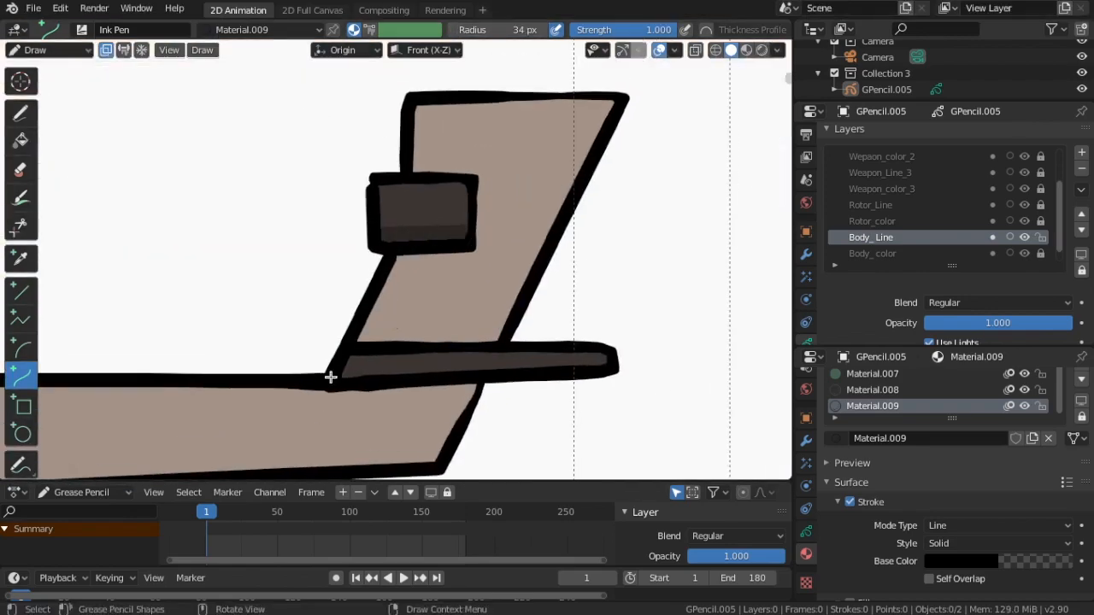
drag(331, 376, 607, 366)
key(Return)
scroll(274, 317, down, 5)
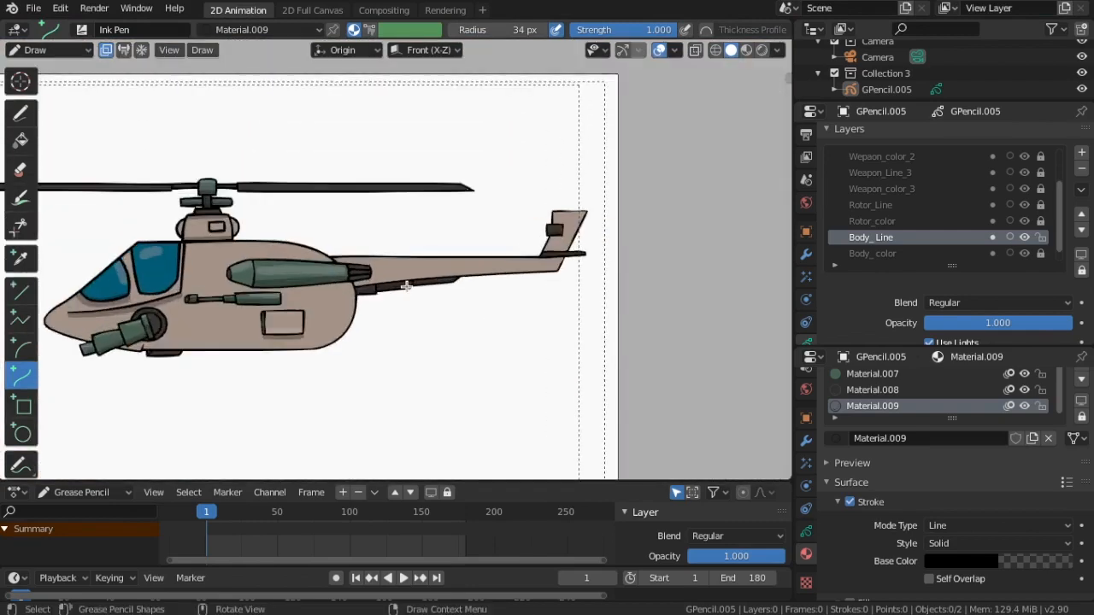
Step: Switch to Material.003 and draw two small black bolt circles in the upper corners of the rectangular side panel with the Circle tool
scroll(855, 420, up, 3)
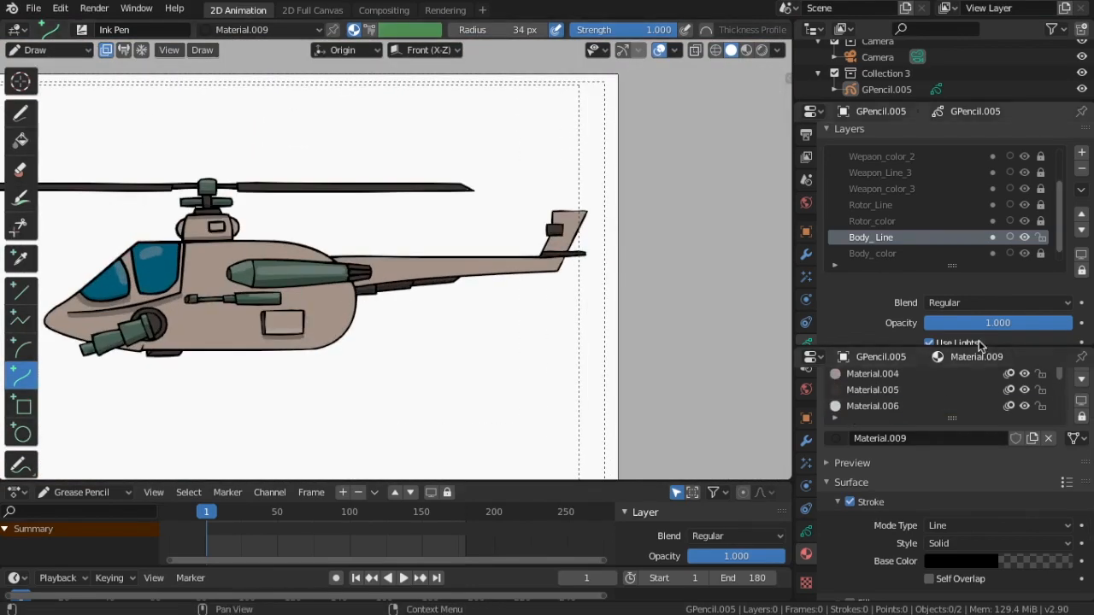
drag(972, 347, 972, 286)
scroll(852, 362, up, 3)
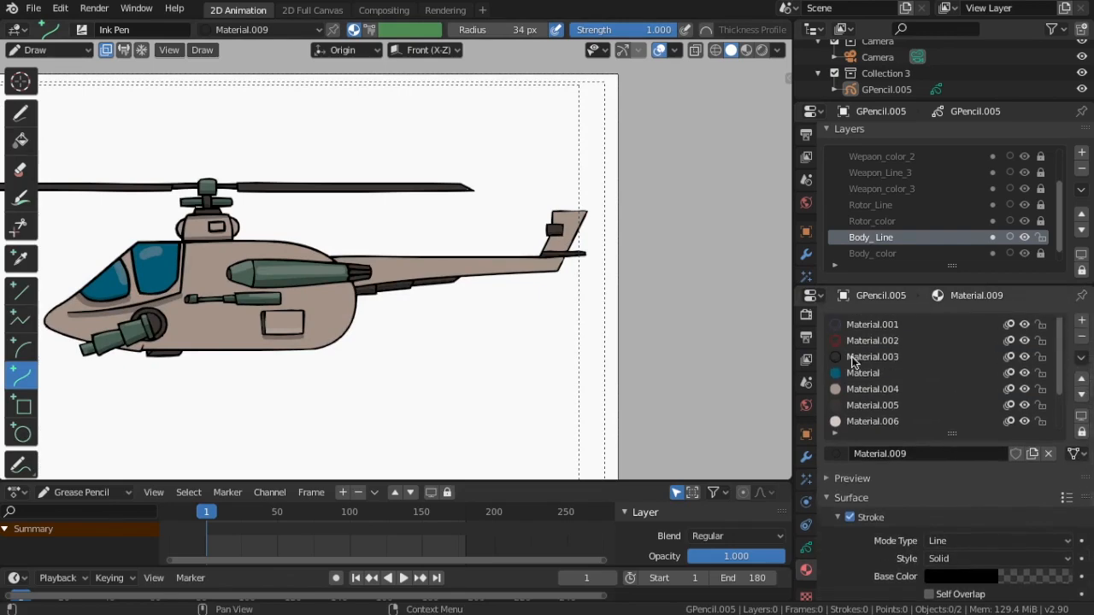
click(852, 359)
scroll(166, 327, up, 3)
click(21, 432)
scroll(194, 359, up, 1)
shift+middle_drag(193, 359, 442, 248)
scroll(376, 280, up, 5)
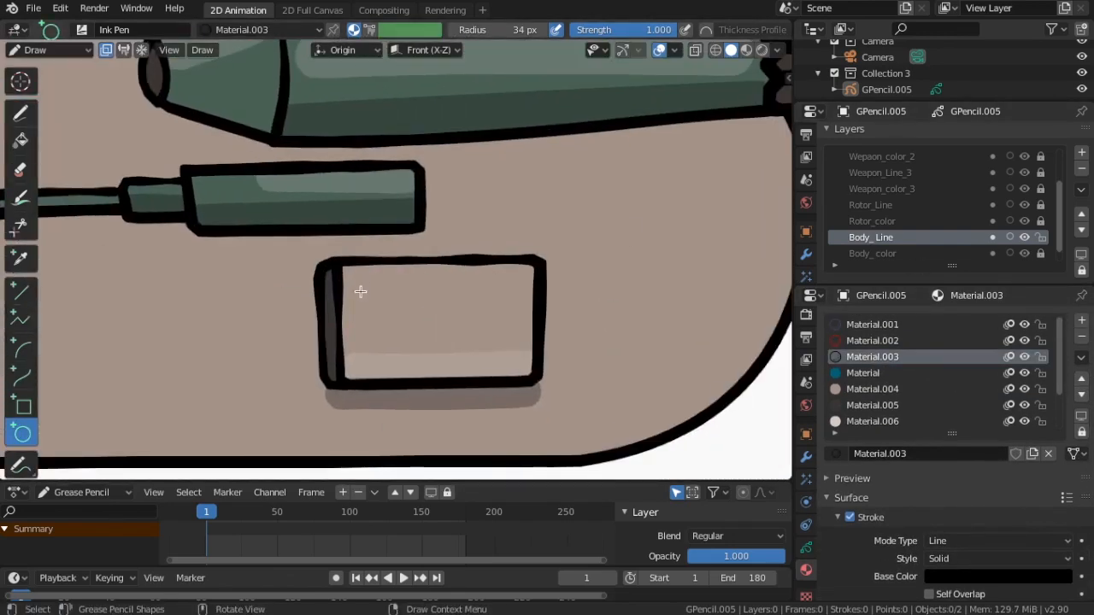
drag(352, 280, 371, 298)
key(Return)
drag(489, 276, 510, 297)
key(Return)
Step: Draw two matching black bolt circles in the lower part of the rectangular side panel
drag(349, 327, 372, 346)
key(Return)
drag(489, 324, 511, 343)
key(Return)
scroll(501, 334, down, 7)
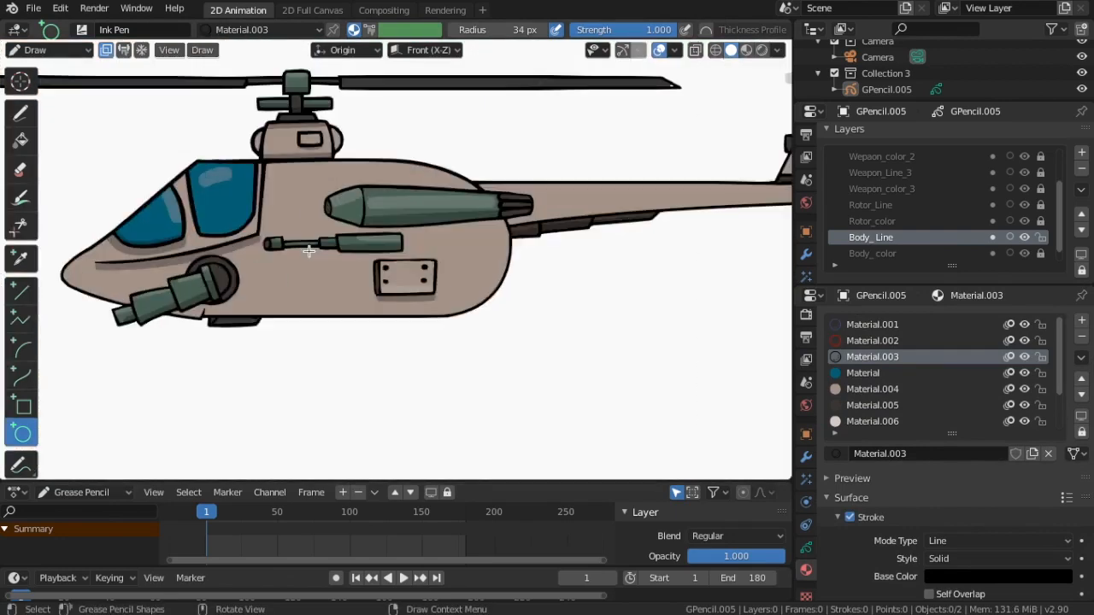
Step: Hide and show the Body_Line layer to check its contents, and make Rotor_Line the active layer
click(1025, 238)
click(1024, 237)
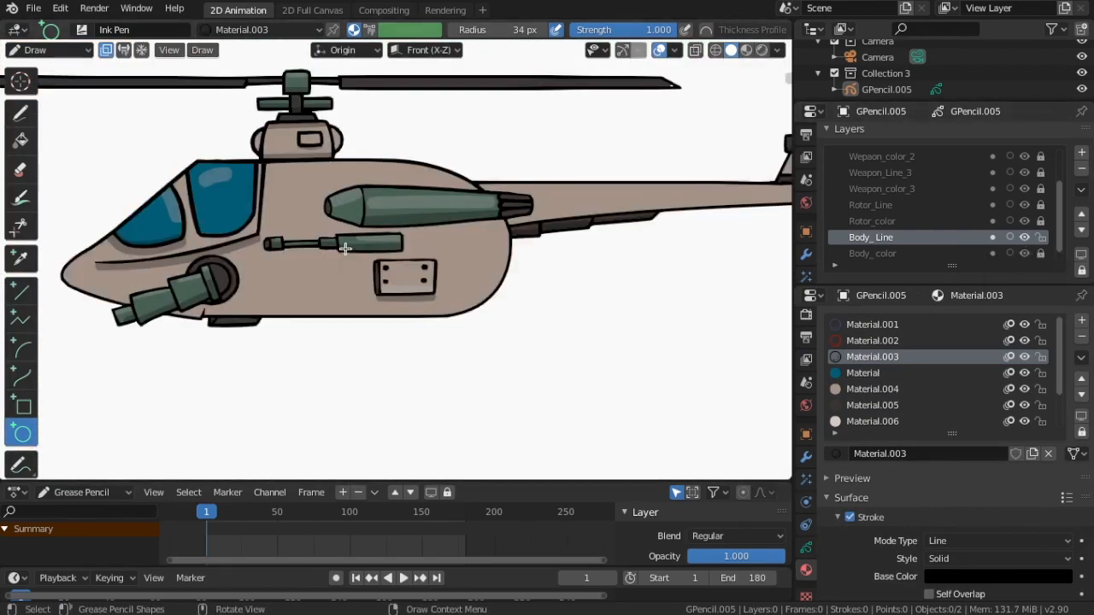
click(889, 206)
scroll(333, 299, up, 8)
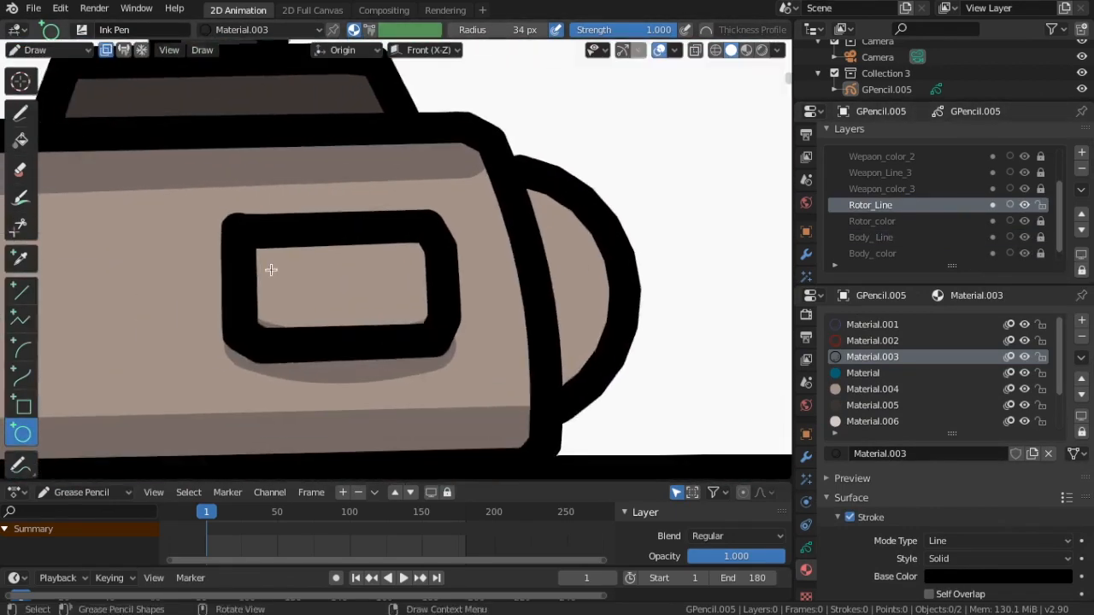
drag(265, 249, 303, 287)
key(Return)
drag(359, 242, 398, 280)
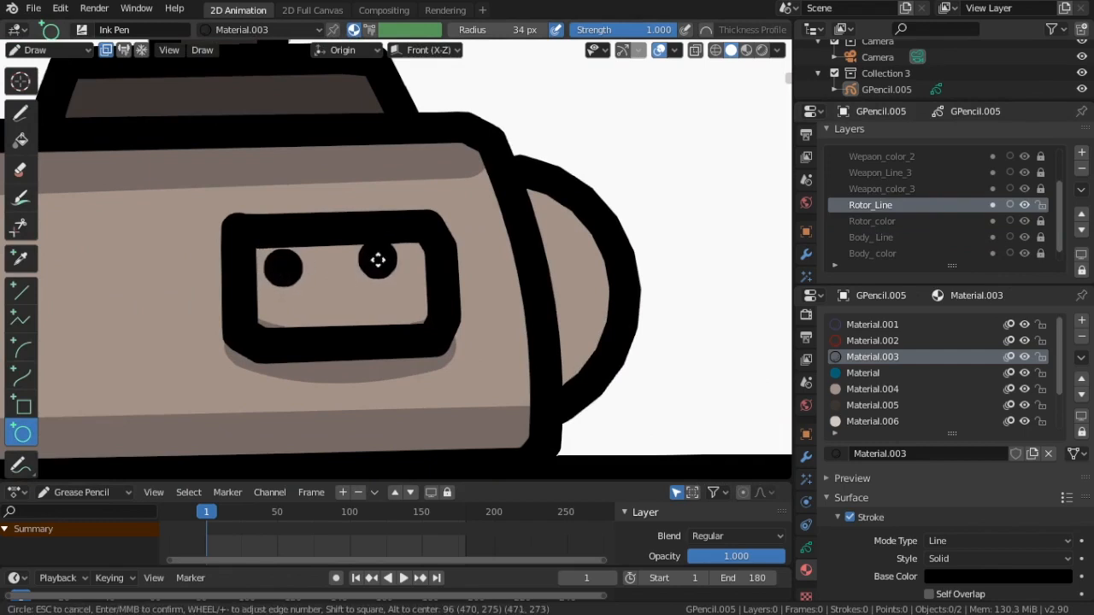
drag(271, 297, 294, 320)
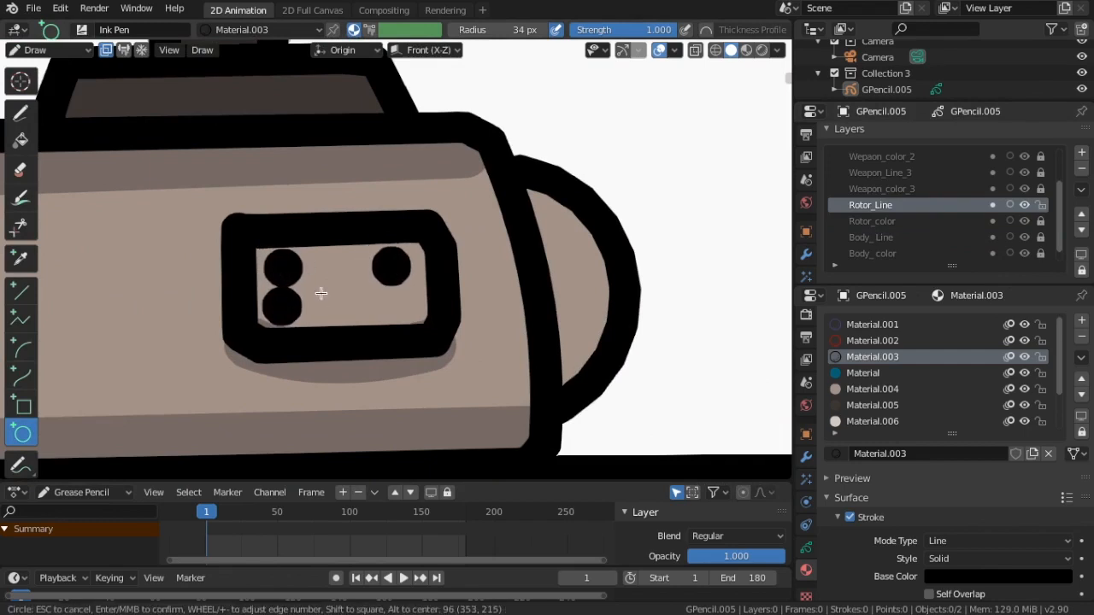
key(Escape)
Step: Draw four small black bolt circles with an 11 px brush in the corners of the rotor housing panel
drag(270, 255, 289, 274)
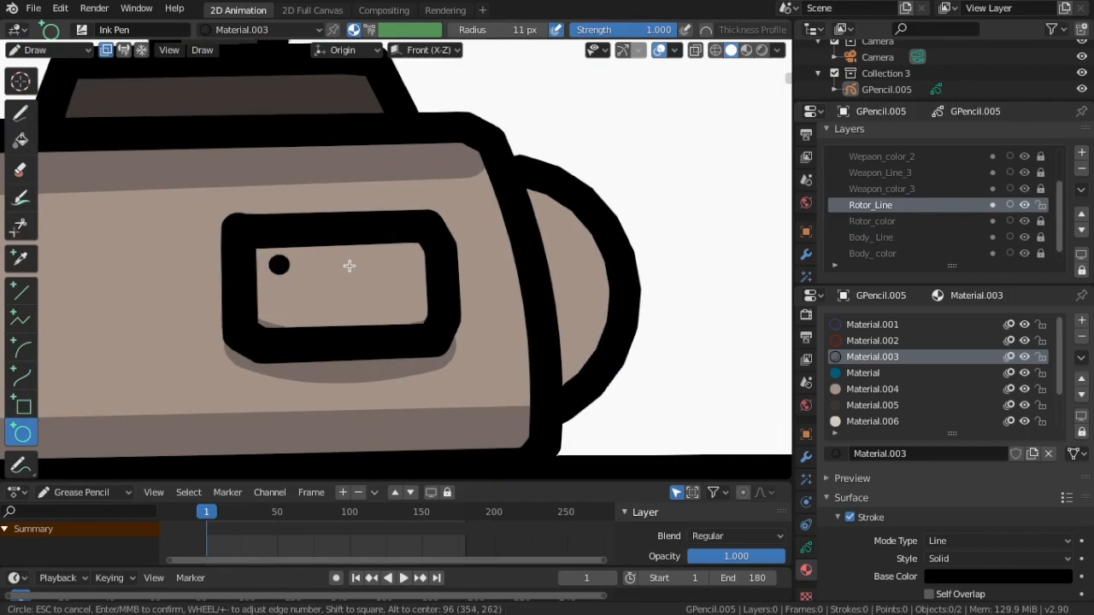
drag(376, 254, 393, 271)
key(Return)
scroll(486, 263, down, 5)
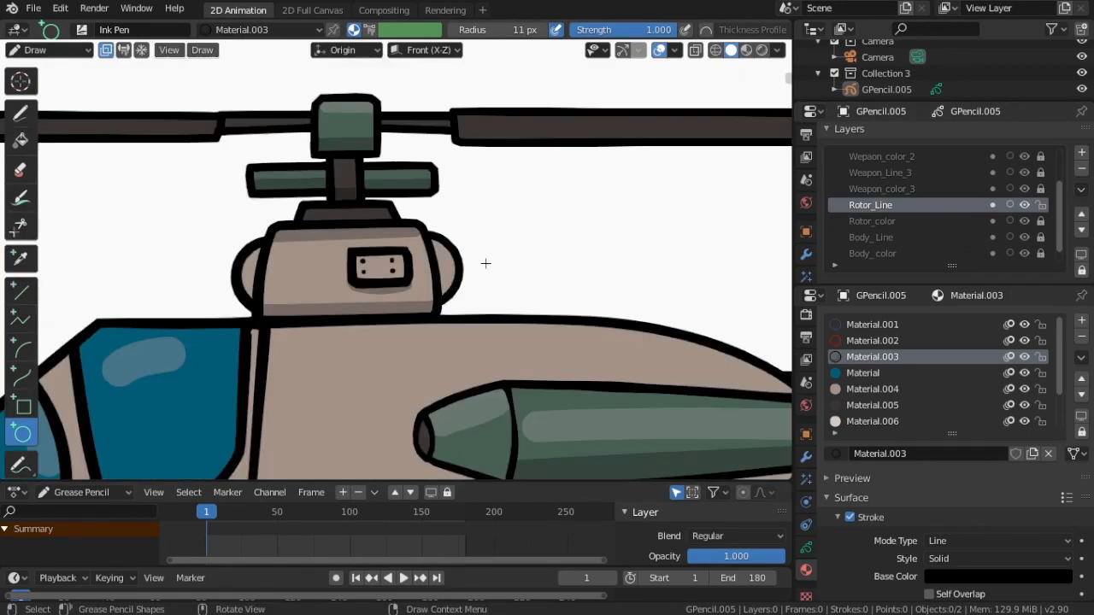
Step: Make Body_Line the active layer and switch to the white Material.008 with the Curve tool
scroll(527, 253, down, 4)
scroll(385, 266, up, 3)
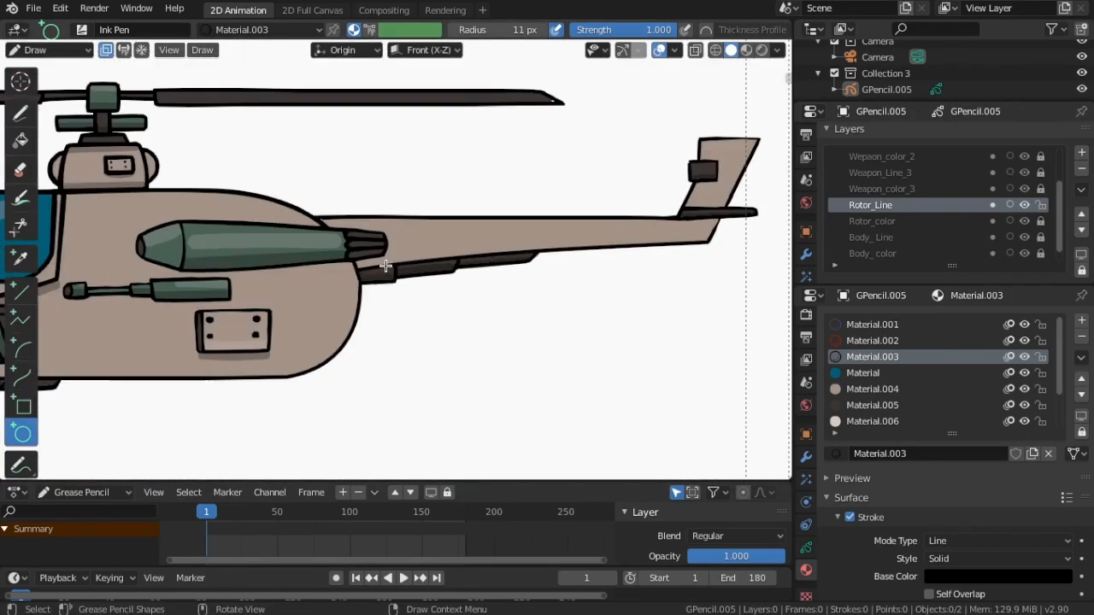
scroll(897, 359, down, 3)
scroll(898, 196, down, 1)
click(886, 222)
click(889, 405)
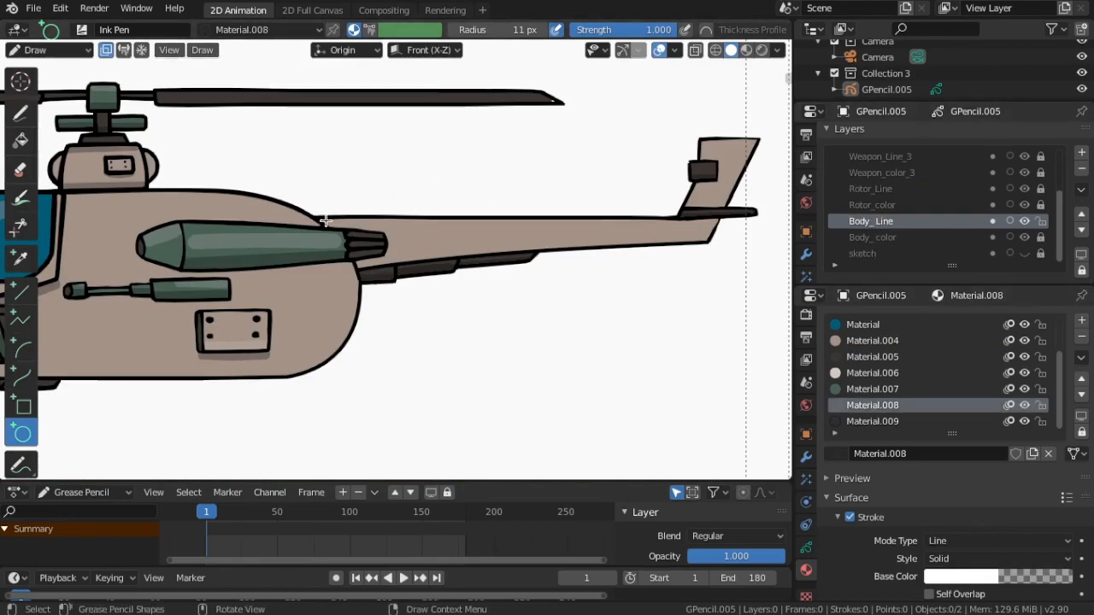
click(23, 376)
Step: Try to draw a white highlight curve along the tail boom's upper edge and set the brush radius to 65 px
scroll(317, 220, up, 2)
drag(194, 257, 651, 264)
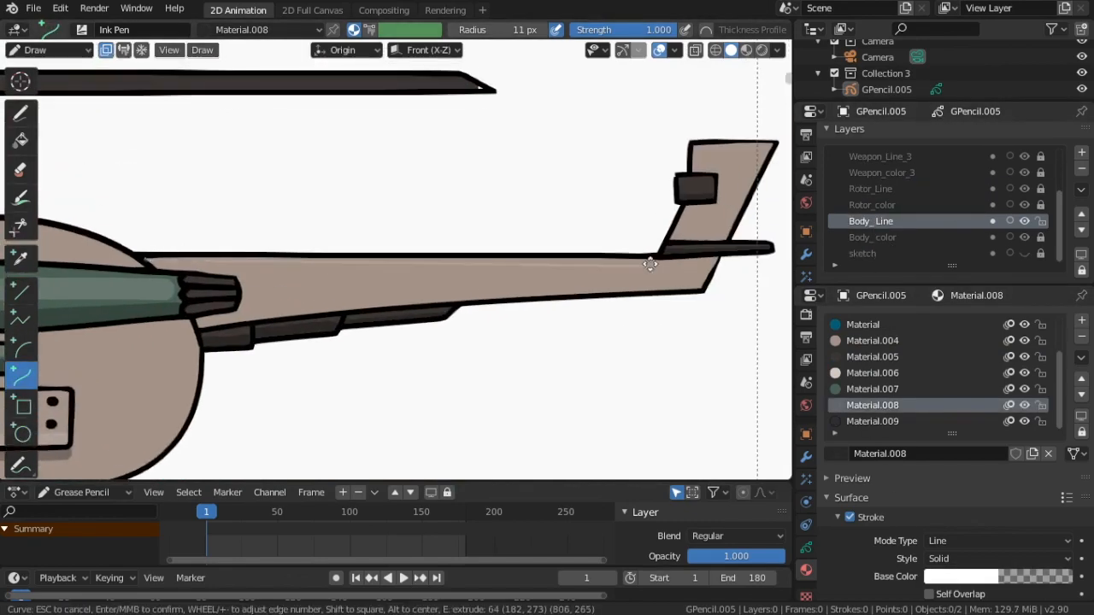
key(Escape)
drag(480, 30, 492, 30)
drag(145, 255, 648, 258)
key(Escape)
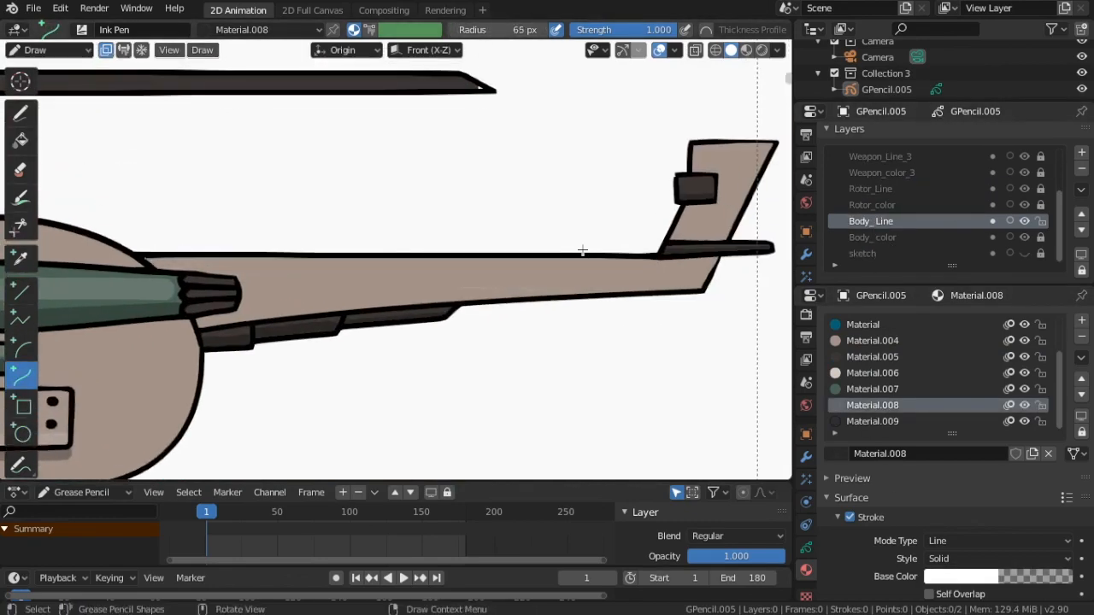
Step: Widen the 3D viewport and draw a white highlight curve just inside the tail boom's upper edge
scroll(382, 249, up, 2)
drag(792, 190, 1069, 190)
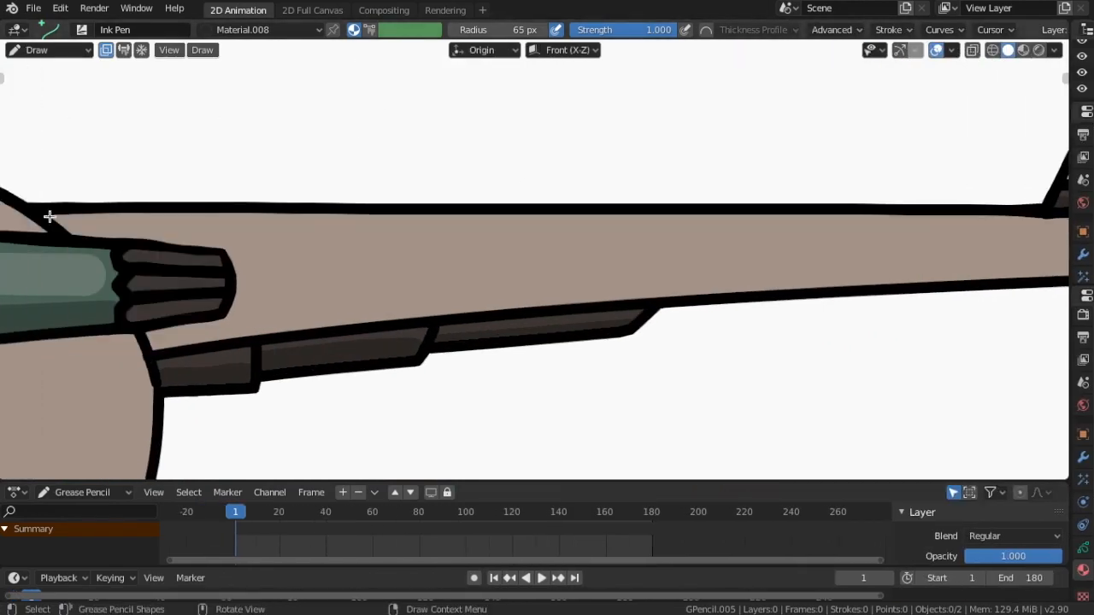
mouse_move(45, 216)
mouse_down()
mouse_move(1053, 225)
mouse_move(62, 221)
mouse_up()
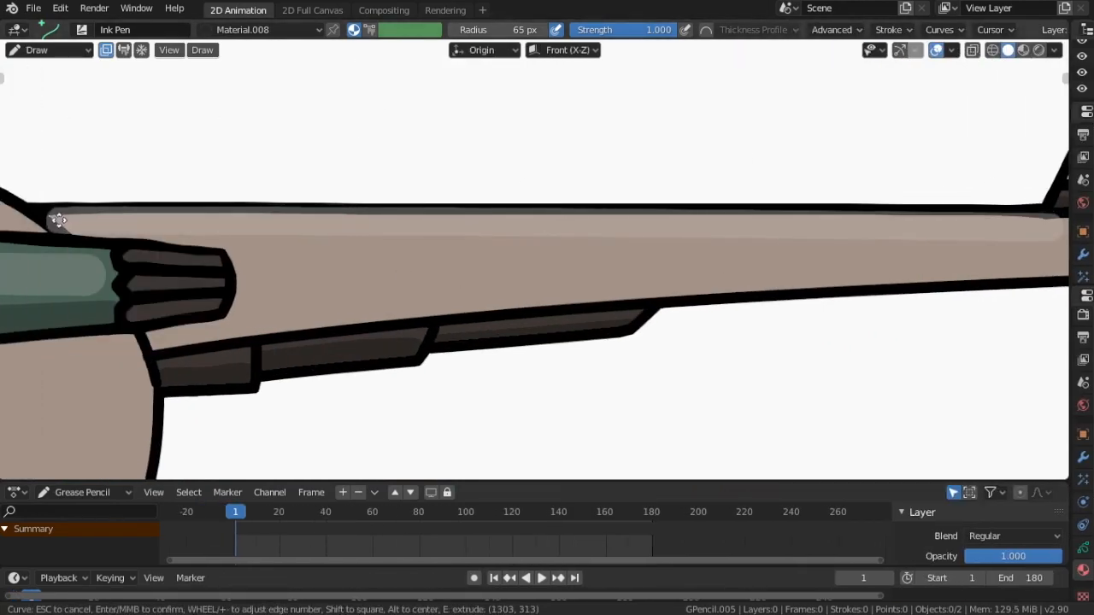
drag(146, 183, 137, 194)
drag(761, 219, 767, 227)
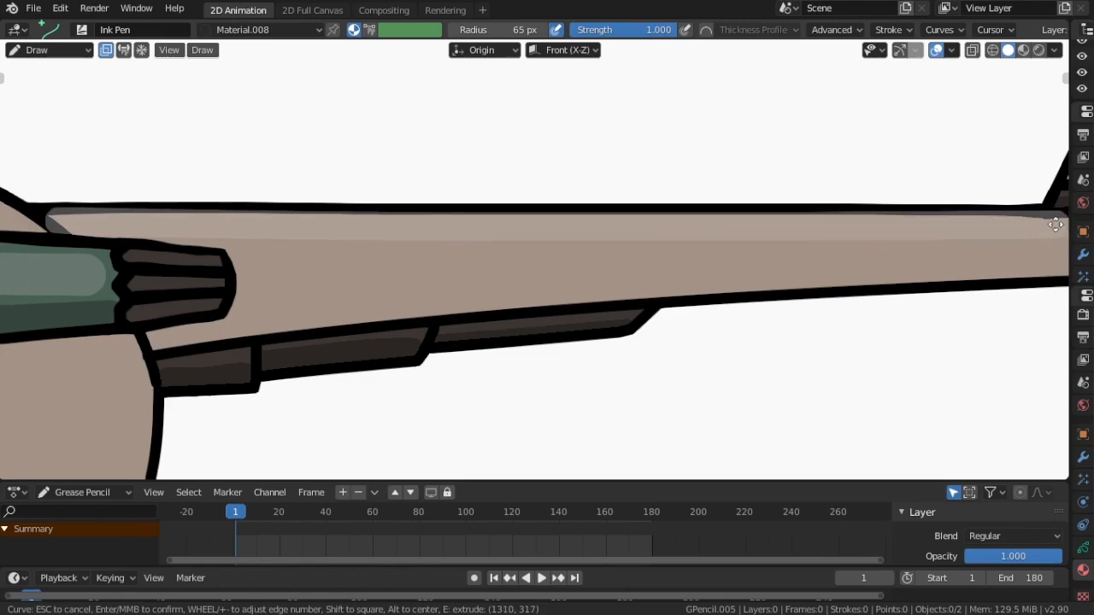
key(Return)
scroll(305, 390, down, 5)
Step: Try to draw a black Material.009 shadow curve inside the fuselage's rounded lower rear edge with a 129 px brush
scroll(454, 367, up, 3)
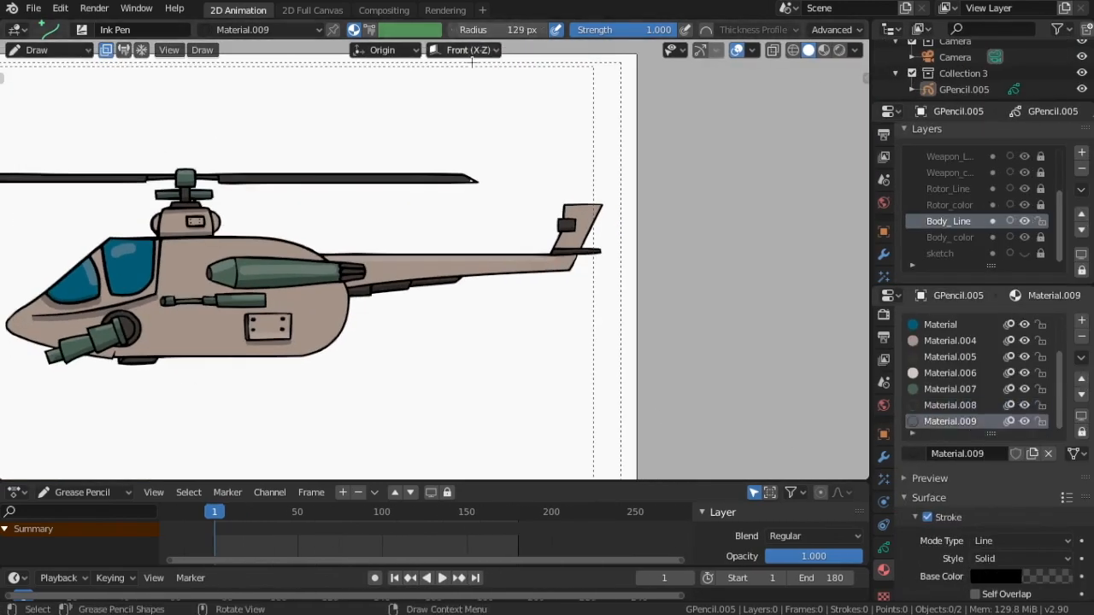
scroll(427, 257, up, 3)
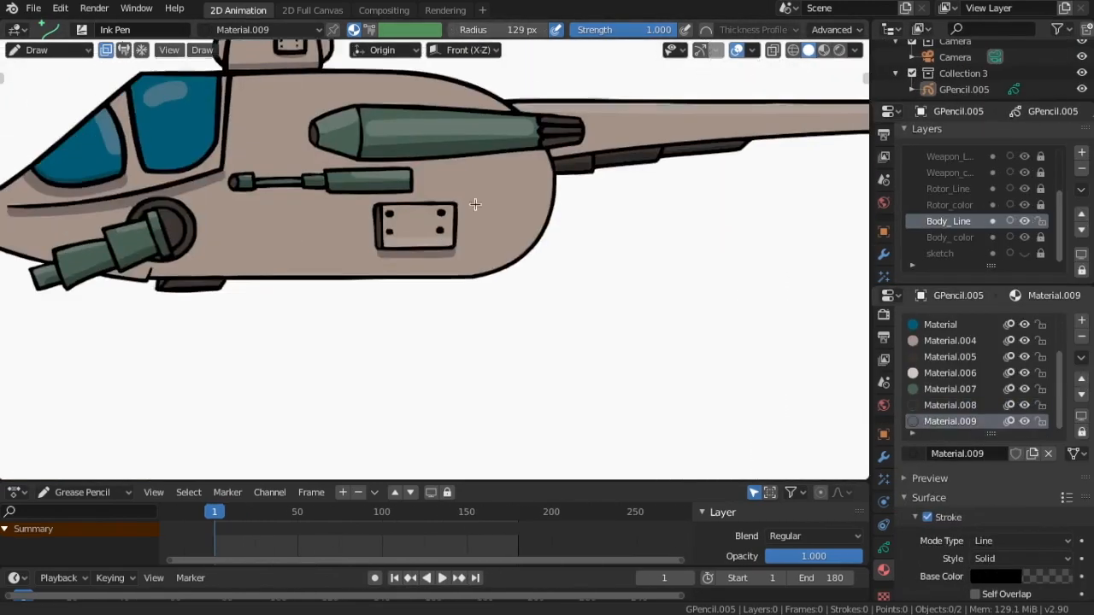
mouse_move(244, 278)
mouse_down()
mouse_move(544, 272)
mouse_move(513, 283)
mouse_up()
key(Escape)
drag(578, 197, 498, 287)
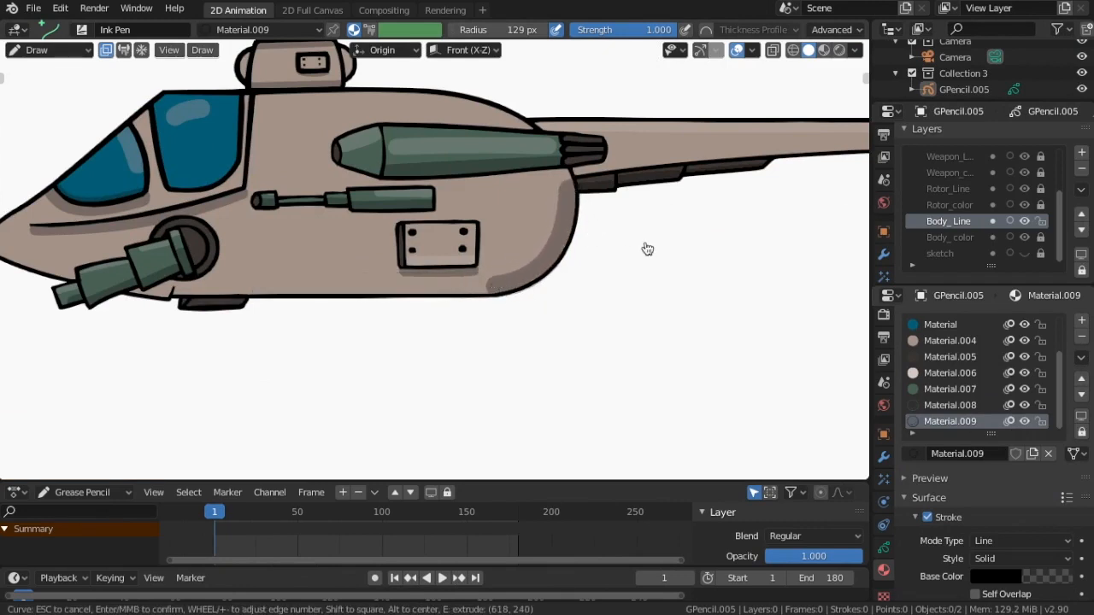
key(Return)
scroll(556, 286, down, 4)
right_click(557, 286)
scroll(287, 234, up, 4)
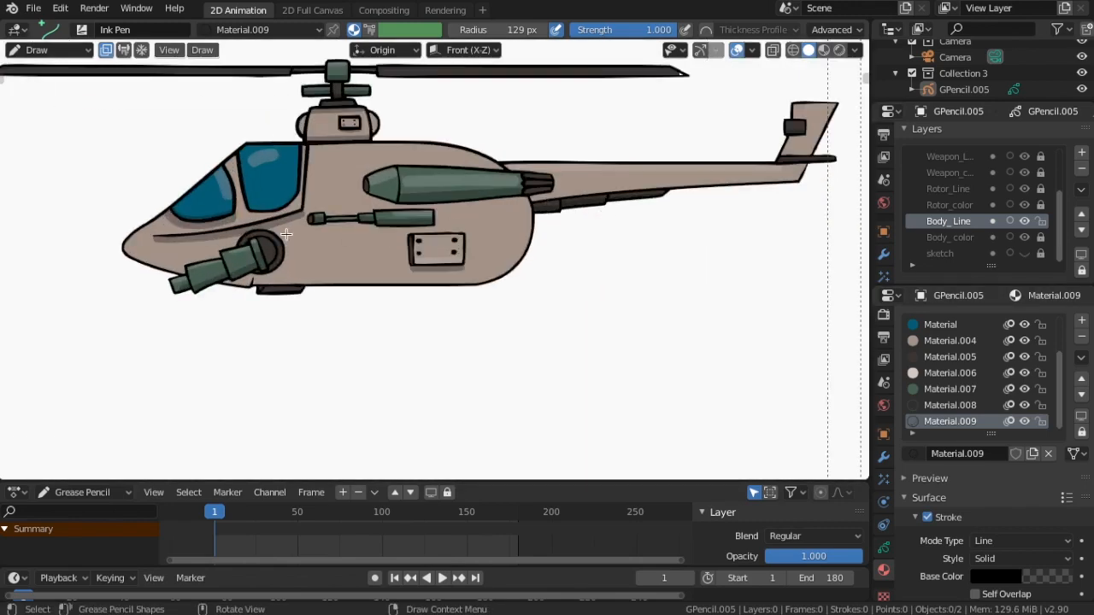
Step: Make Rotor_color the active layer and switch the Grease Pencil object to Edit Mode with the tool icons shown
scroll(713, 269, down, 3)
scroll(714, 268, up, 3)
click(1030, 239)
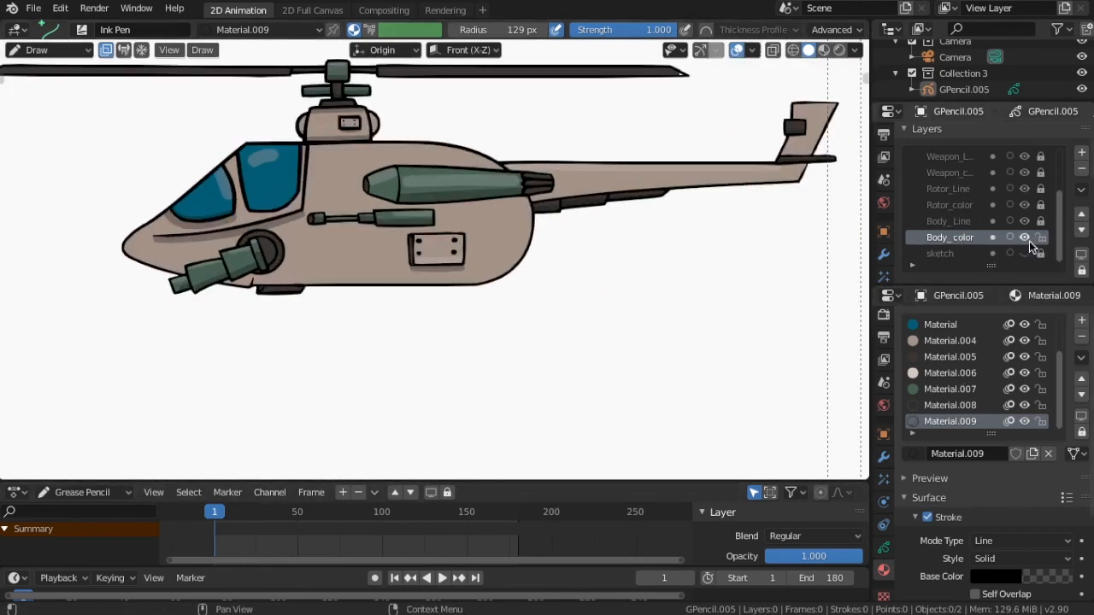
scroll(1030, 247, up, 2)
click(1026, 239)
scroll(708, 207, up, 3)
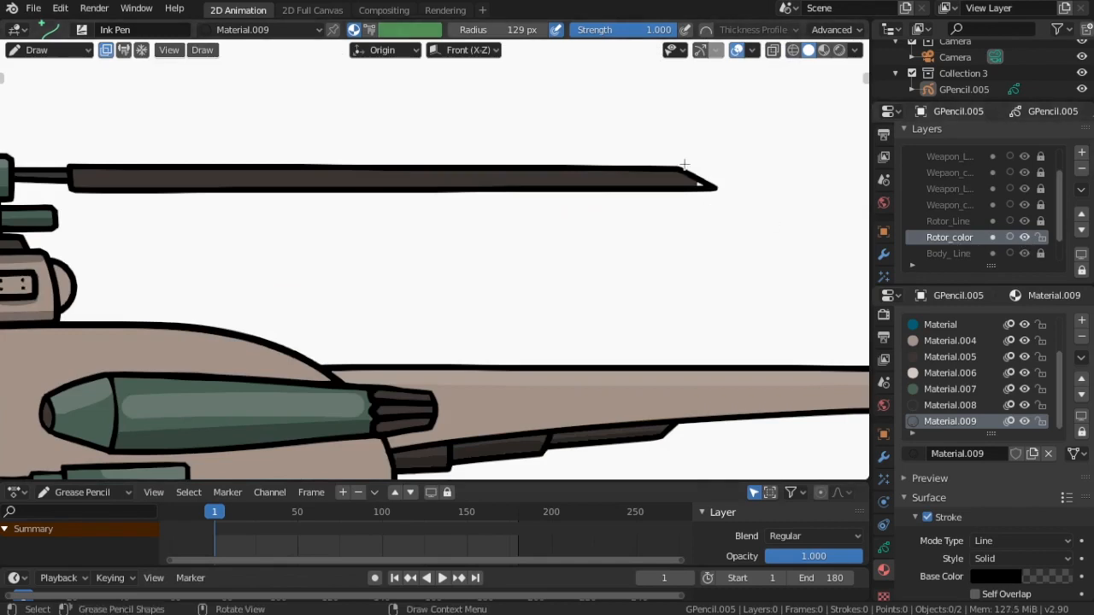
key(Tab)
key(t)
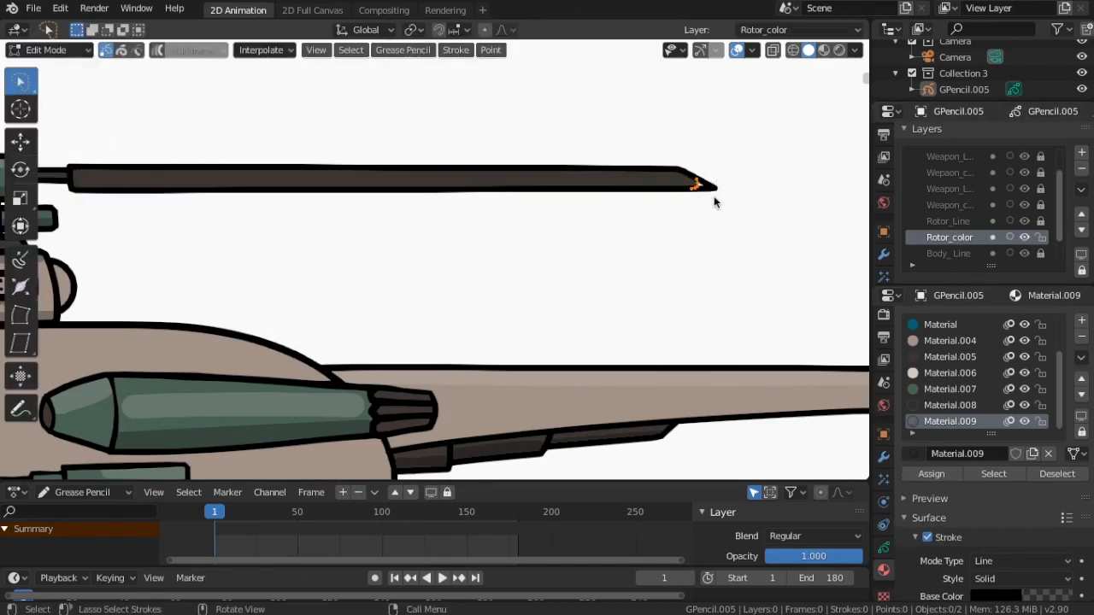
Step: Move the dark fill's end points at the right rotor blade's tip outward to cover the white gap inside the outline
scroll(749, 100, up, 6)
scroll(692, 167, down, 3)
shift+middle_drag(691, 167, 637, 349)
scroll(637, 349, up, 3)
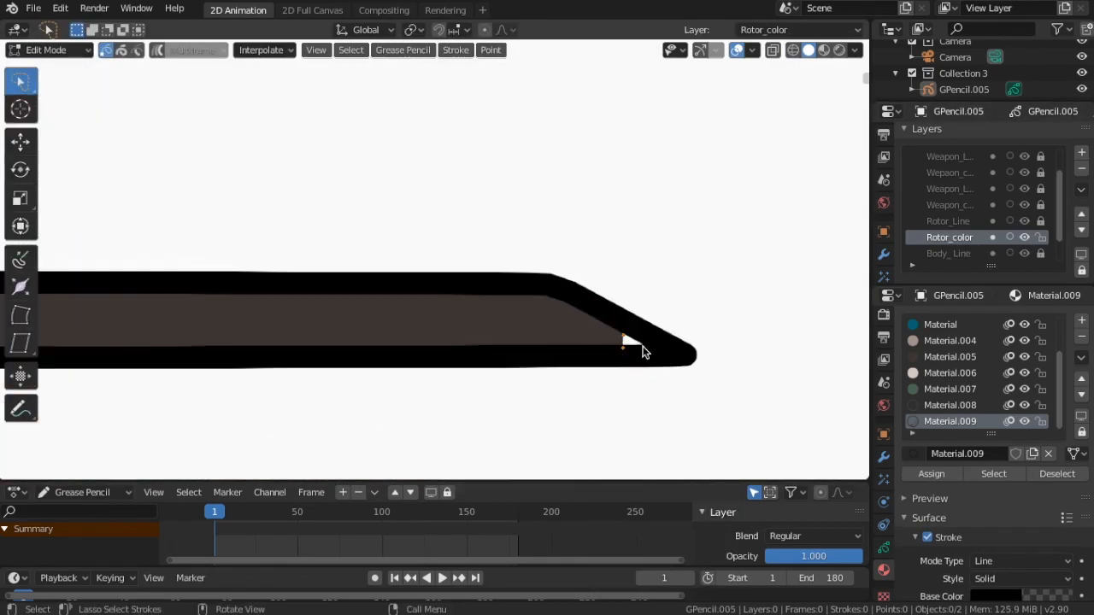
key(g)
click(682, 362)
Step: Move the fill's end points into the left rotor blade's tip to cover its white gap, and leave Edit Mode
scroll(416, 363, down, 4)
scroll(712, 329, down, 8)
shift+middle_drag(379, 366, 975, 268)
scroll(61, 349, up, 6)
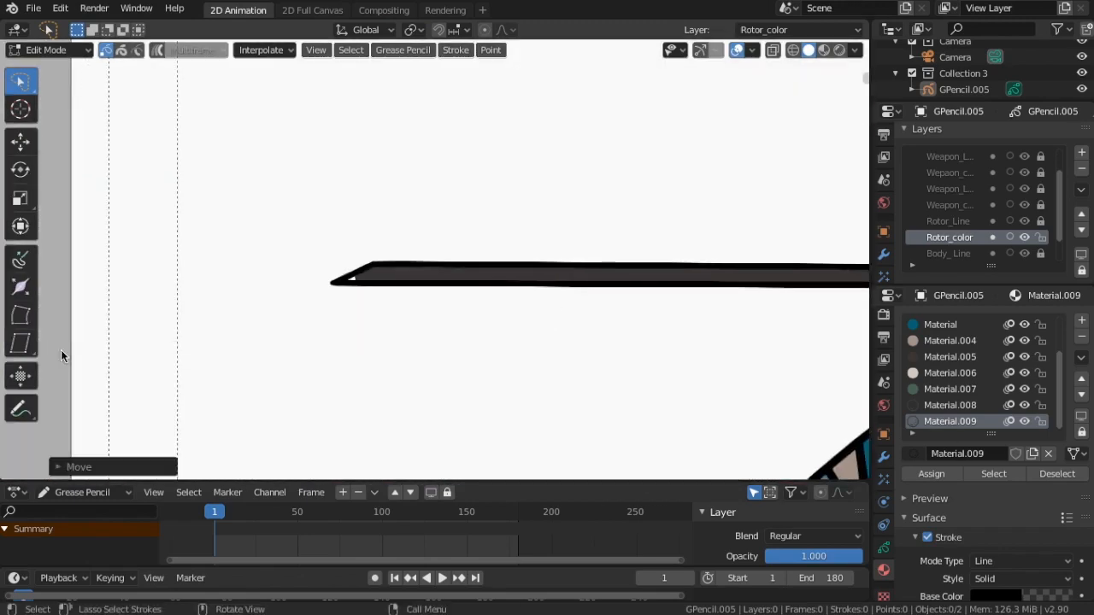
scroll(60, 349, up, 6)
drag(192, 305, 216, 325)
key(g)
click(254, 312)
scroll(297, 323, down, 5)
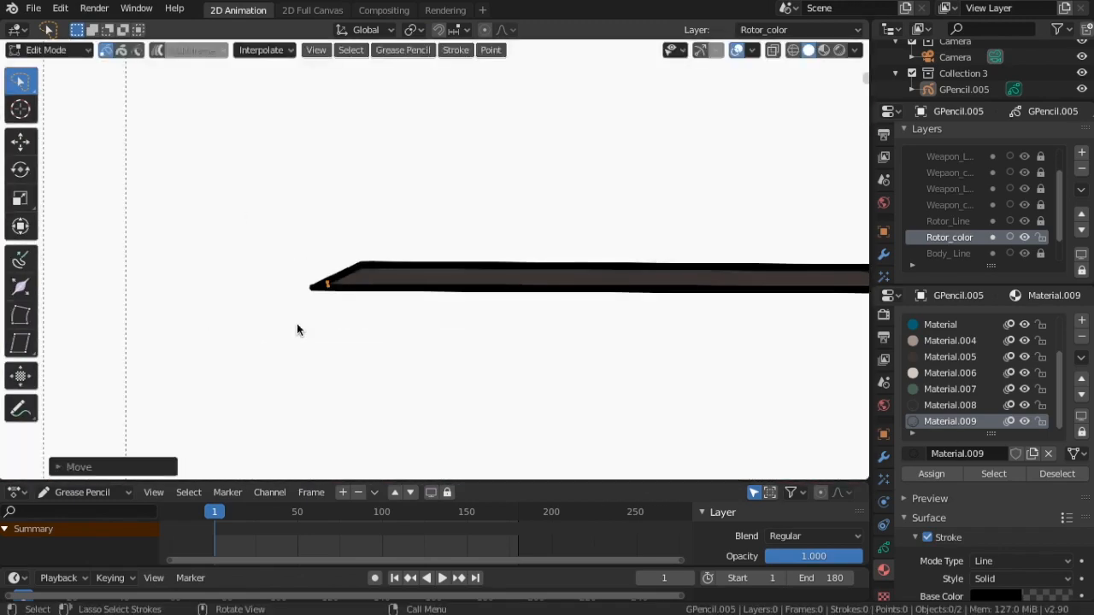
key(Tab)
scroll(297, 330, down, 5)
key(Home)
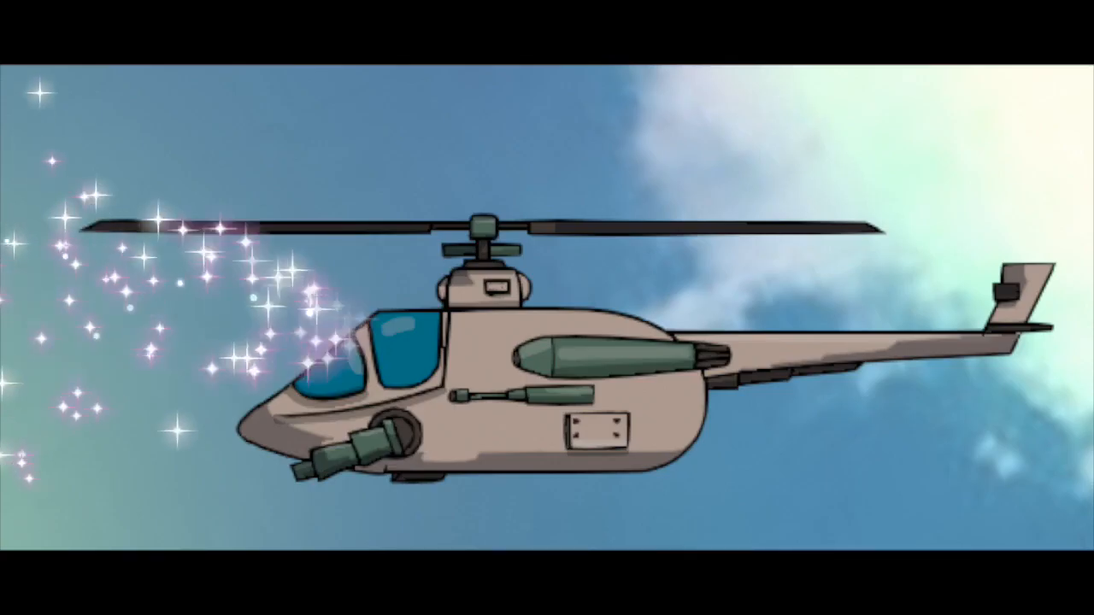